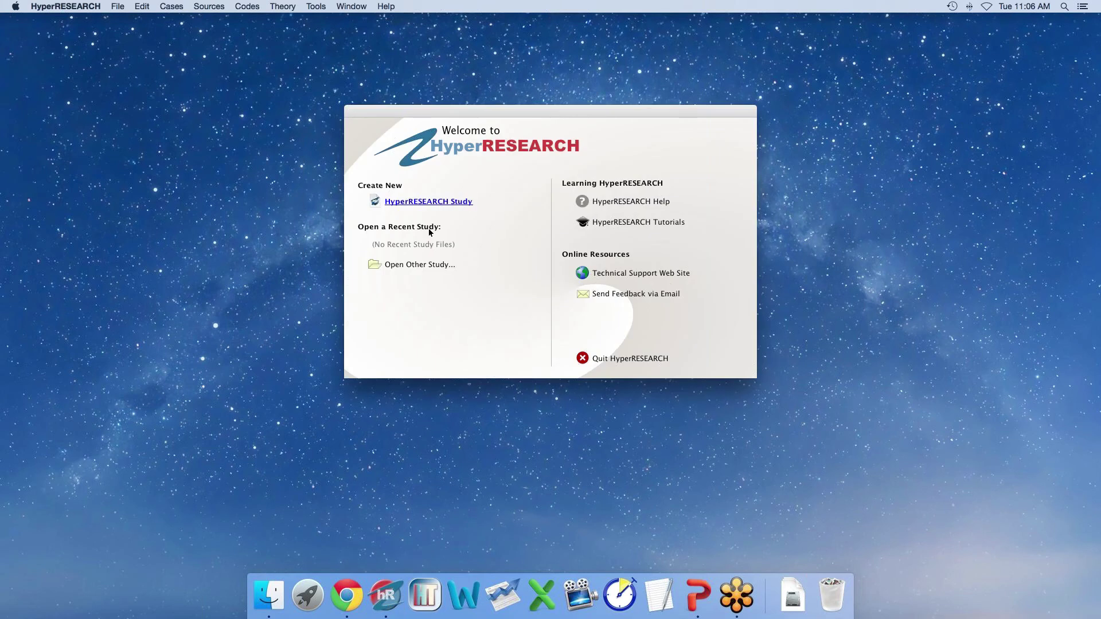
Create a new HyperRESEARCH study and open the Mixed Methods Importer.
left_click(409, 201)
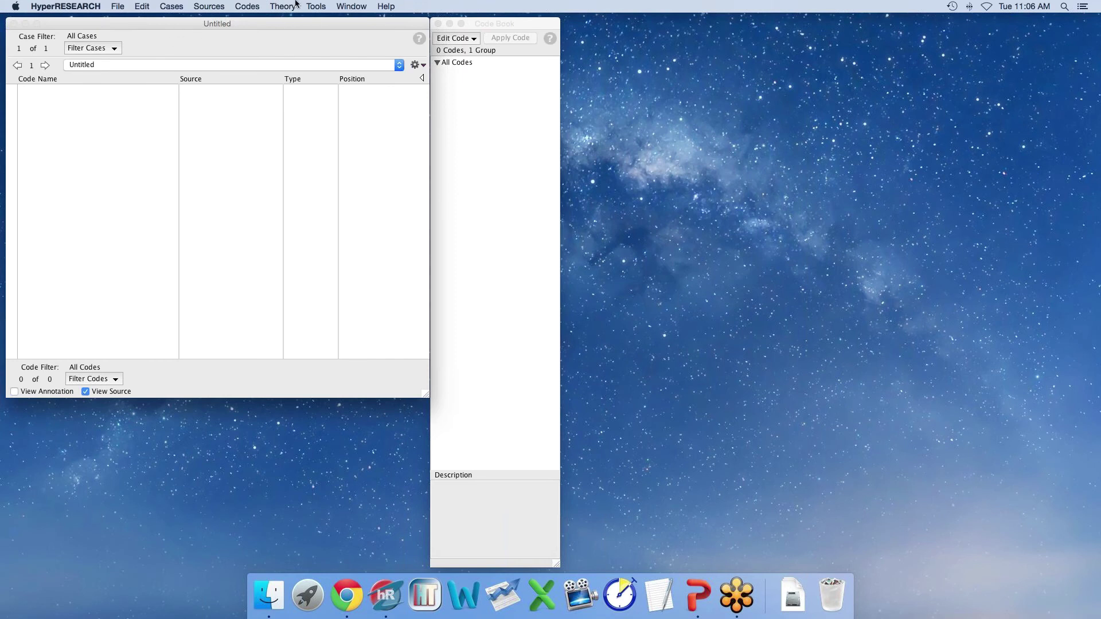
left_click(317, 6)
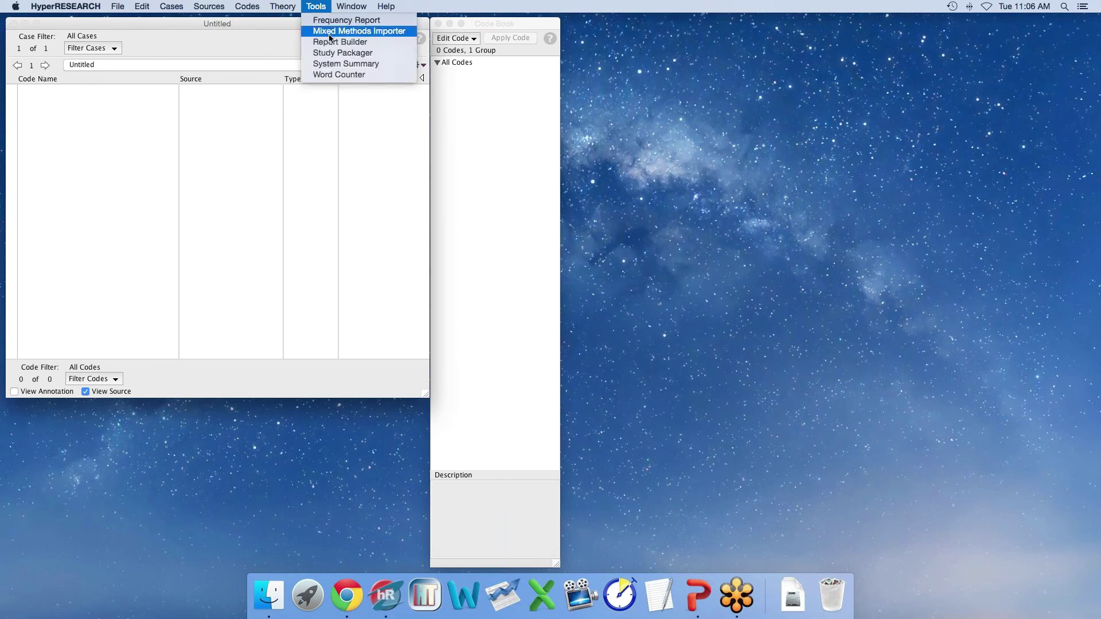
left_click(330, 31)
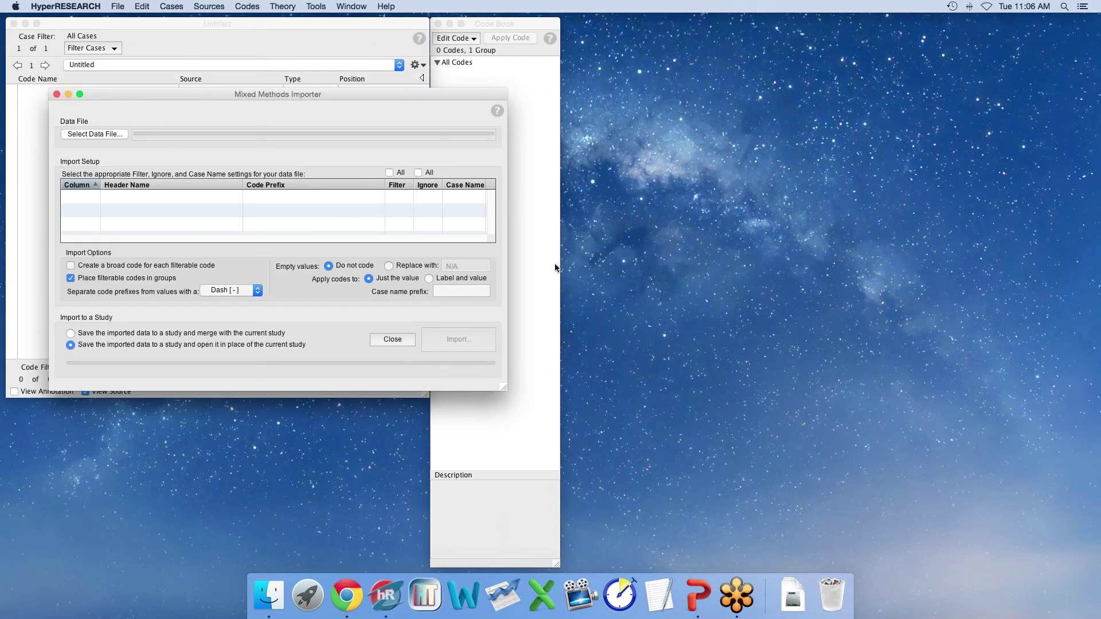
Load Superhero Survey Data.xlsx from the Superhero Study folder as the importer's data file.
left_click(102, 138)
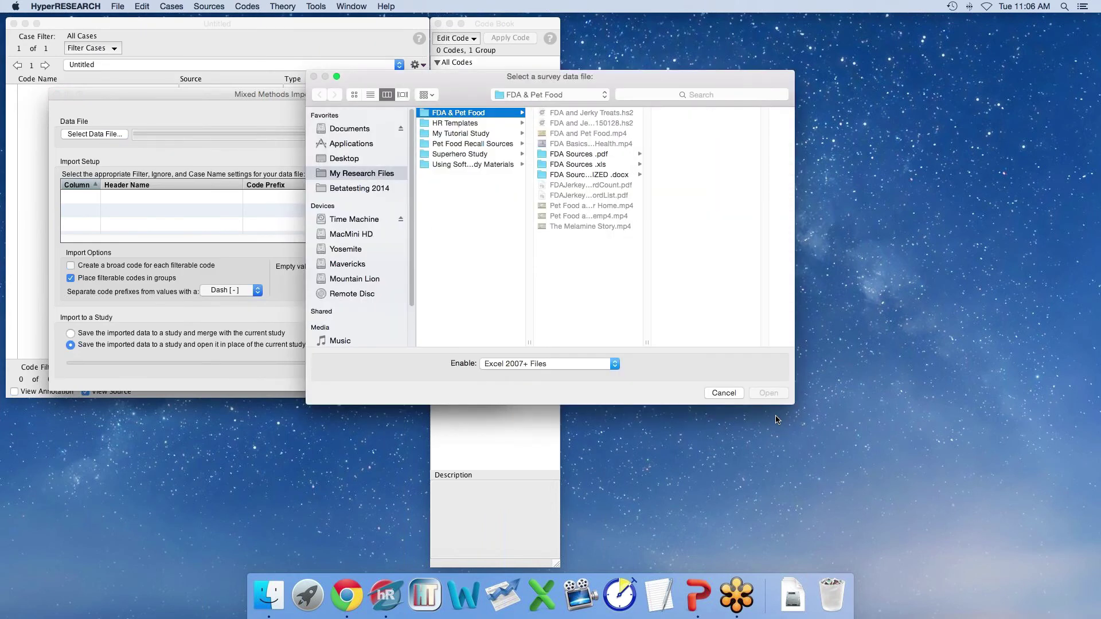
left_click(456, 154)
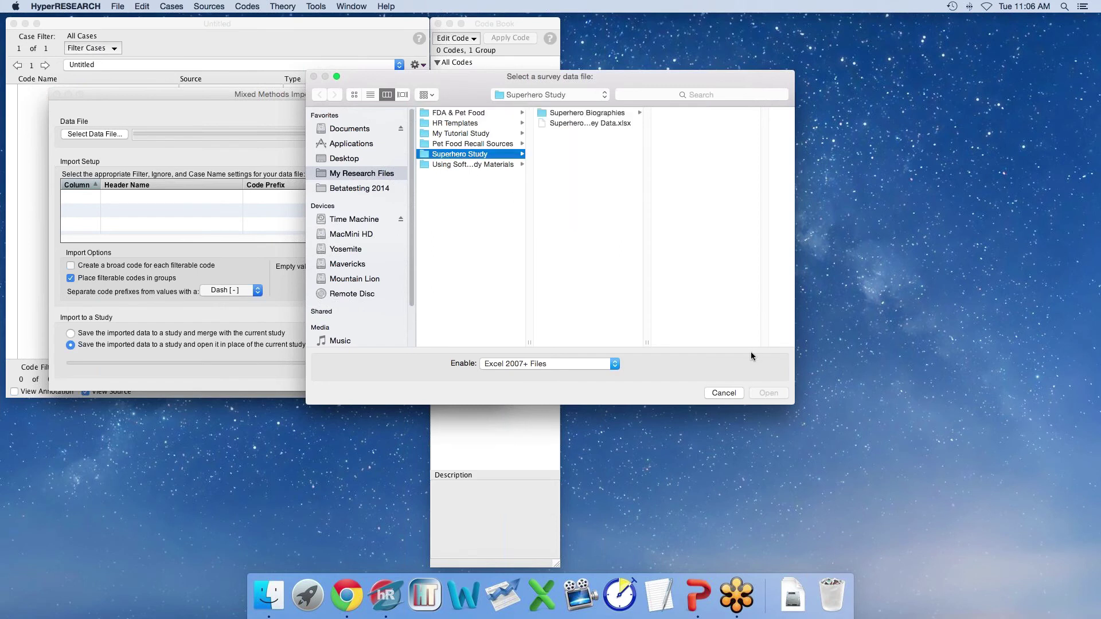
left_click(608, 124)
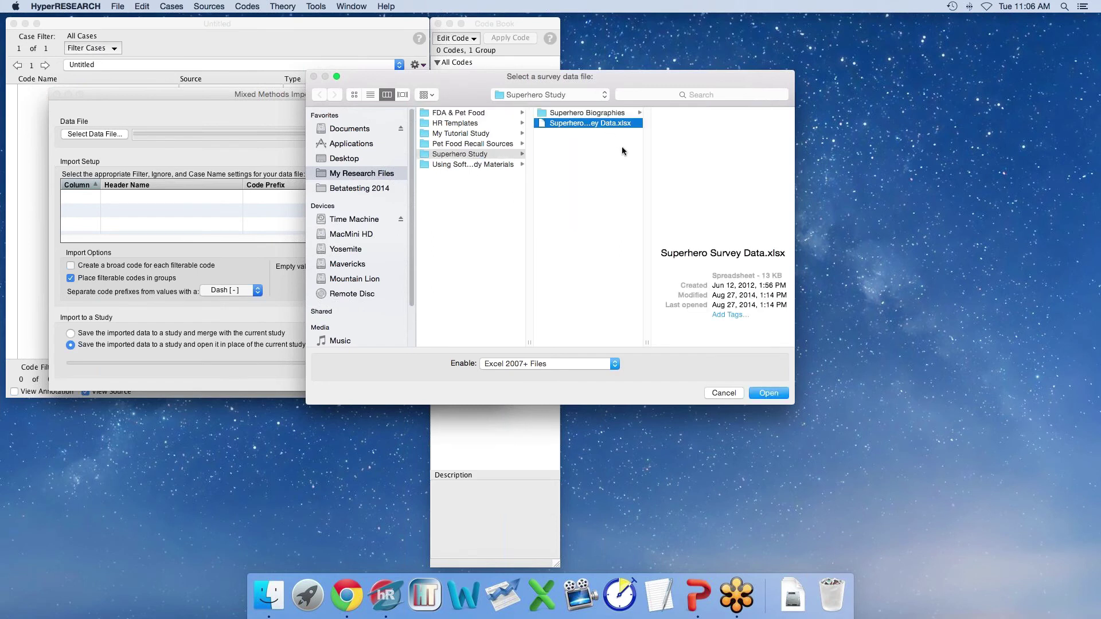
left_click(770, 393)
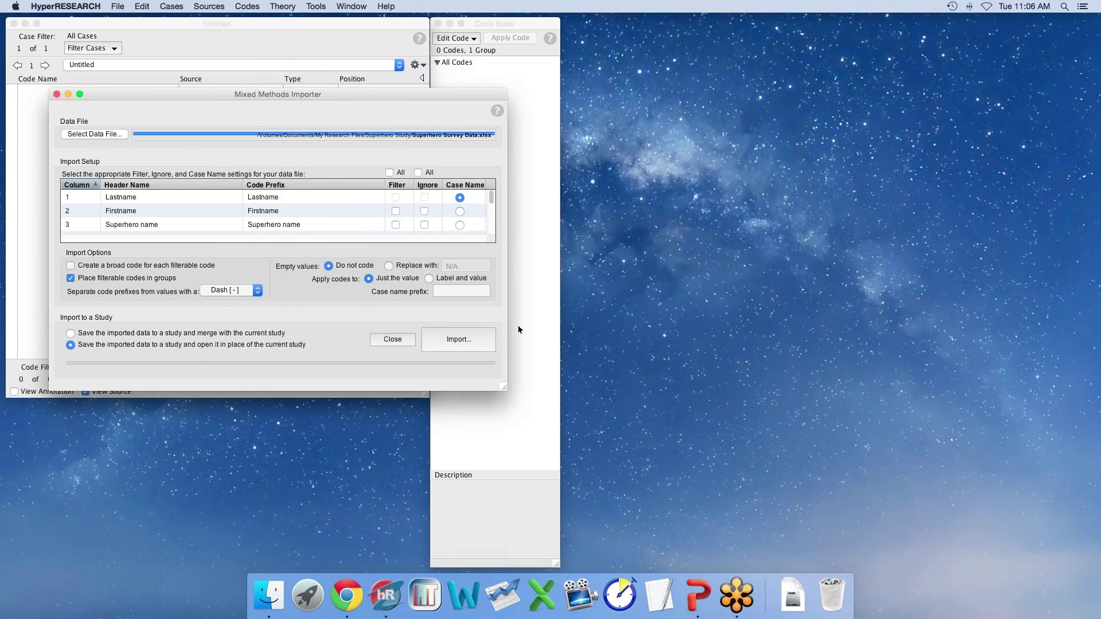
Use the Superhero name column as the case name and ignore the Lastname and Firstname columns.
left_click_drag(504, 389, 641, 516)
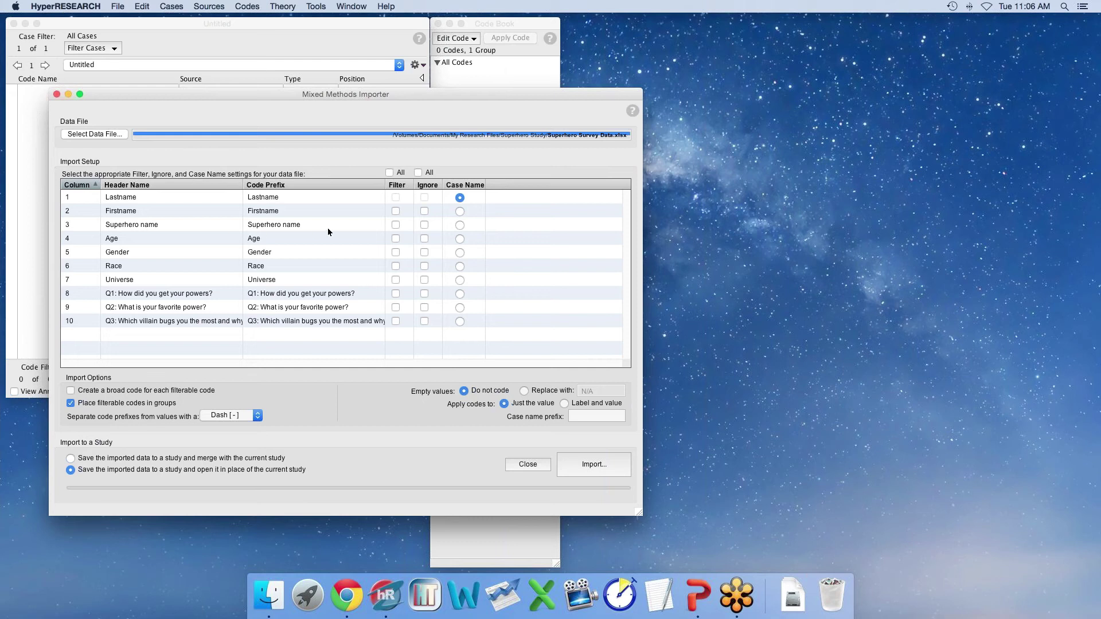
left_click(459, 225)
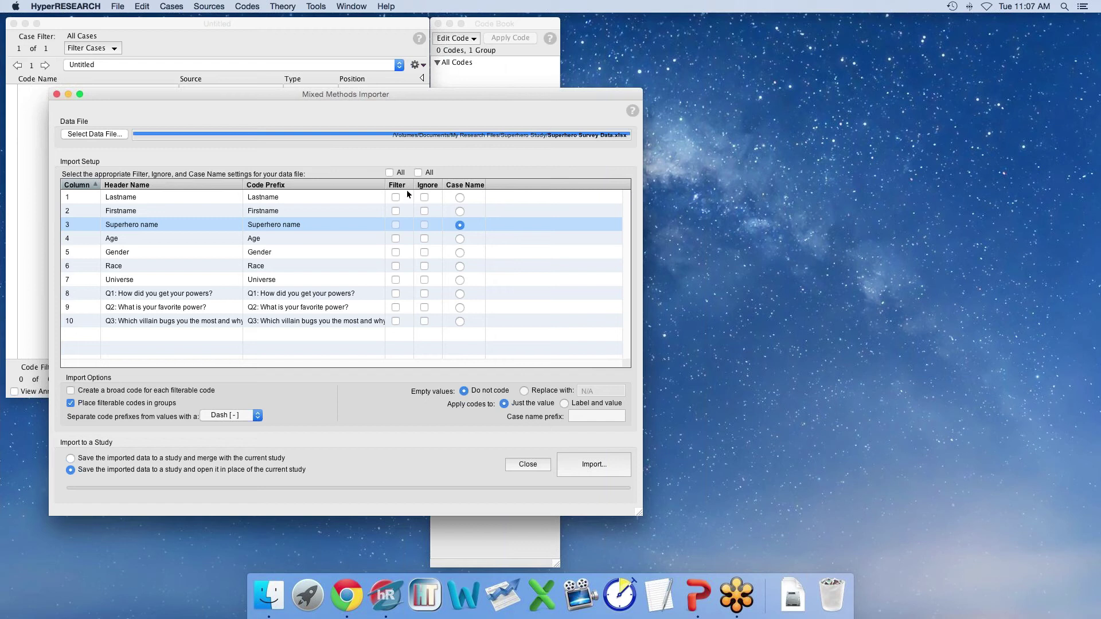
left_click(425, 198)
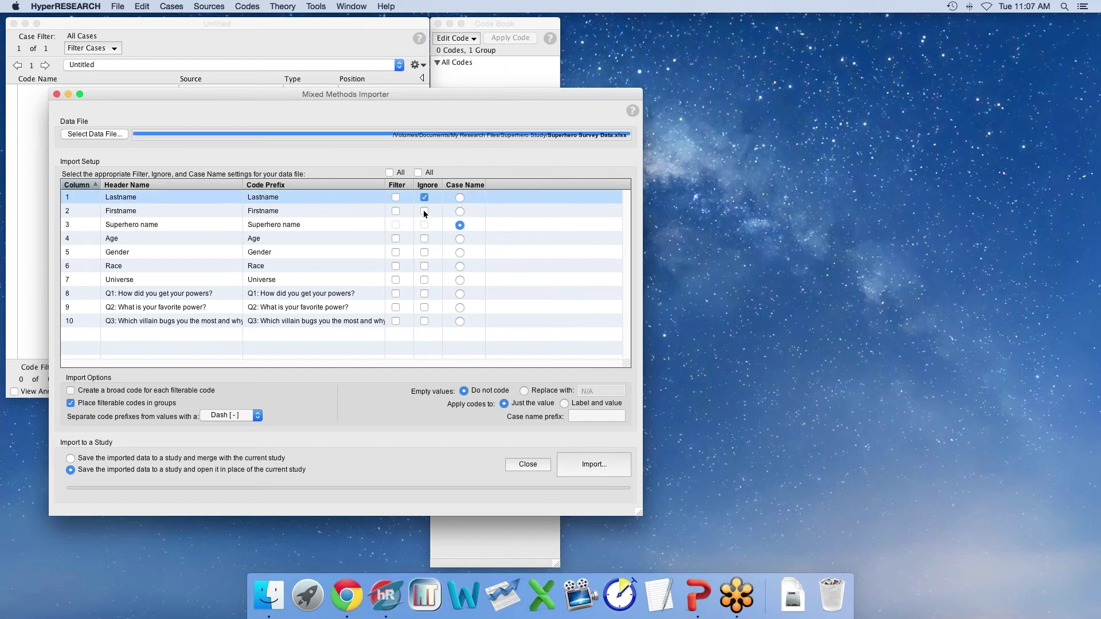
left_click(424, 211)
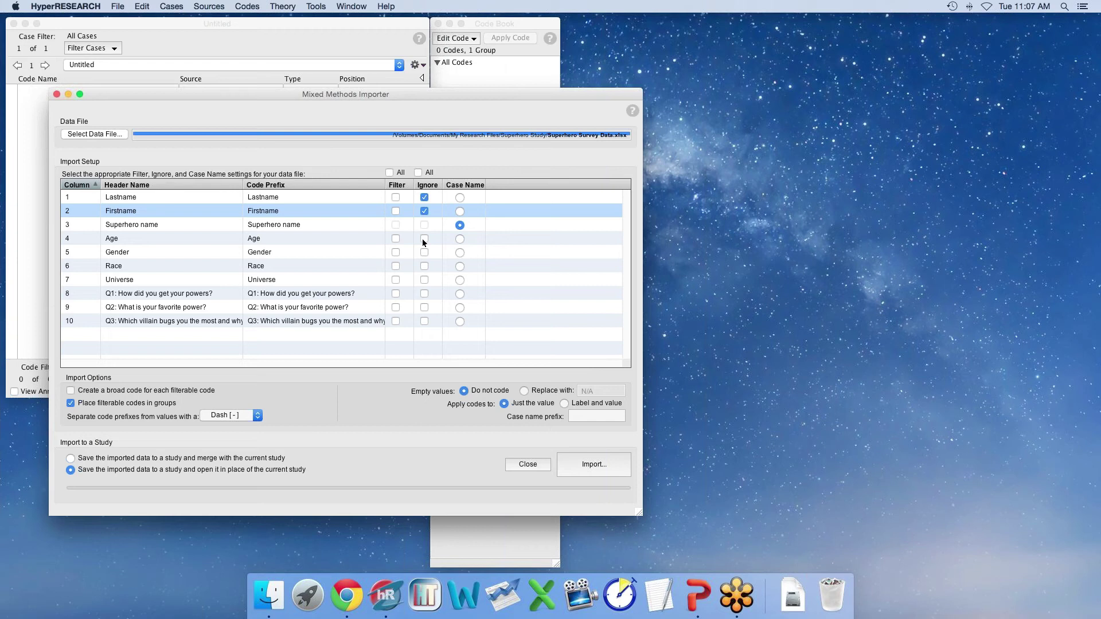
Mark the Age, Gender, Race and Universe columns as filters for the import.
left_click(396, 238)
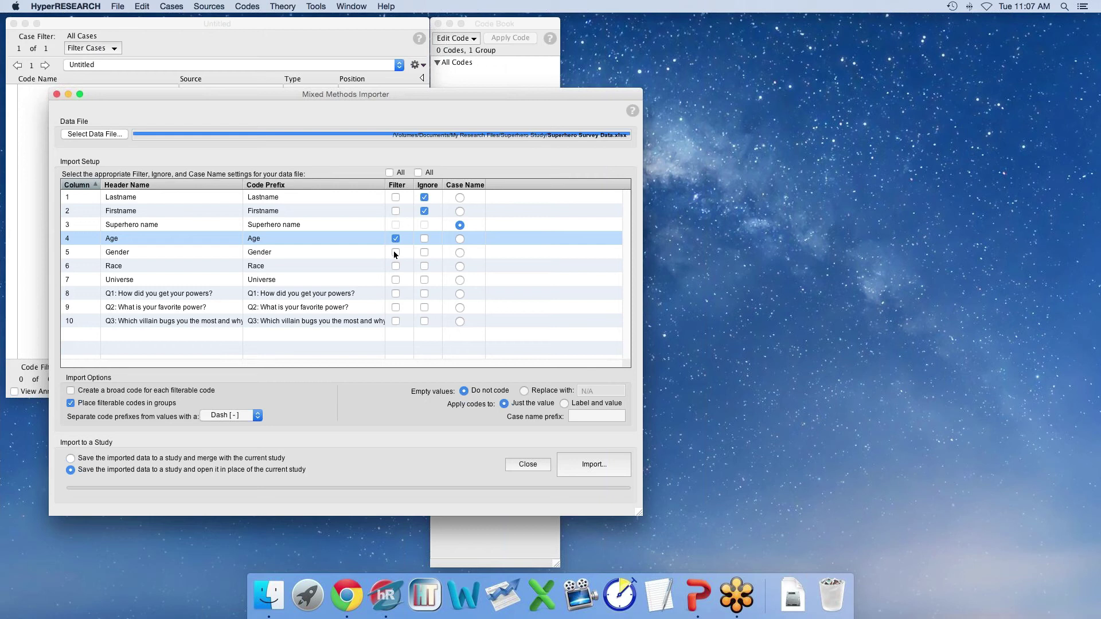
left_click(395, 252)
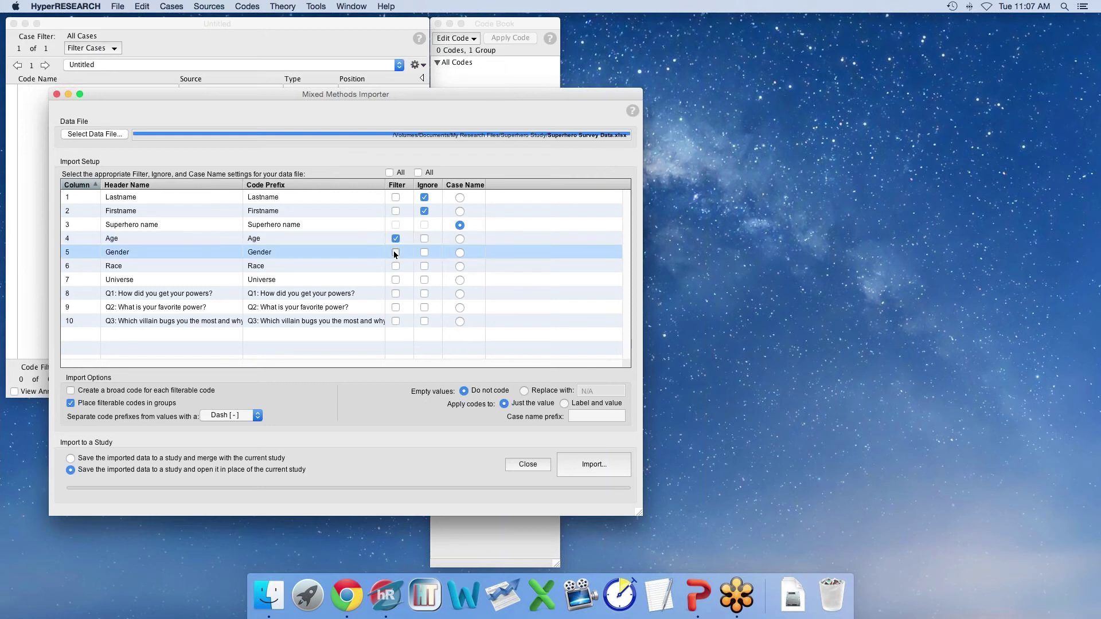
left_click(396, 266)
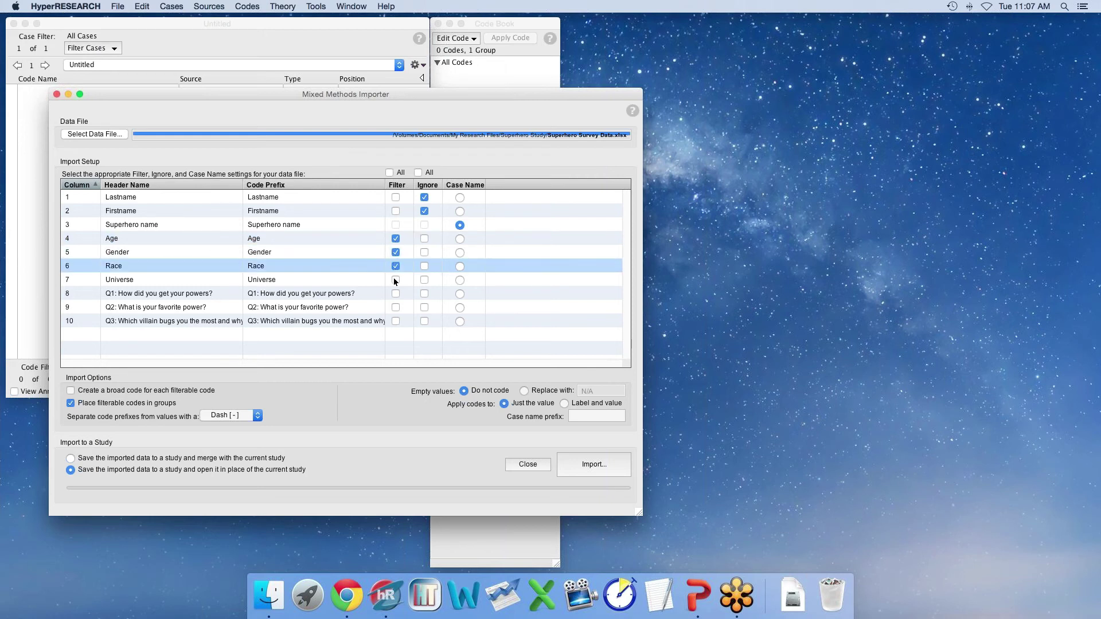
left_click(395, 279)
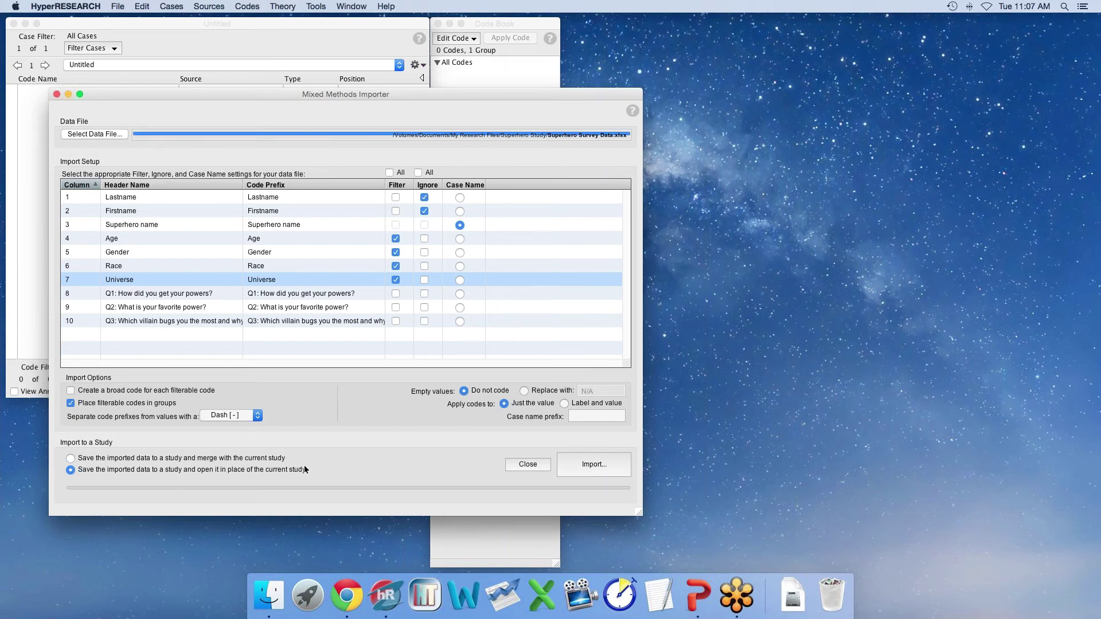
Import the survey data and save it as the study Superhero Survey Sample Study.hs2 in the Superhero Study folder.
left_click(591, 466)
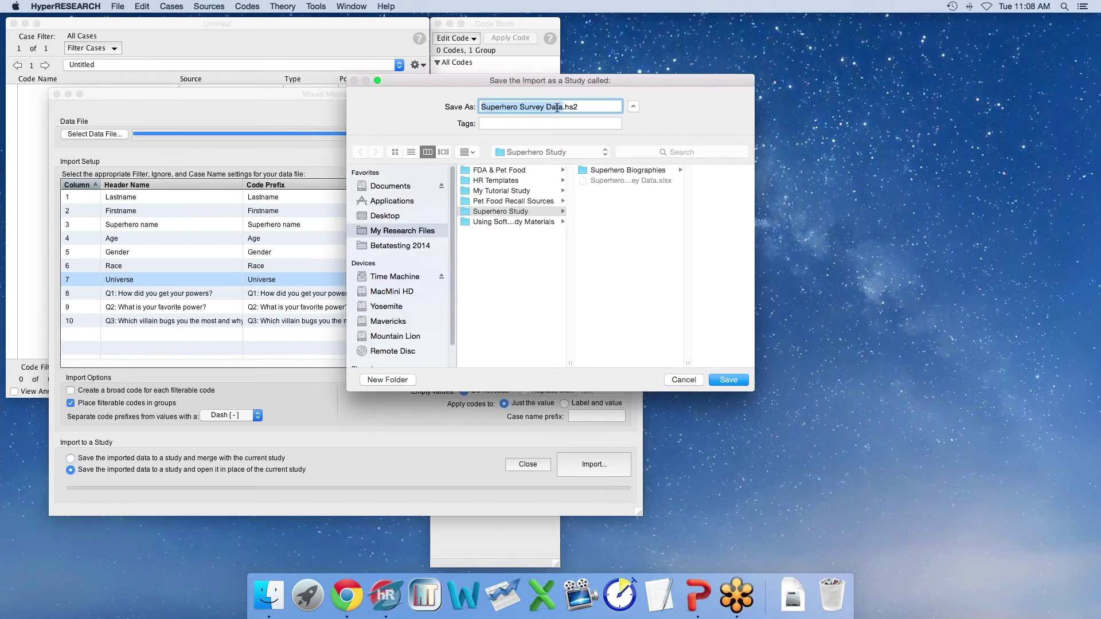
double_click(551, 107)
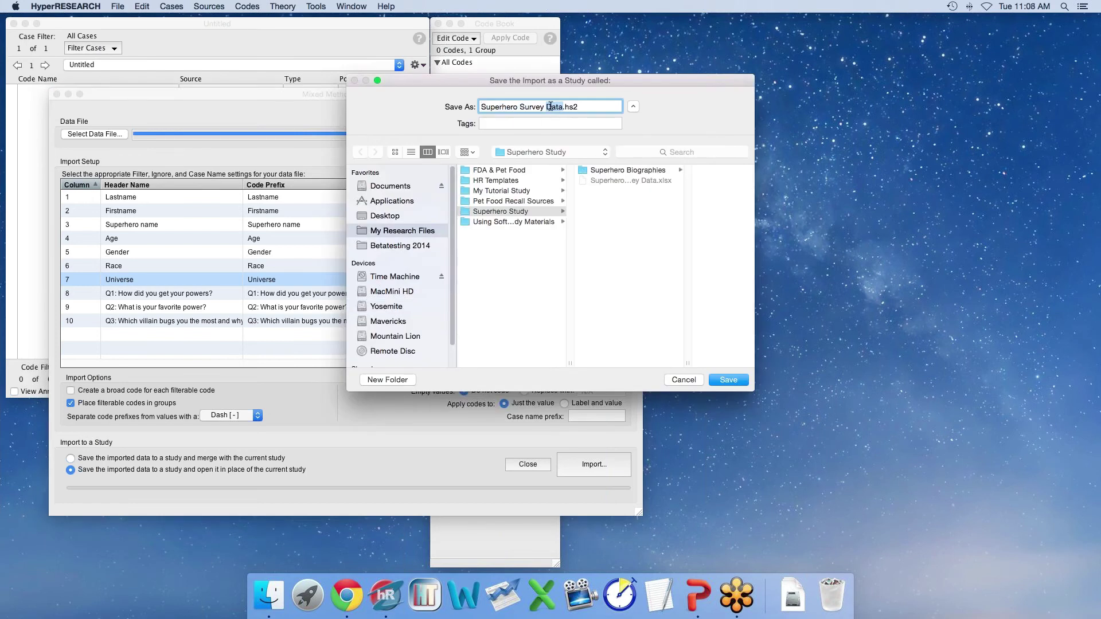
type("Sample Study")
left_click(734, 383)
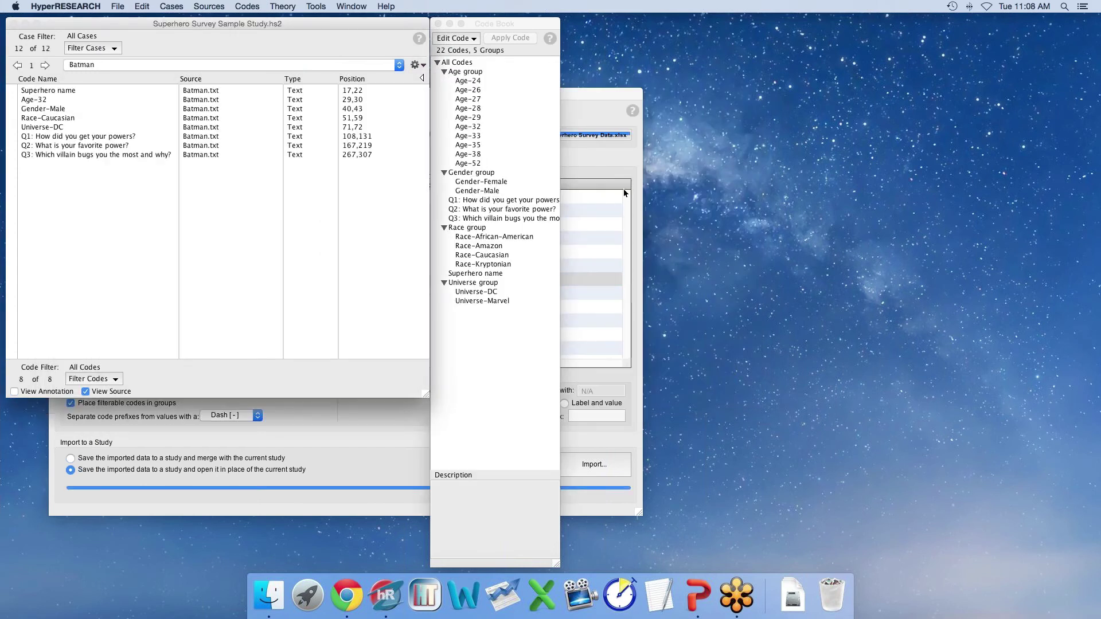
Browse the imported cases, including Mr Fantastic and Superman, and return to the Batman case.
left_click(81, 64)
left_click(82, 109)
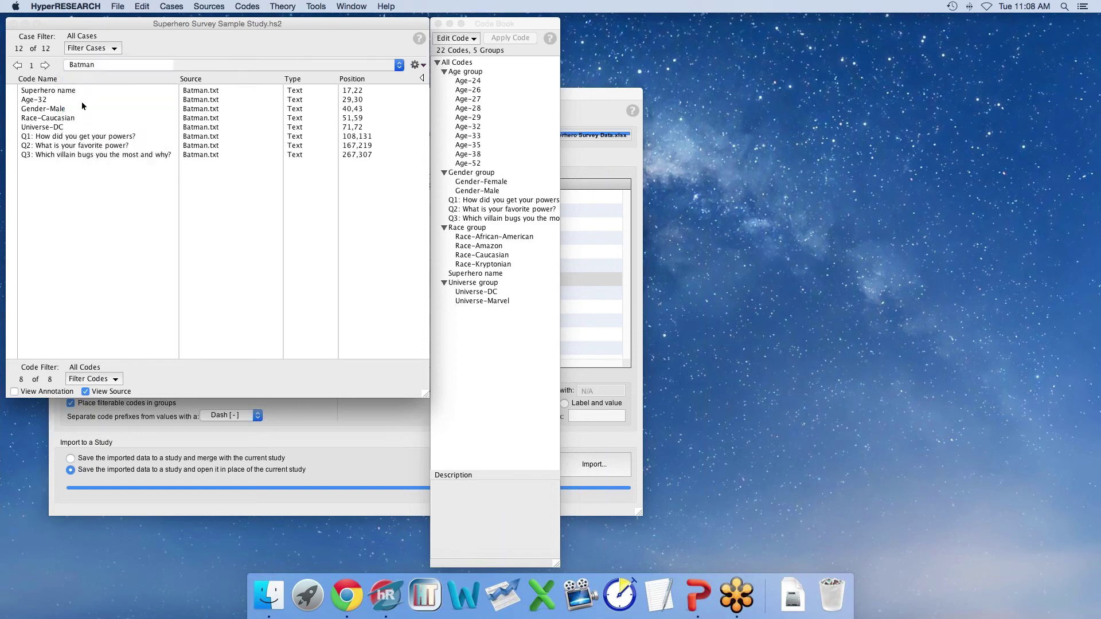
left_click(87, 64)
left_click(98, 108)
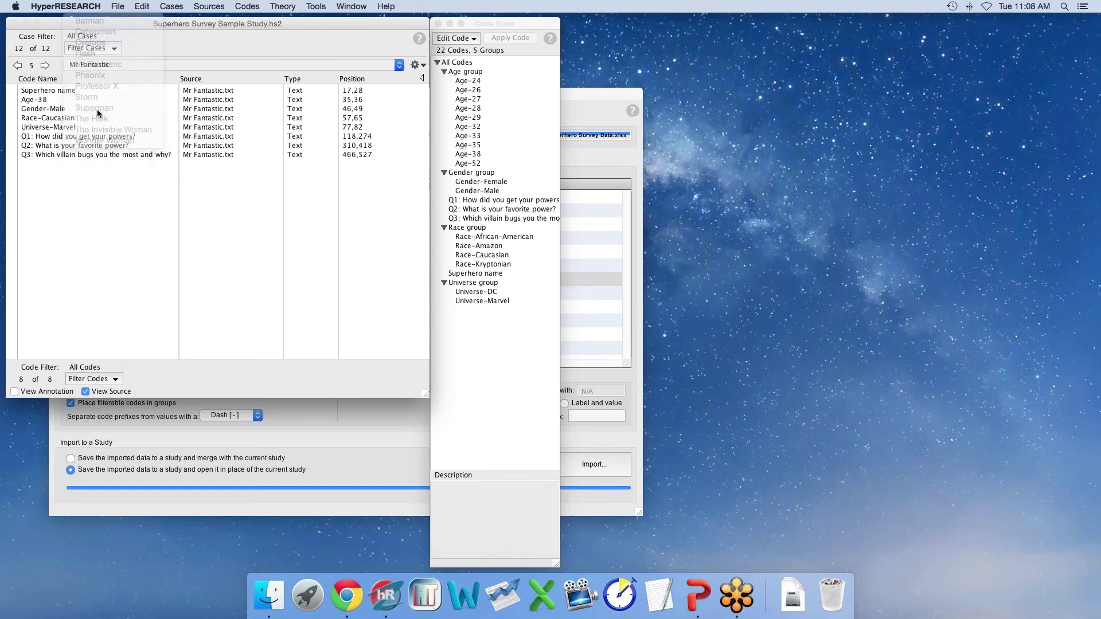
left_click(128, 65)
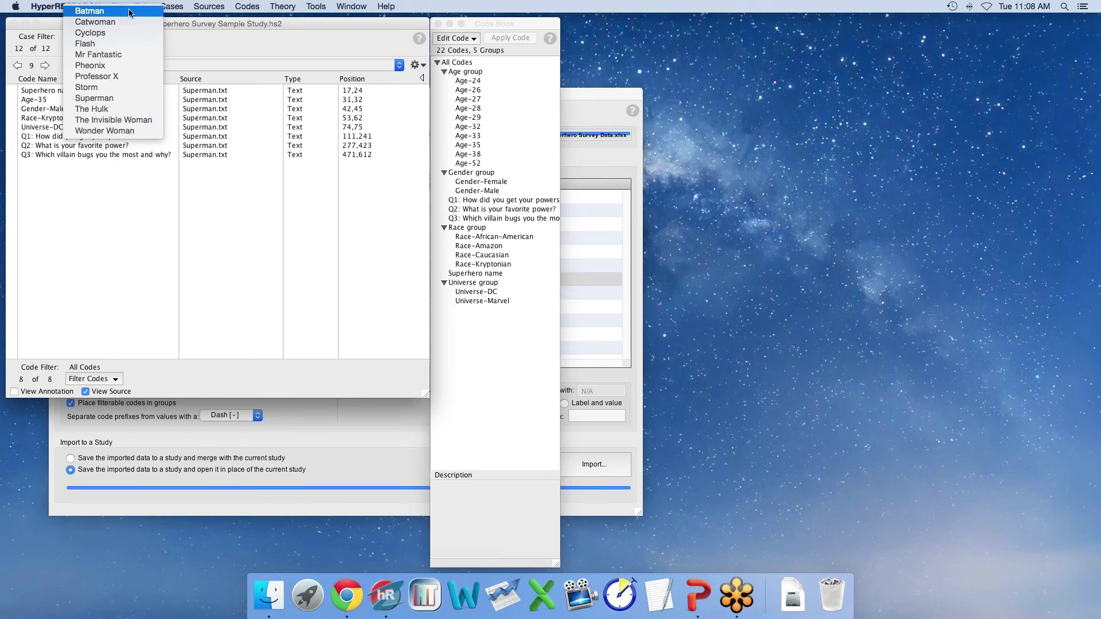
left_click(115, 9)
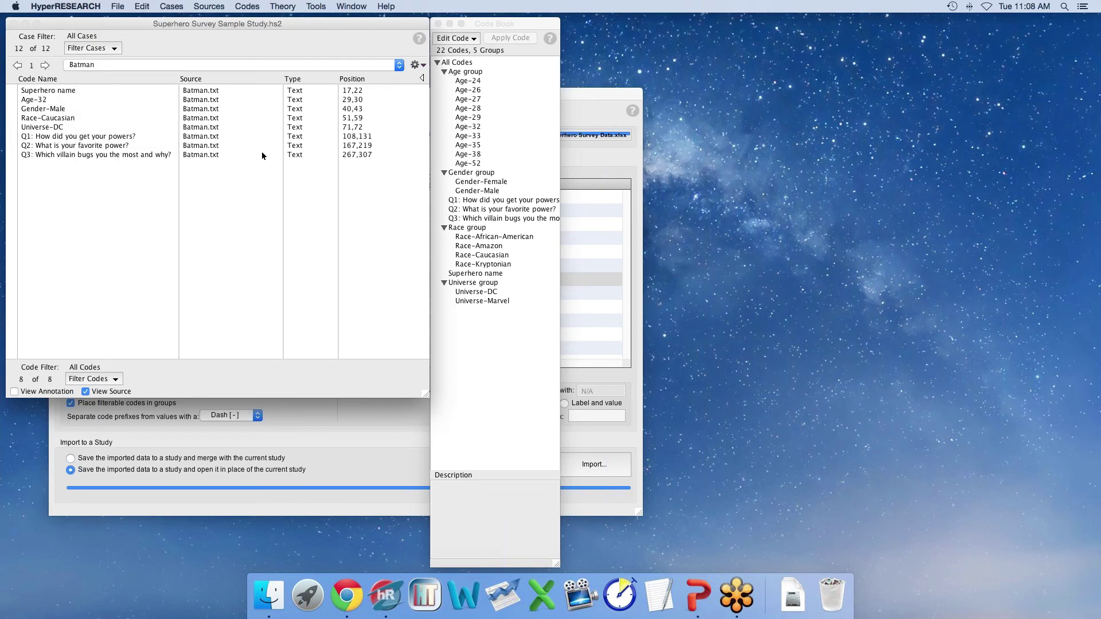
Open Batman's source text and examine the passages coded for superhero name, demographics and survey answers.
left_click(72, 91)
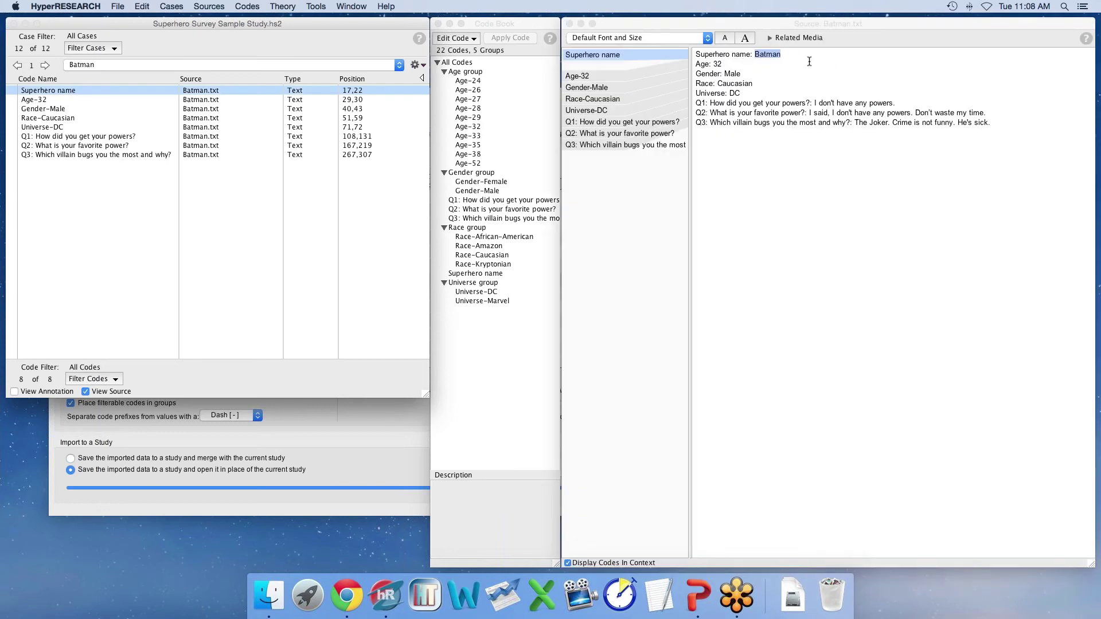
left_click(583, 78)
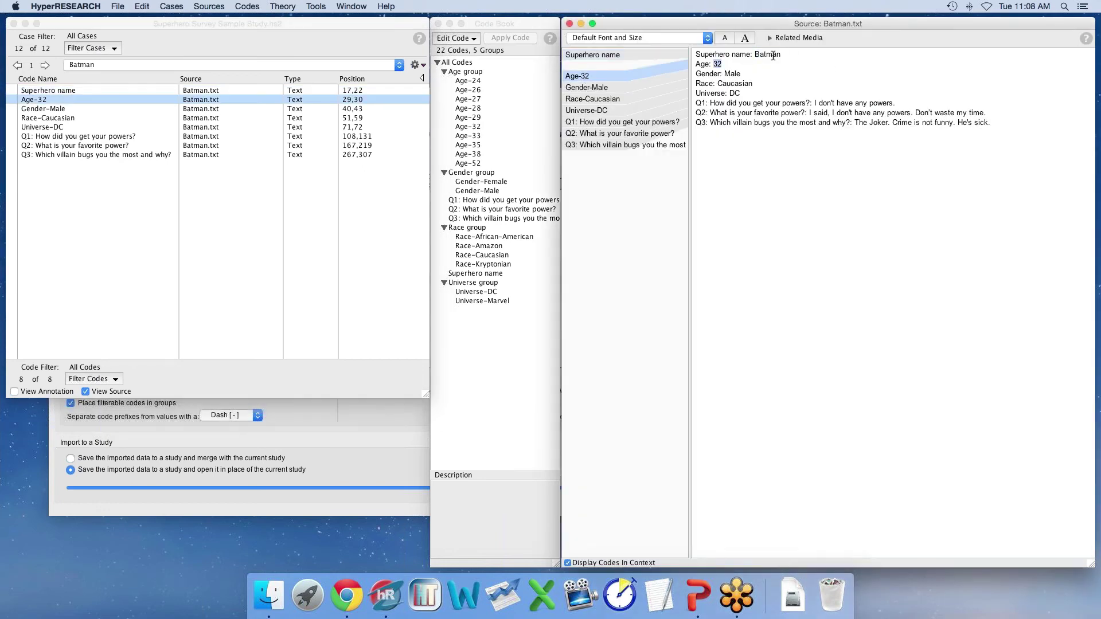
left_click(587, 87)
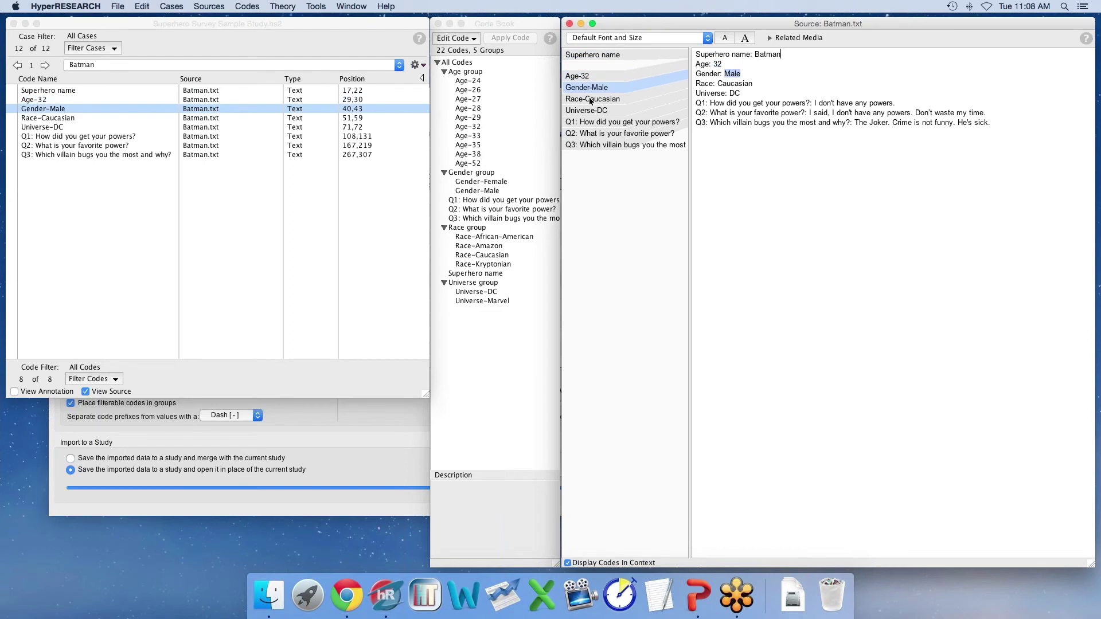
left_click(590, 100)
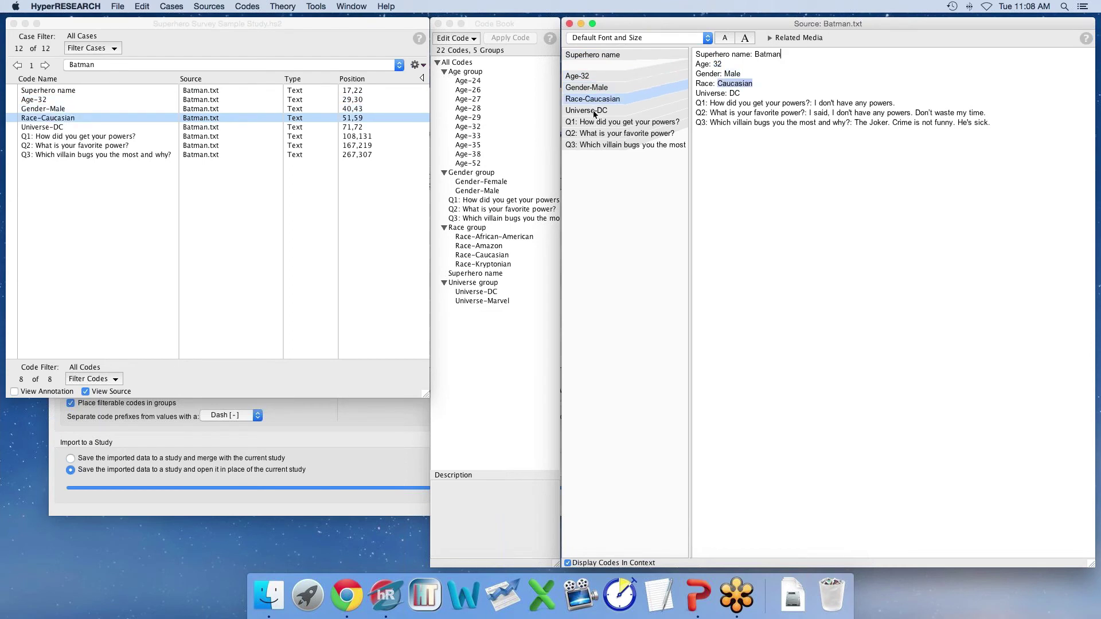
left_click(595, 112)
left_click(588, 133)
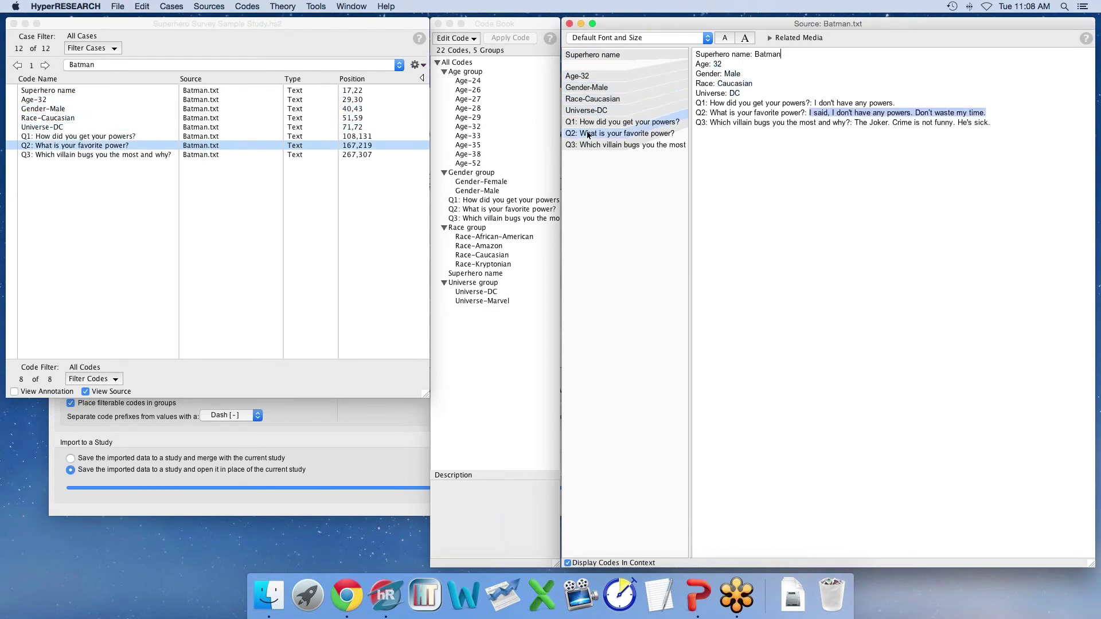
left_click(627, 147)
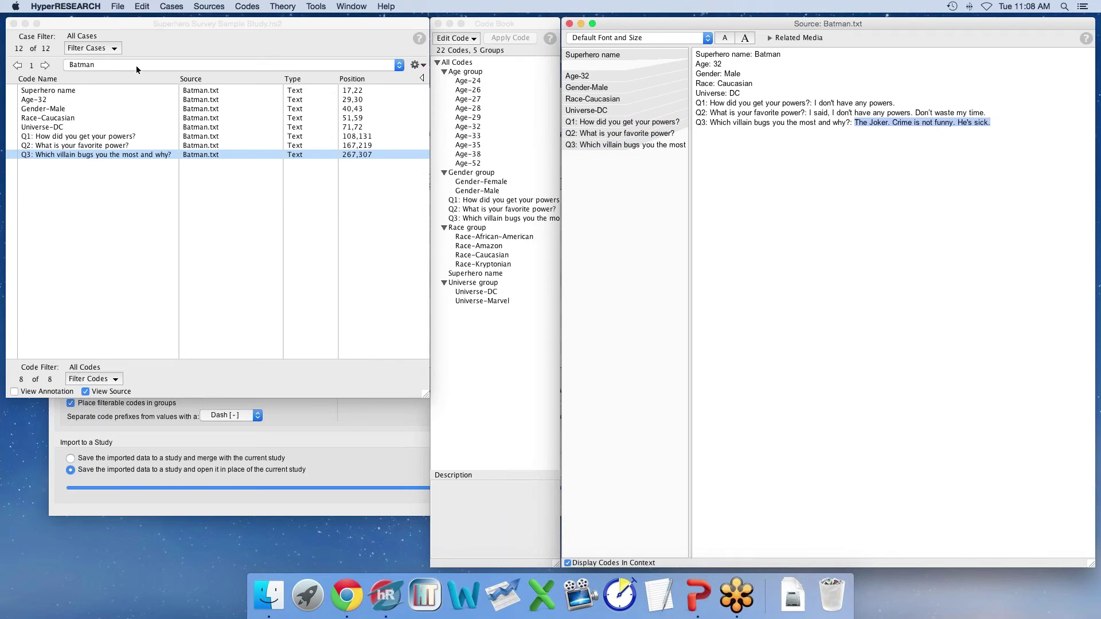
Filter all cases by criteria using the Gender-Female code.
left_click(80, 48)
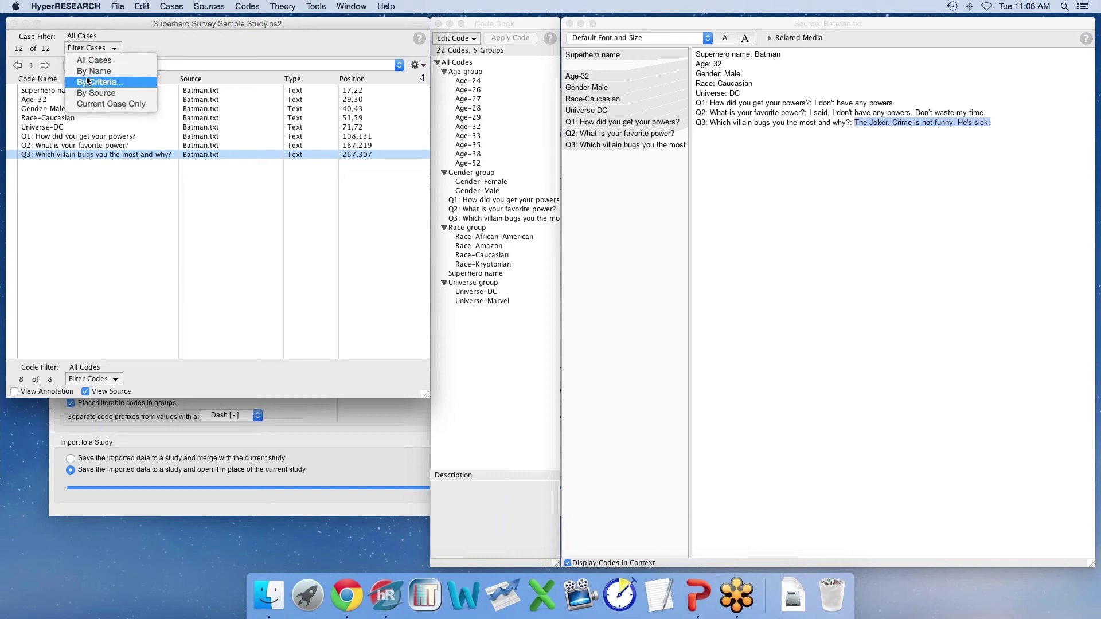
left_click(88, 81)
left_click(501, 271)
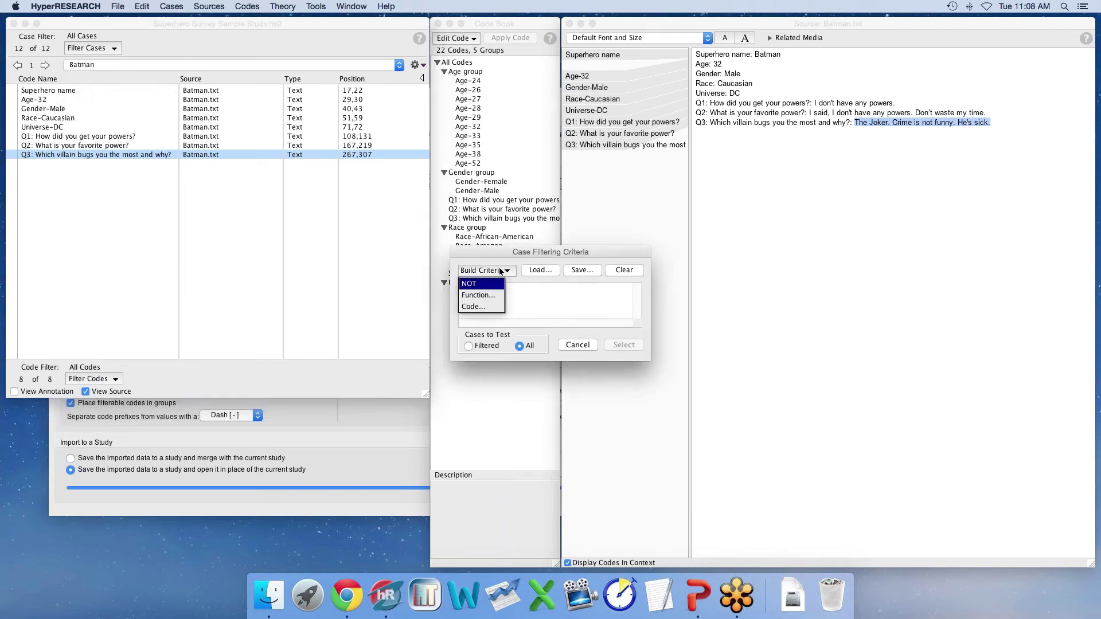
left_click(482, 306)
left_click(488, 287)
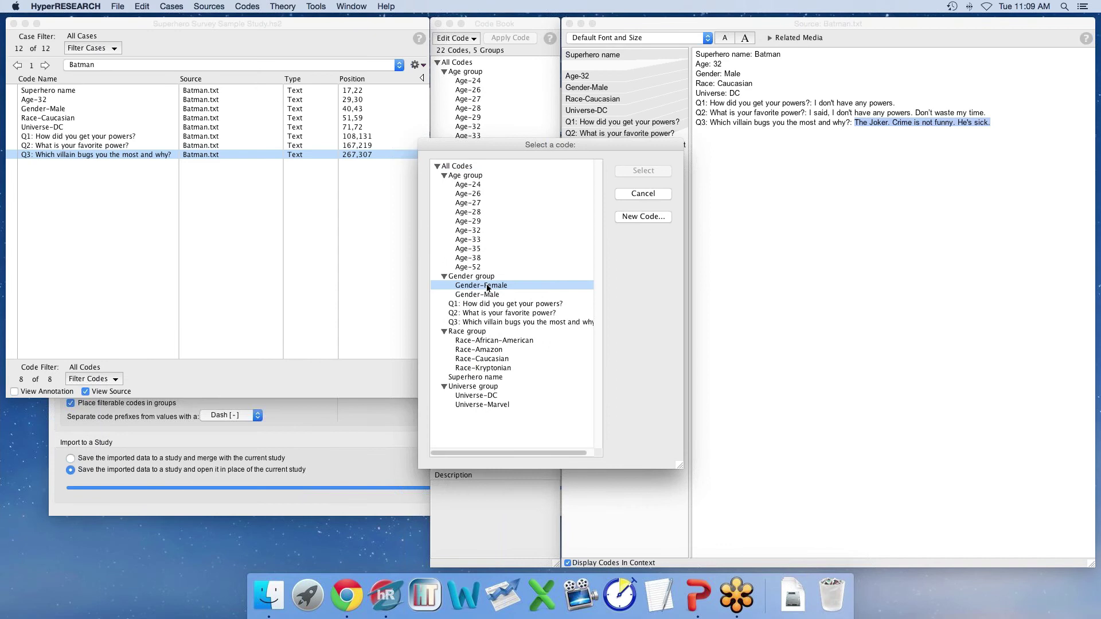
left_click(656, 171)
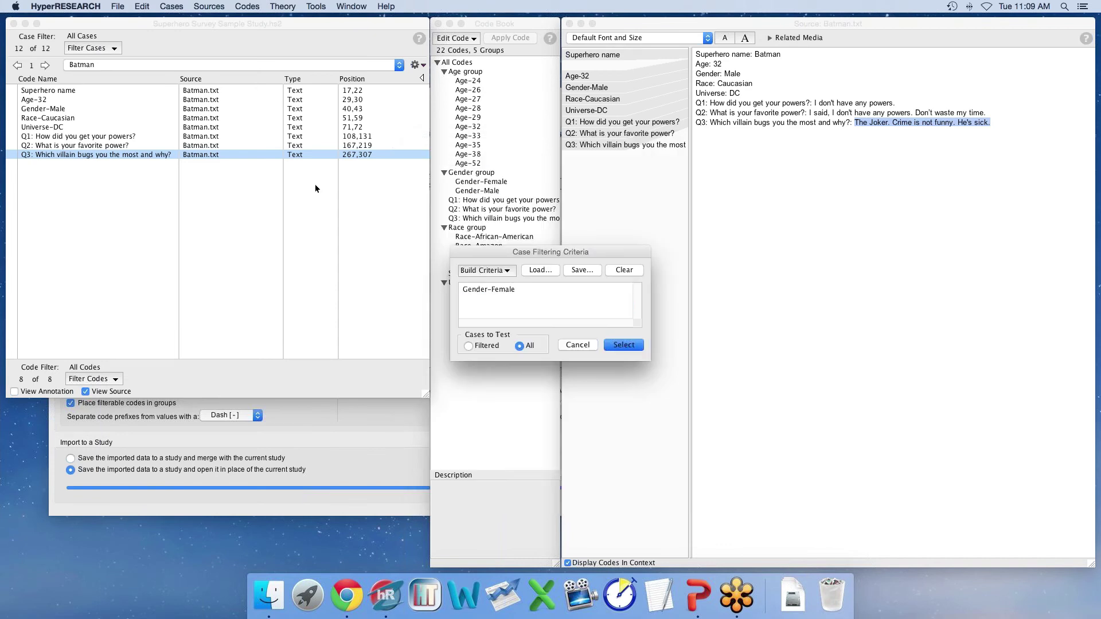
left_click(624, 345)
Browse the filtered female cases from Catwoman through Pheonix to Wonder Woman.
left_click(101, 64)
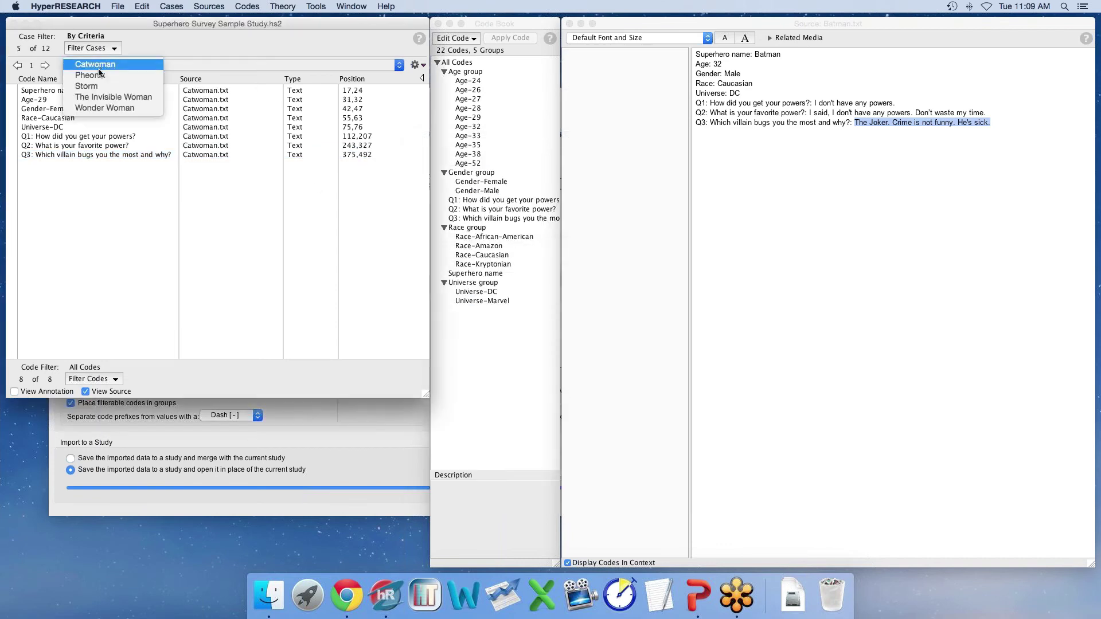
left_click(98, 74)
left_click(99, 68)
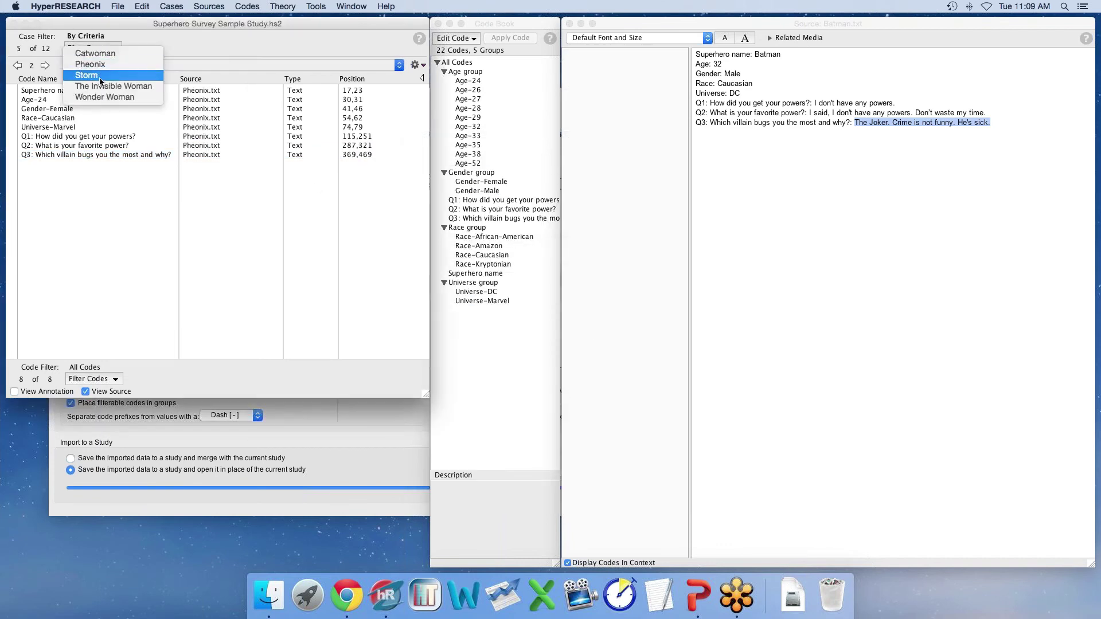
left_click(91, 64)
left_click(99, 65)
left_click(102, 86)
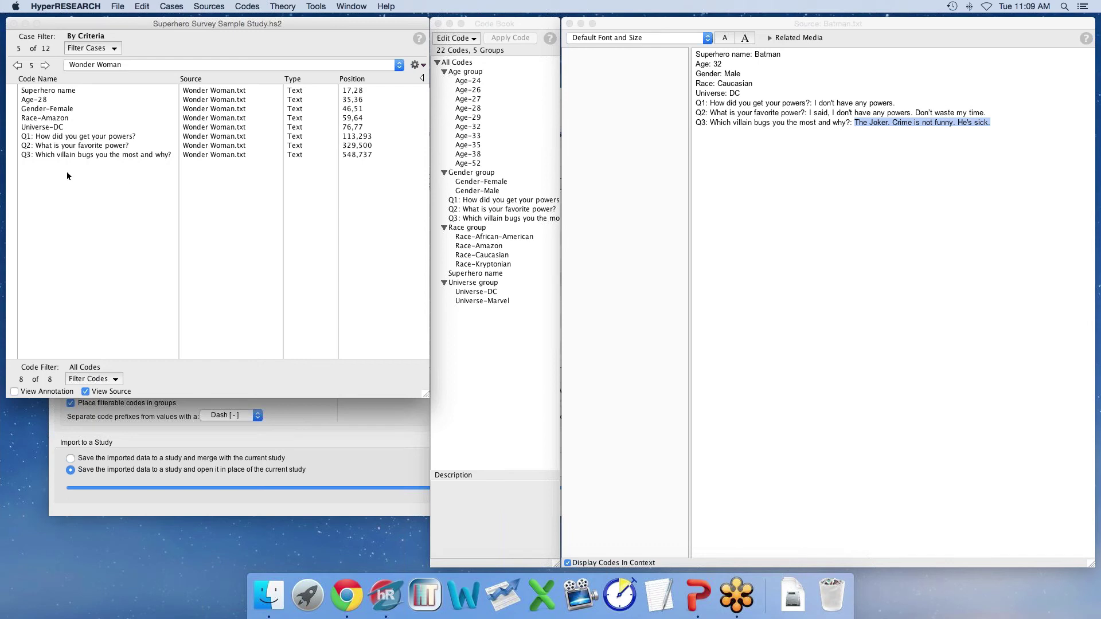
View Wonder Woman's source passages coded for Q1 on how she got her powers and for superhero name.
left_click(57, 137)
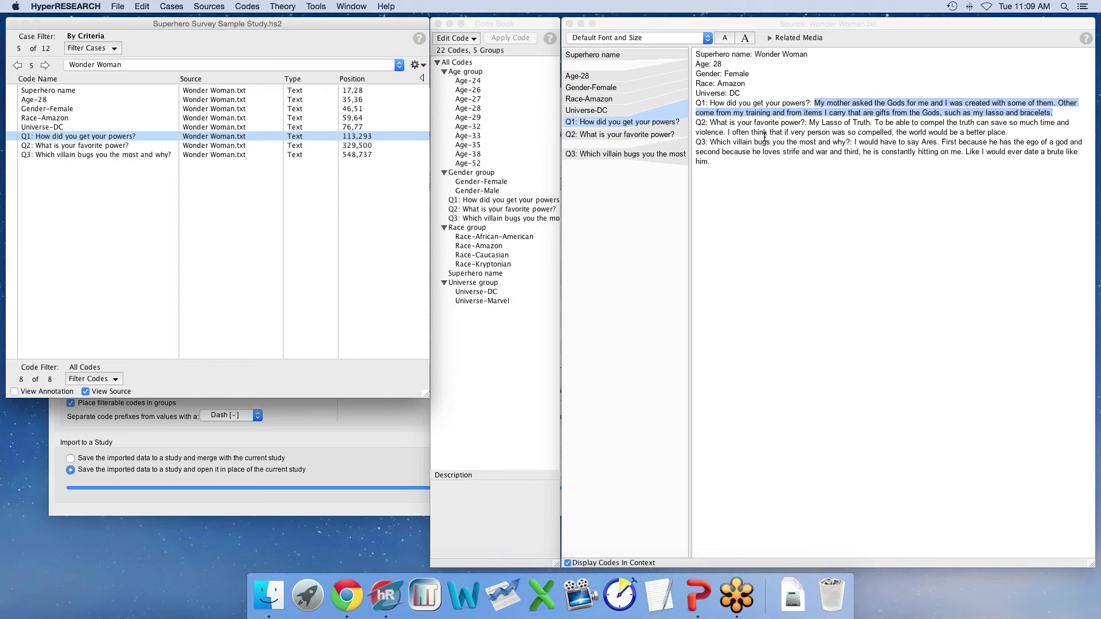
left_click(39, 90)
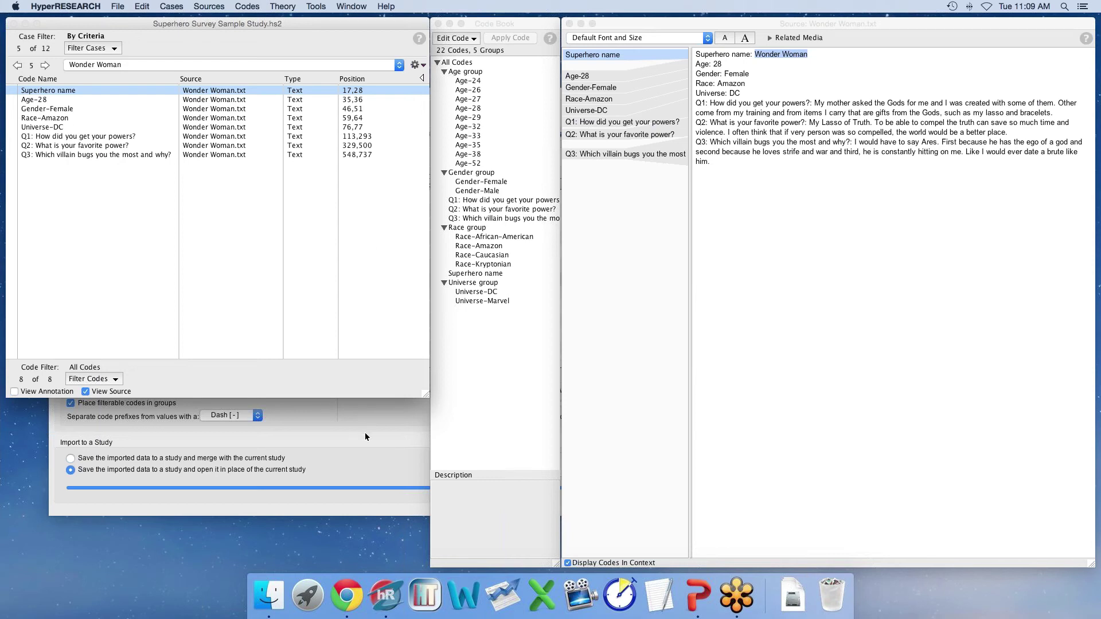
Quit HyperRESEARCH, saving the changes to the study file, and switch to PowerPoint.
left_click(86, 6)
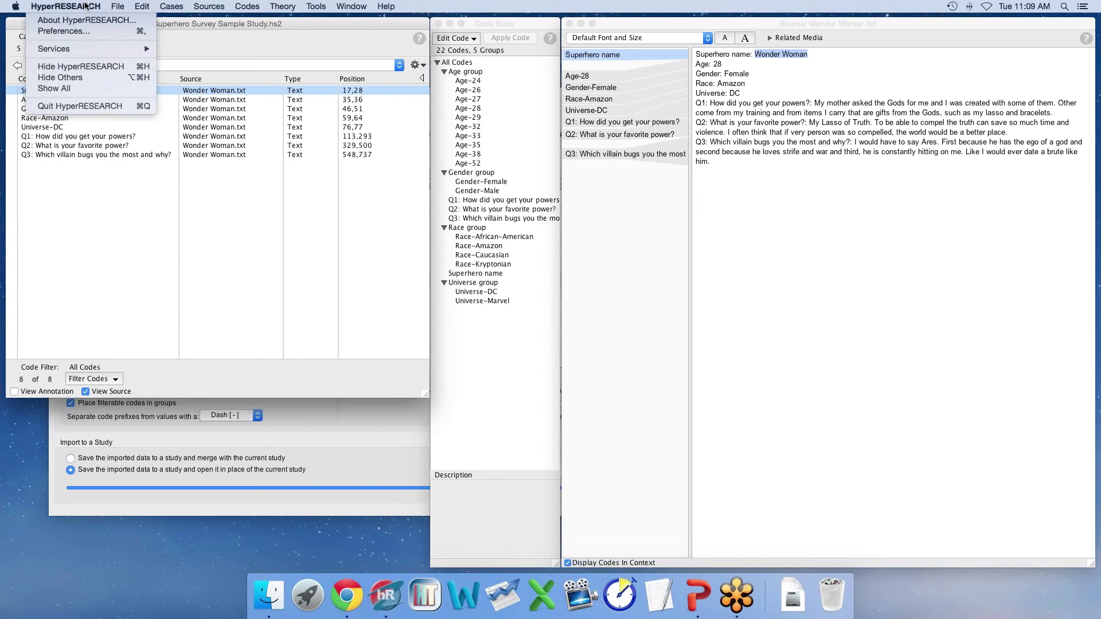
left_click(95, 107)
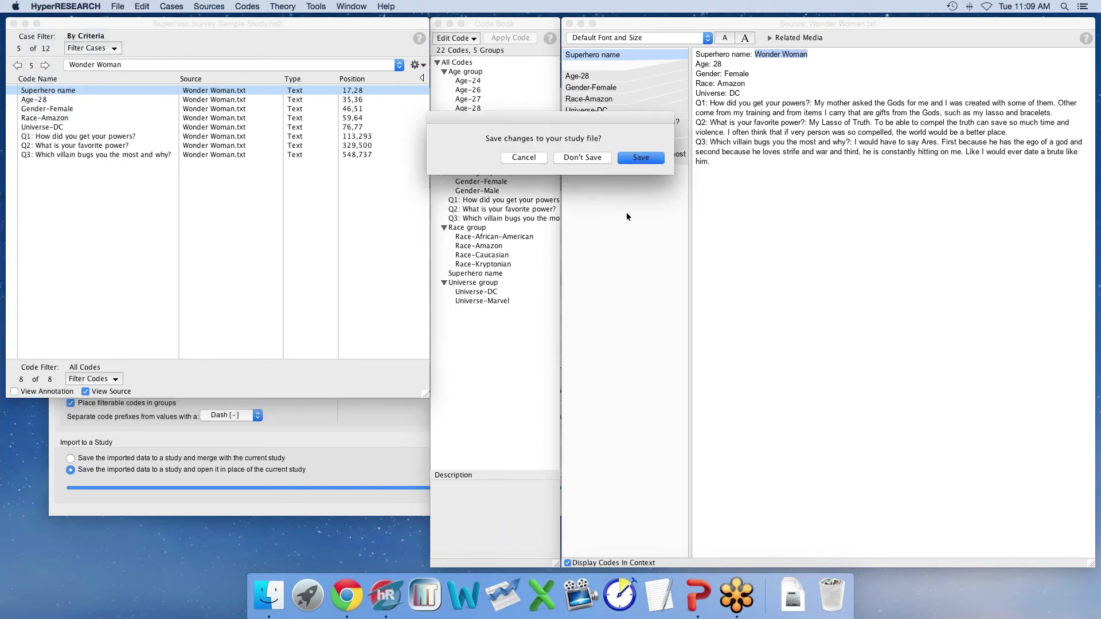
left_click(640, 158)
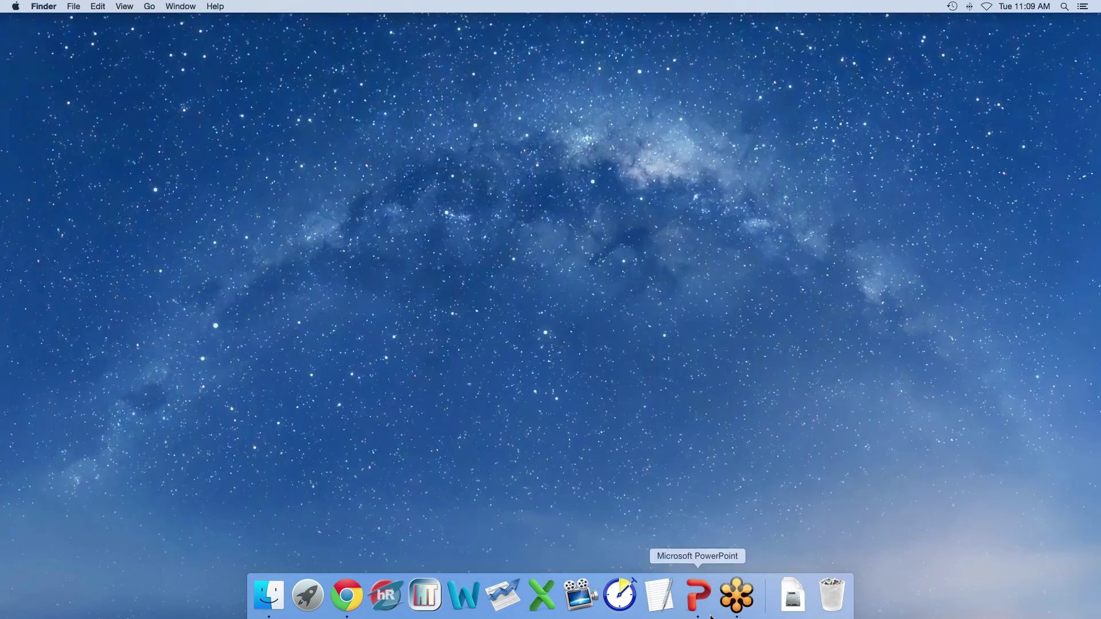
left_click(699, 596)
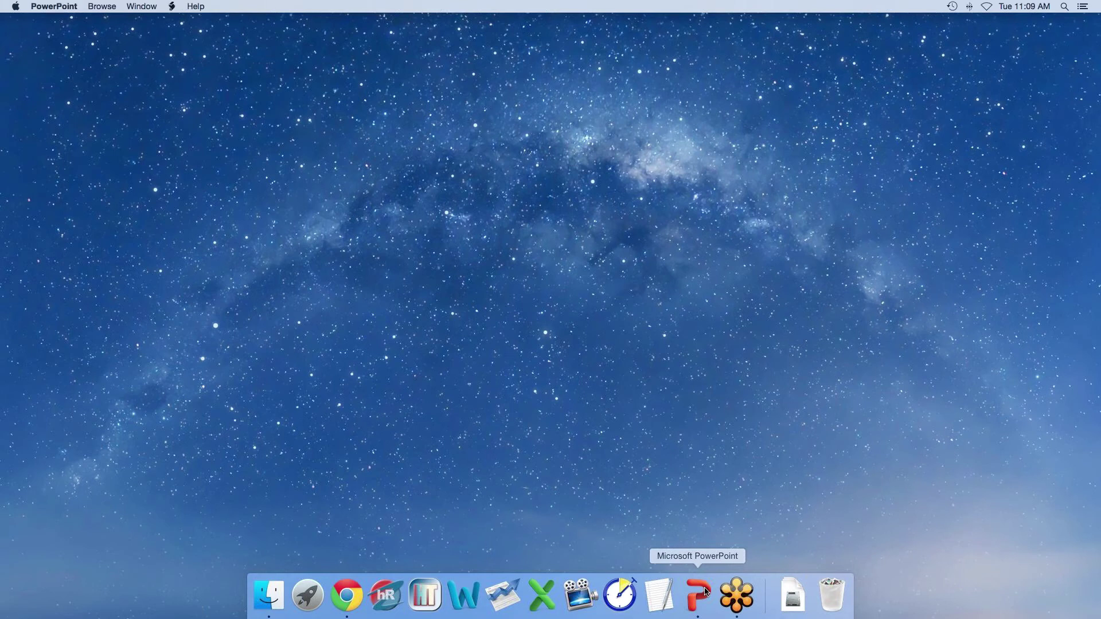
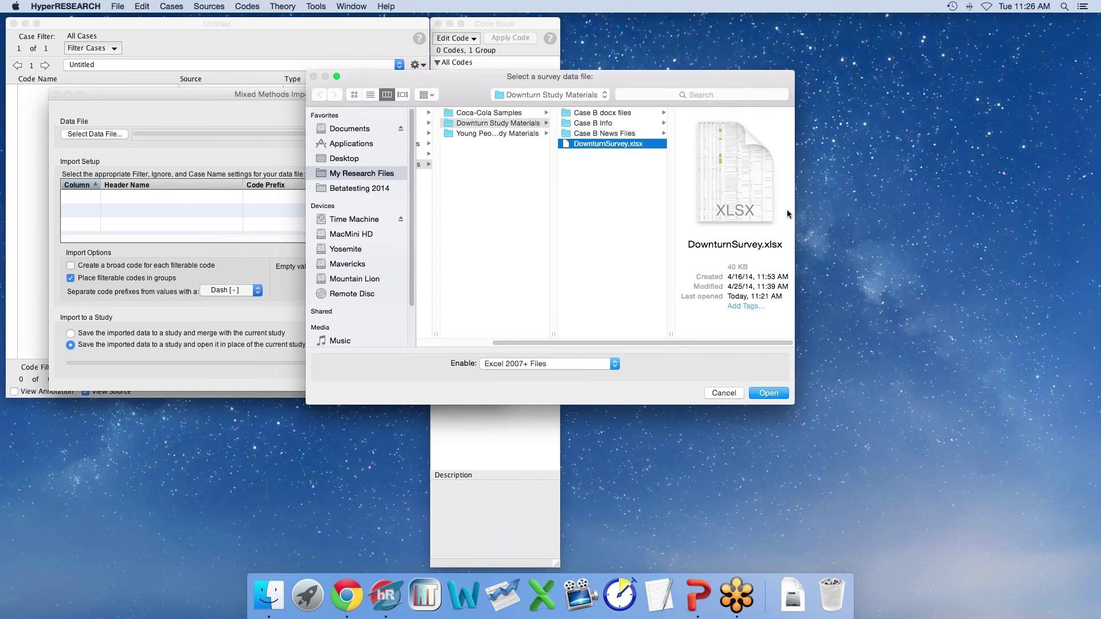
Load DownturnSurvey.xlsx into HyperRESEARCH's Mixed Methods Importer and enlarge the importer to review all of its columns.
left_click(769, 392)
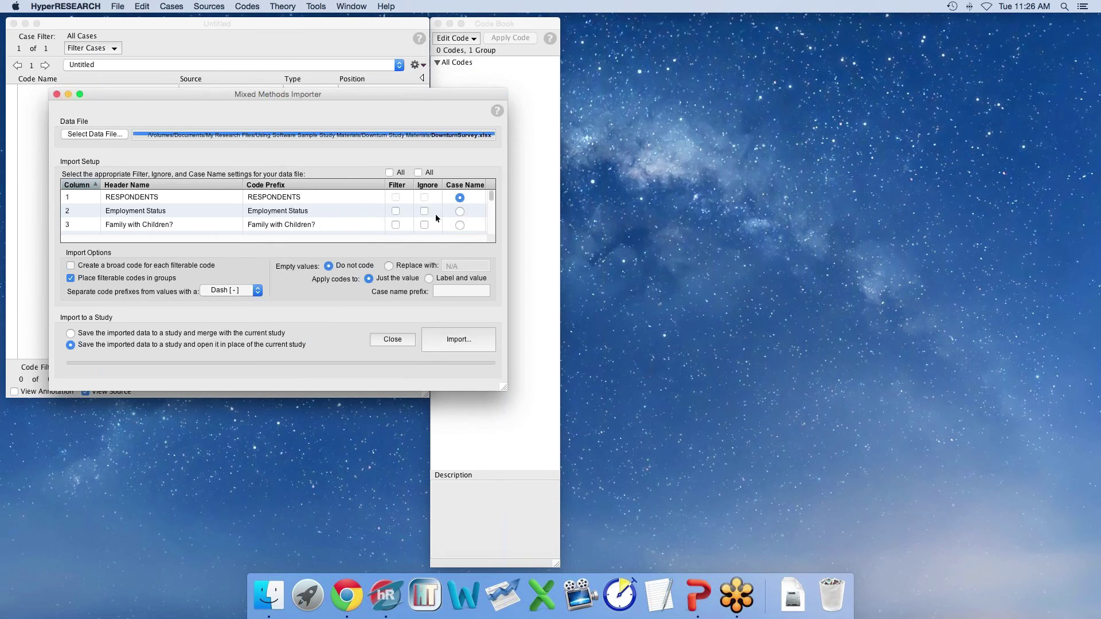
left_click_drag(504, 387, 642, 525)
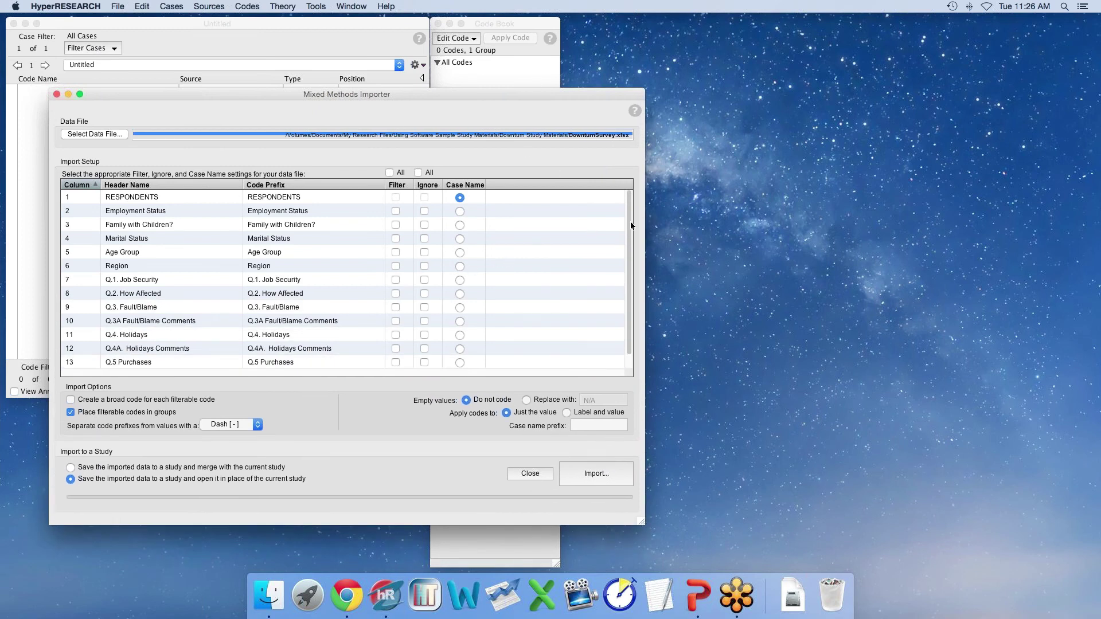
scroll(631, 230, "down", 2)
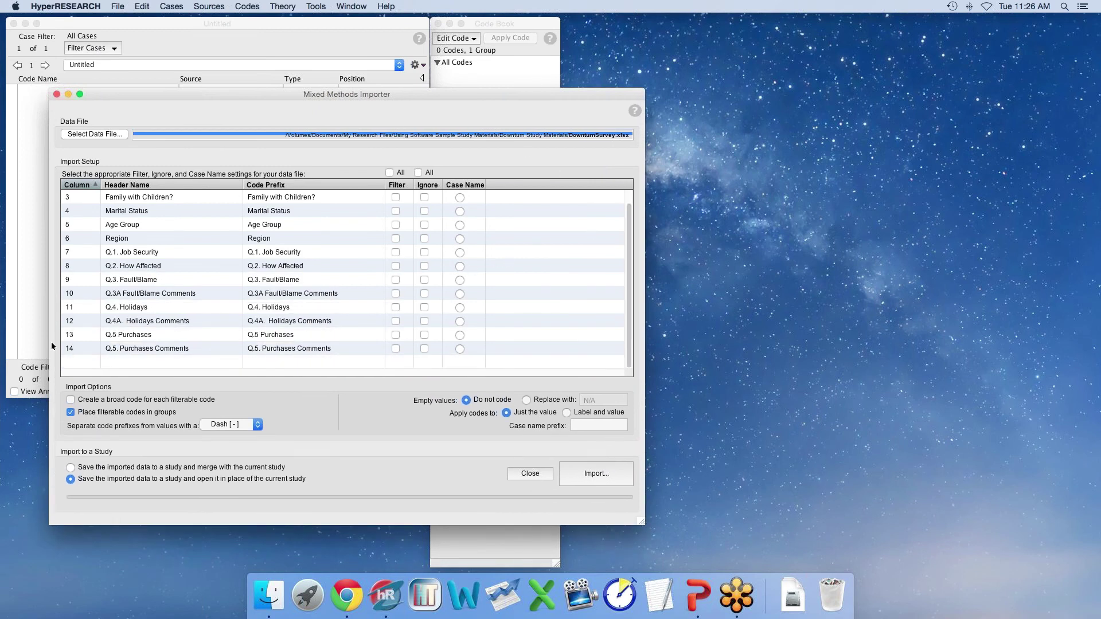
scroll(630, 335, "up", 2)
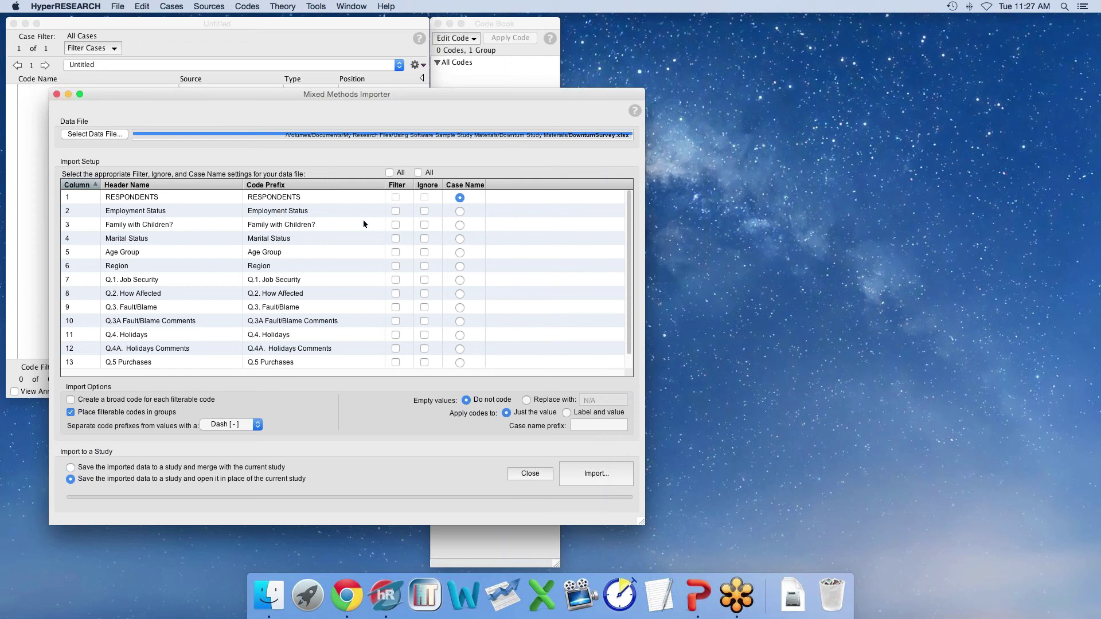
Mark the Employment Status, Family with Children?, Marital Status, Age Group and Region columns as filters.
left_click(395, 211)
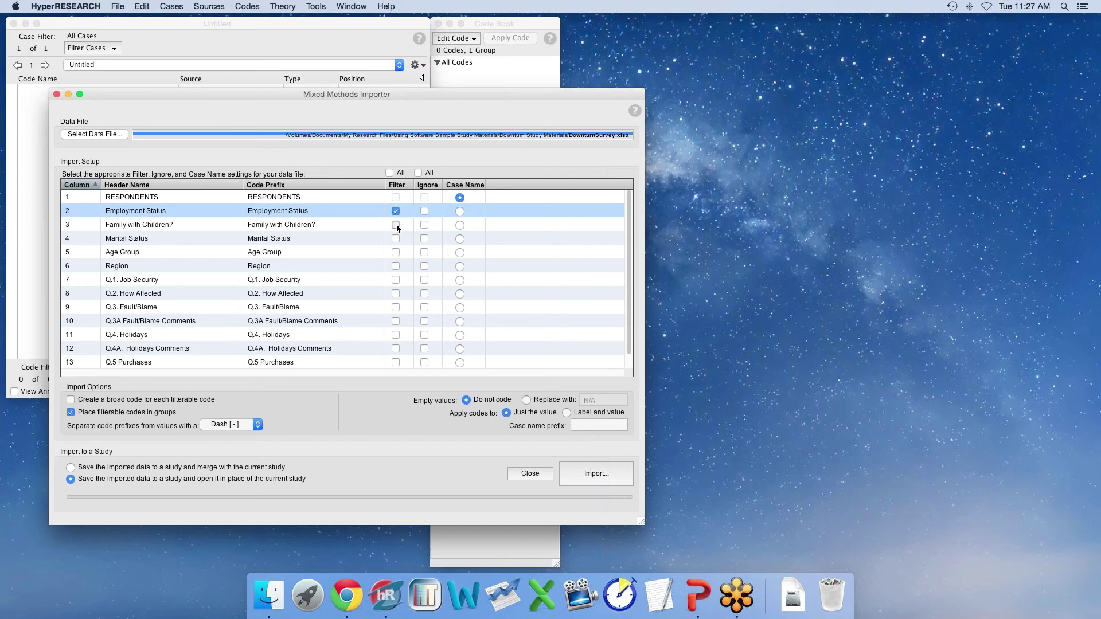
left_click(395, 226)
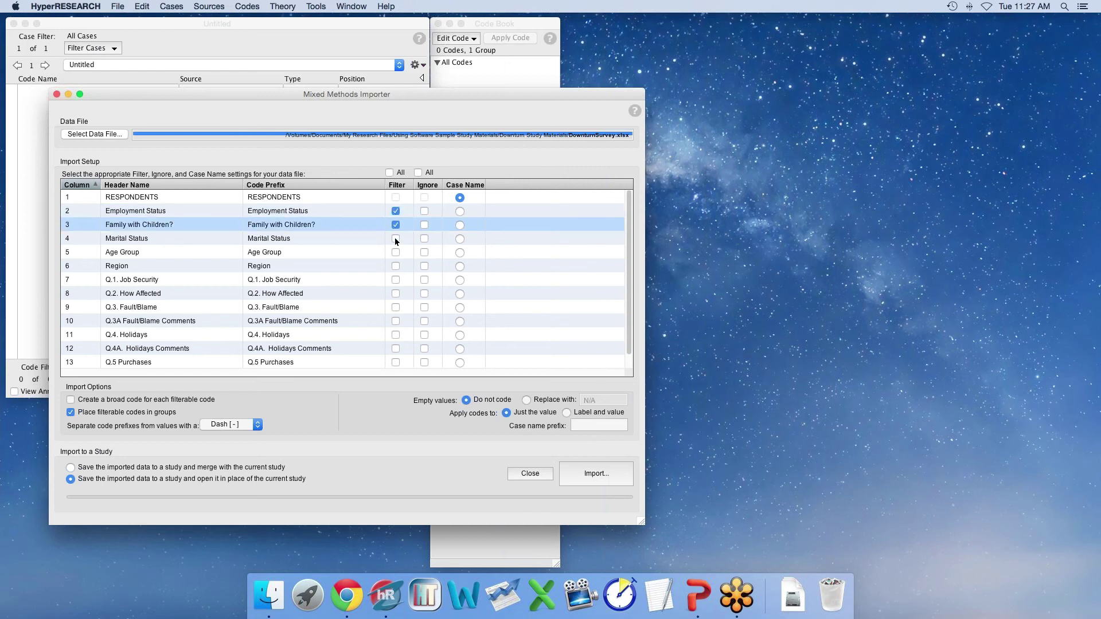
left_click(395, 239)
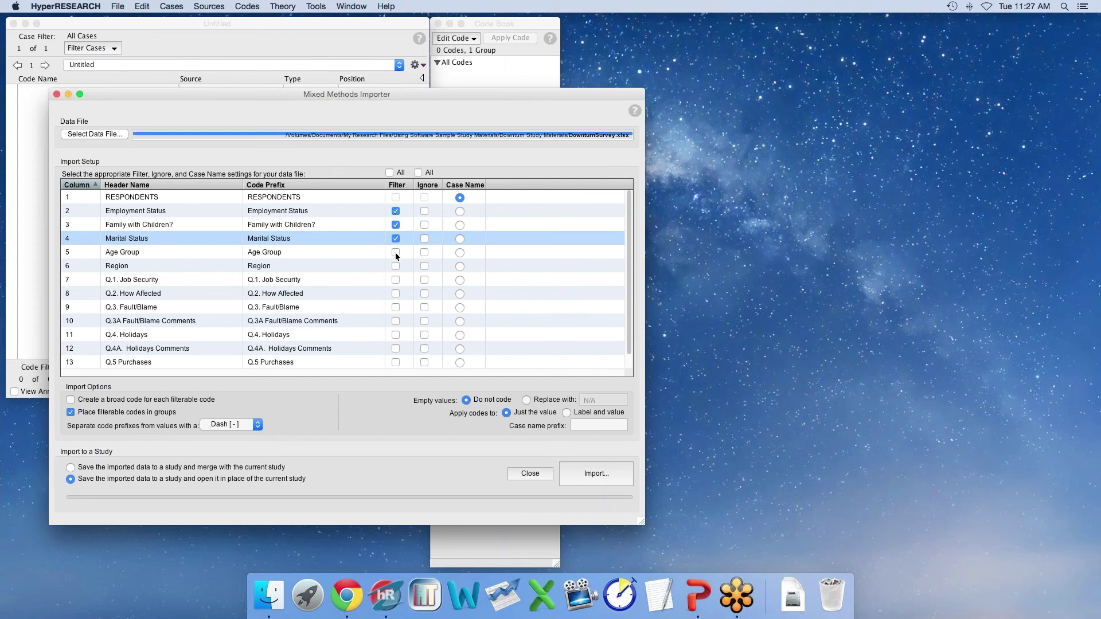
left_click(396, 253)
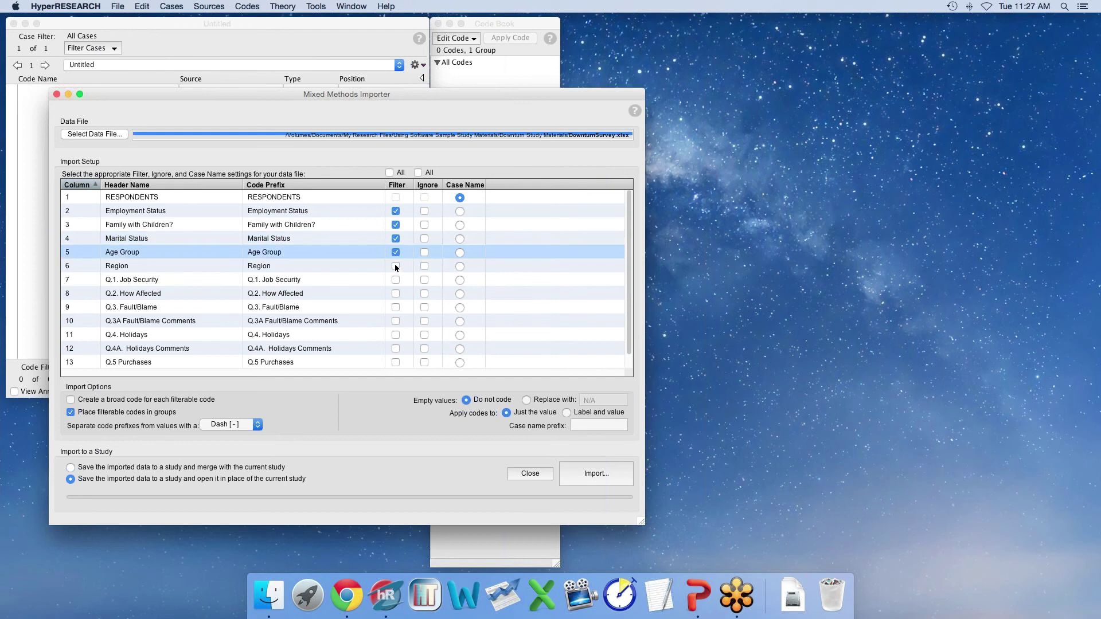
left_click(396, 267)
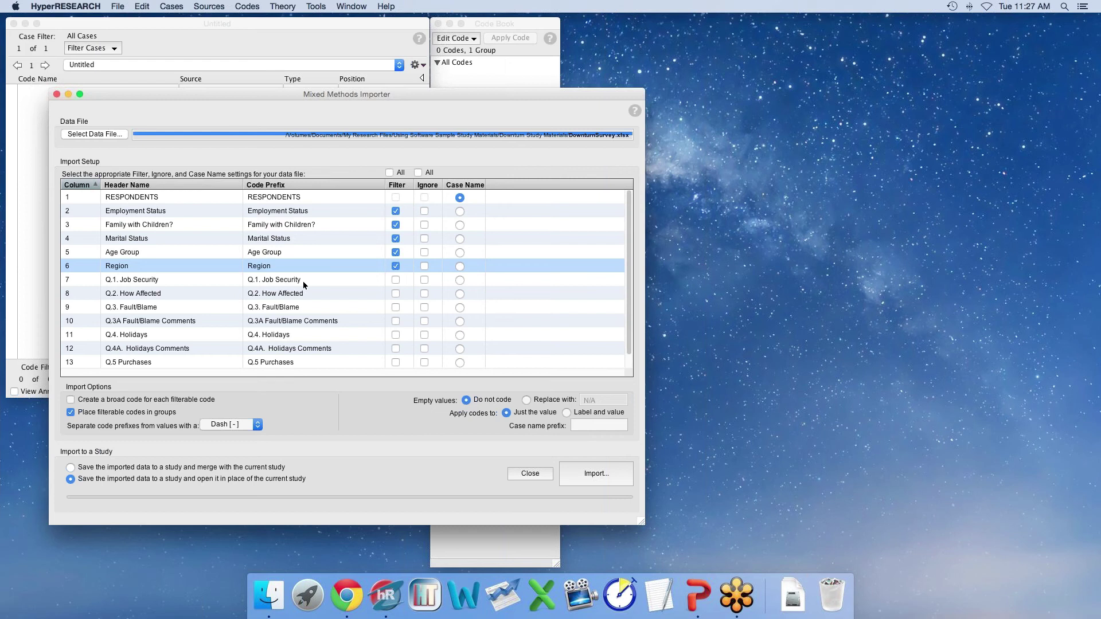
Mark the Q.1. Job Security, Q.2. How Affected, Q.3. Fault/Blame, Q.4. Holidays and Q.5 Purchases columns as filters.
left_click(394, 279)
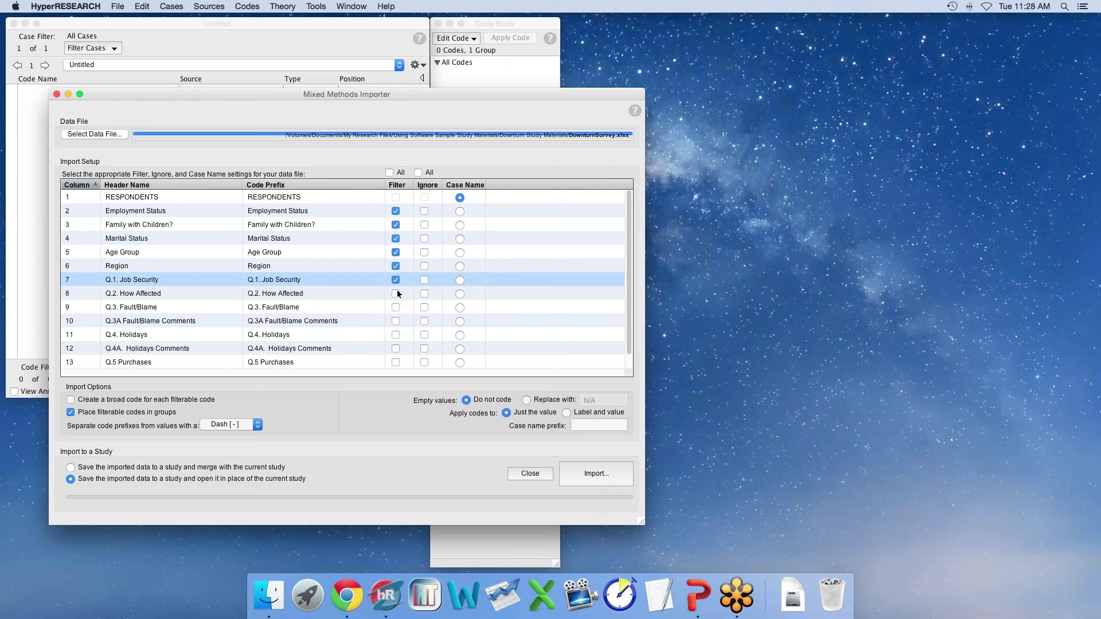
left_click(396, 293)
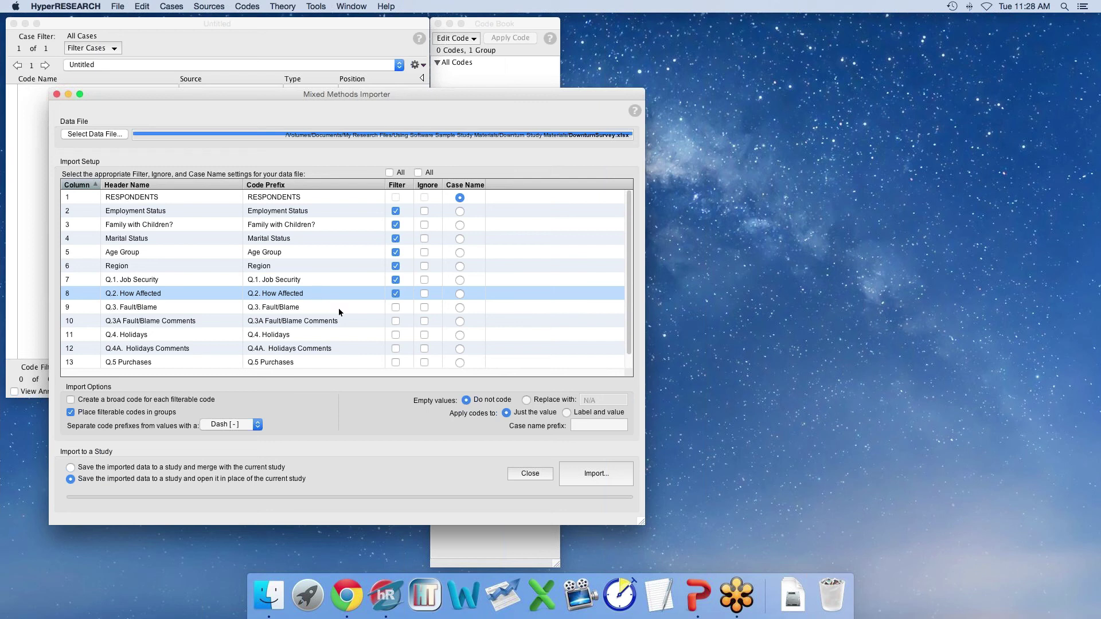
left_click(396, 307)
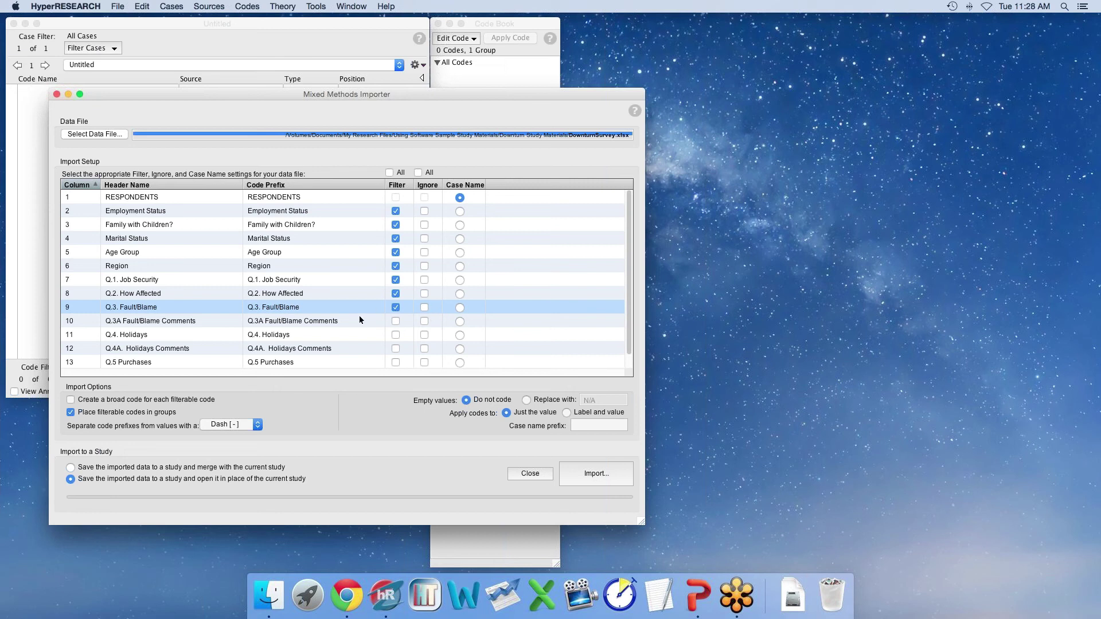
left_click(396, 335)
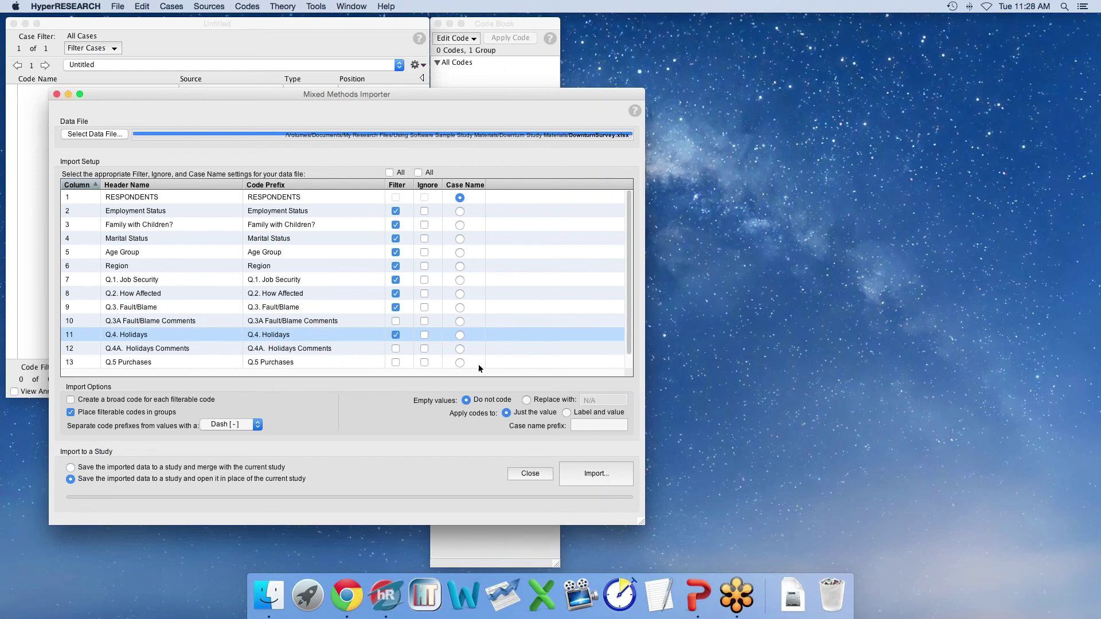
scroll(628, 341, "down", 2)
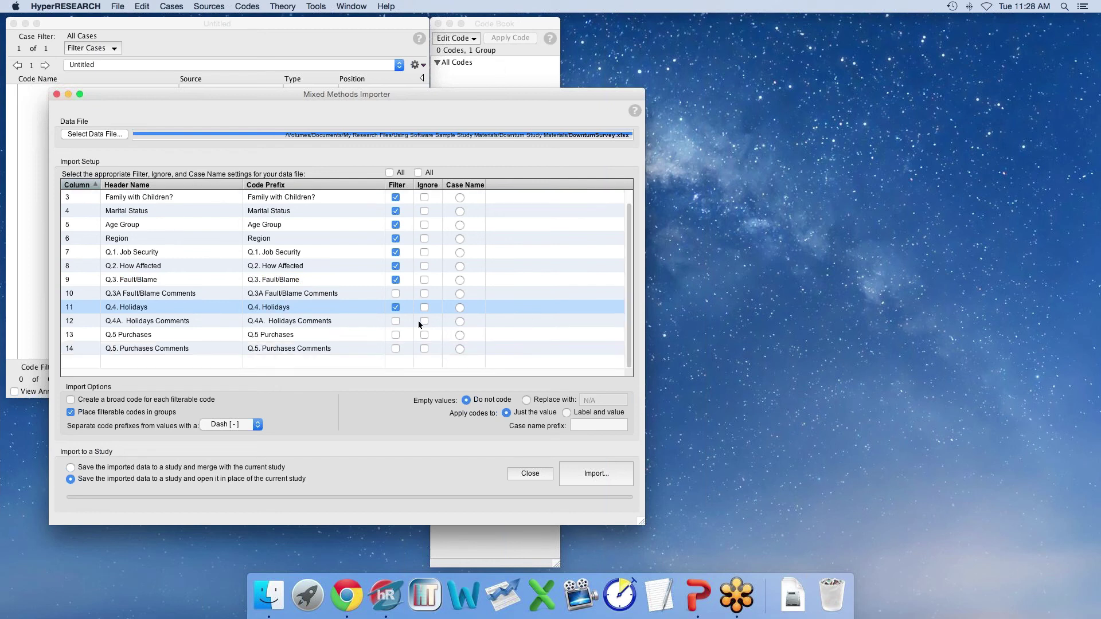
left_click(394, 335)
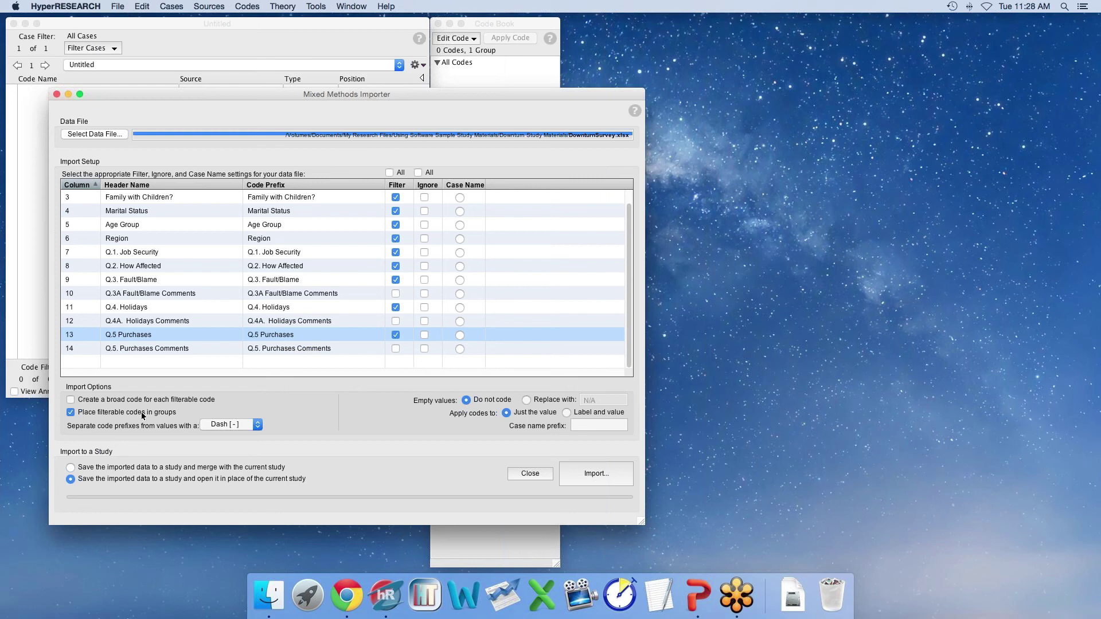
Keep filterable codes placed in groups and enable creating a broad code for each filterable code.
left_click(71, 412)
left_click(70, 412)
left_click(71, 401)
Replace empty values with "No Response" and apply the codes to both label and value.
left_click(526, 400)
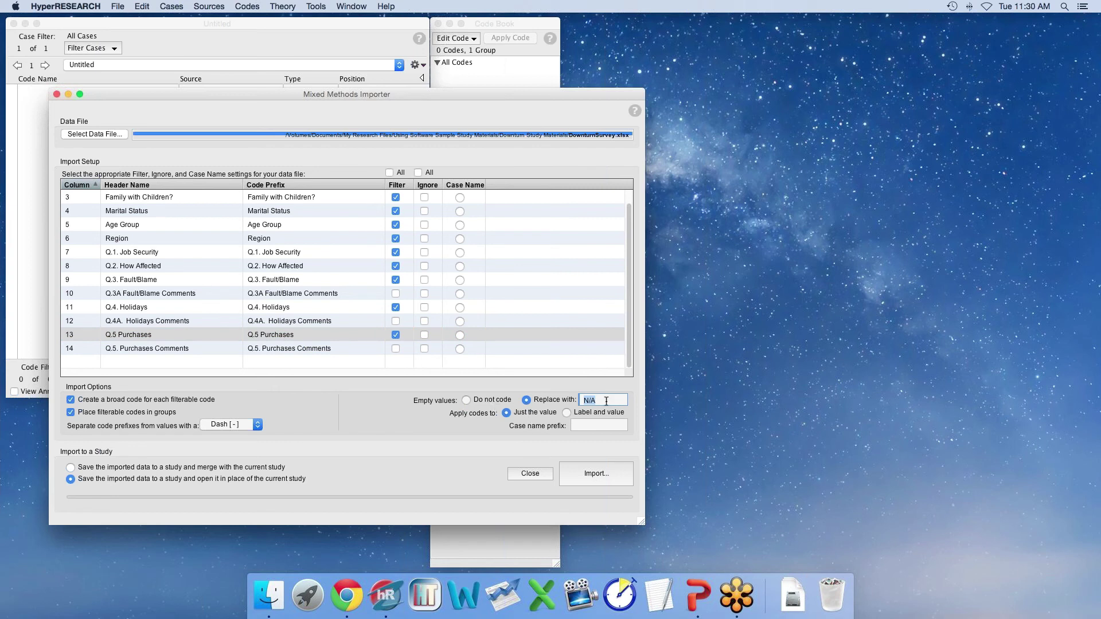
type("Empty")
key("BackSpace")
key("BackSpace")
key("BackSpace")
key("BackSpace")
key("BackSpace")
type("No R")
key("BackSpace")
type("Response")
left_click(566, 413)
Import the survey data and save it as the study "DownturnSurvey Example Study.hs2" in the Downturn Study Materials folder.
left_click(595, 473)
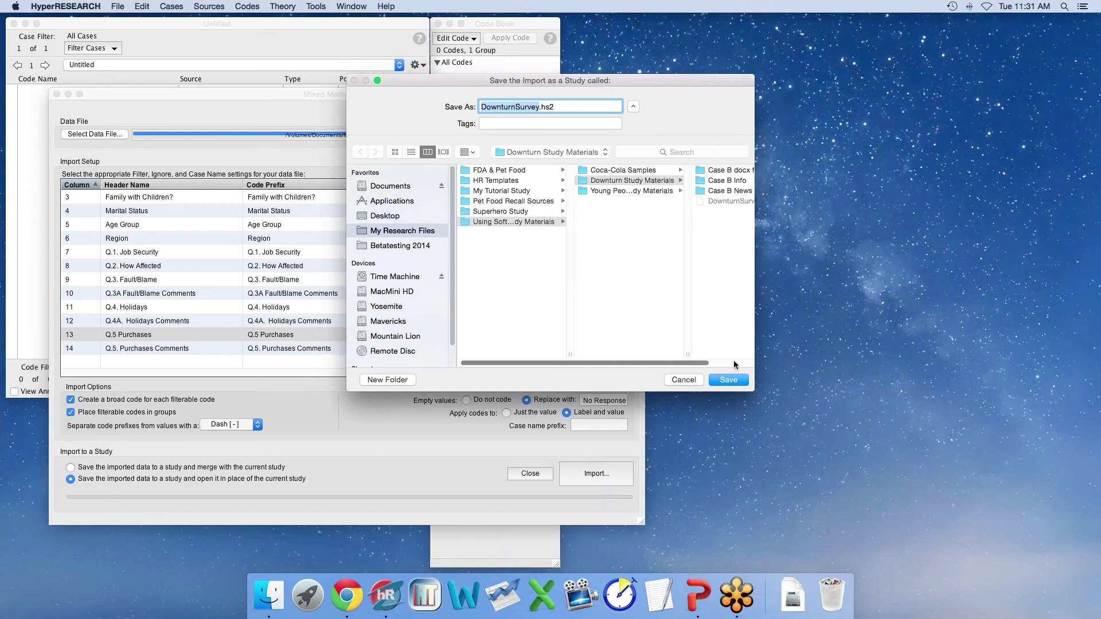
scroll(734, 360, "right", 3)
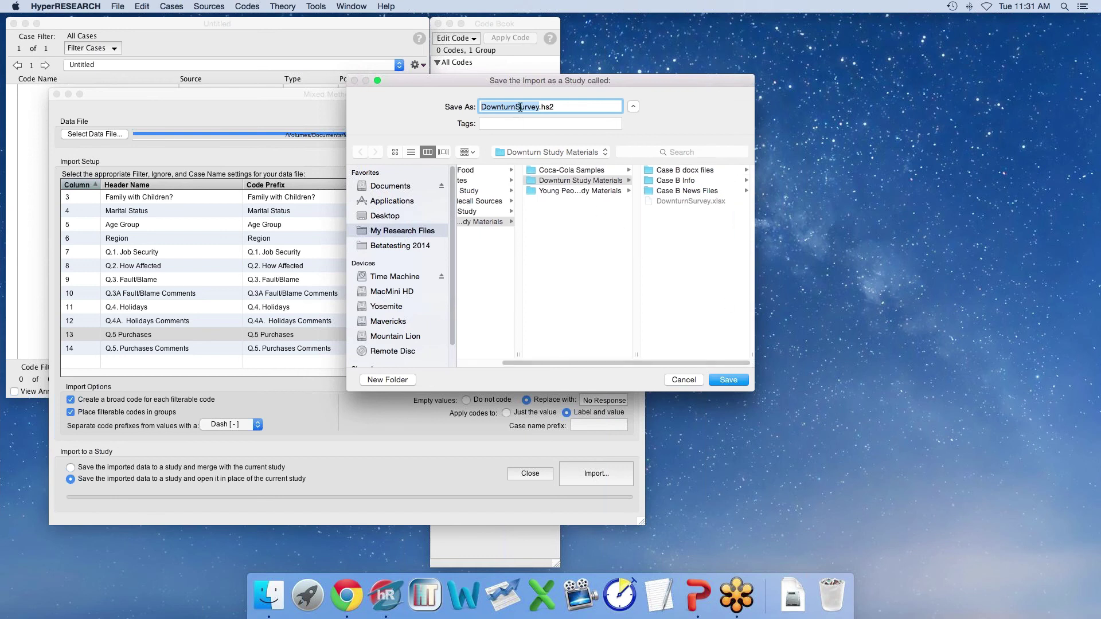
left_click(540, 107)
type("E")
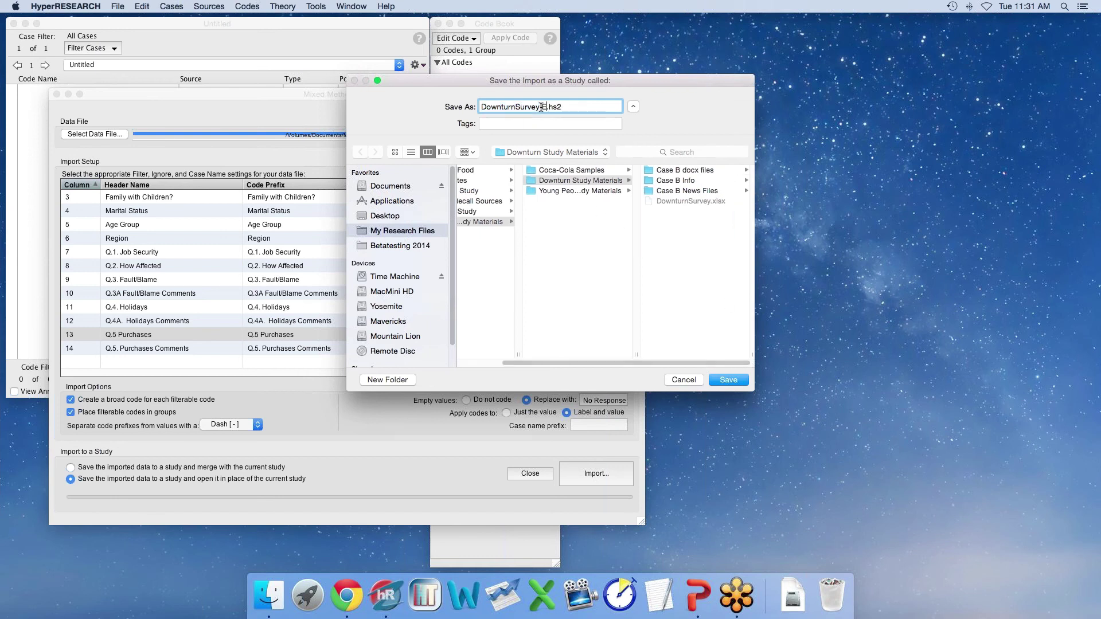
type("xamply")
left_click(540, 107)
left_click(571, 108)
key("BackSpace")
type("e Study")
left_click(728, 381)
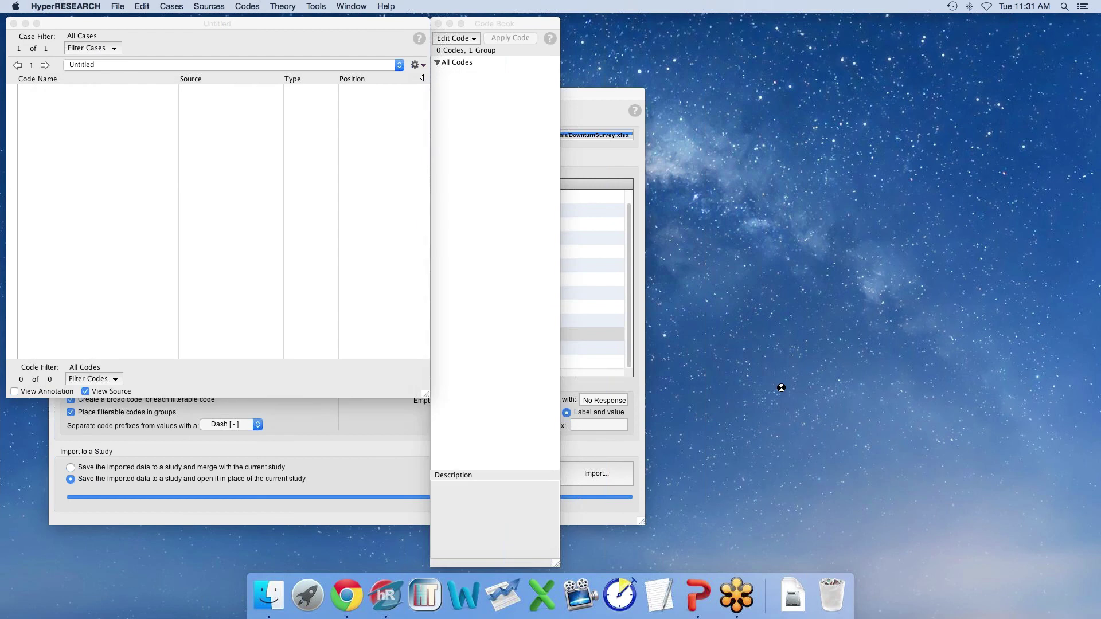
View the Q.3A Fault/Blame Comments passage in case RESP002's source text and switch to PowerPoint.
left_click(110, 66)
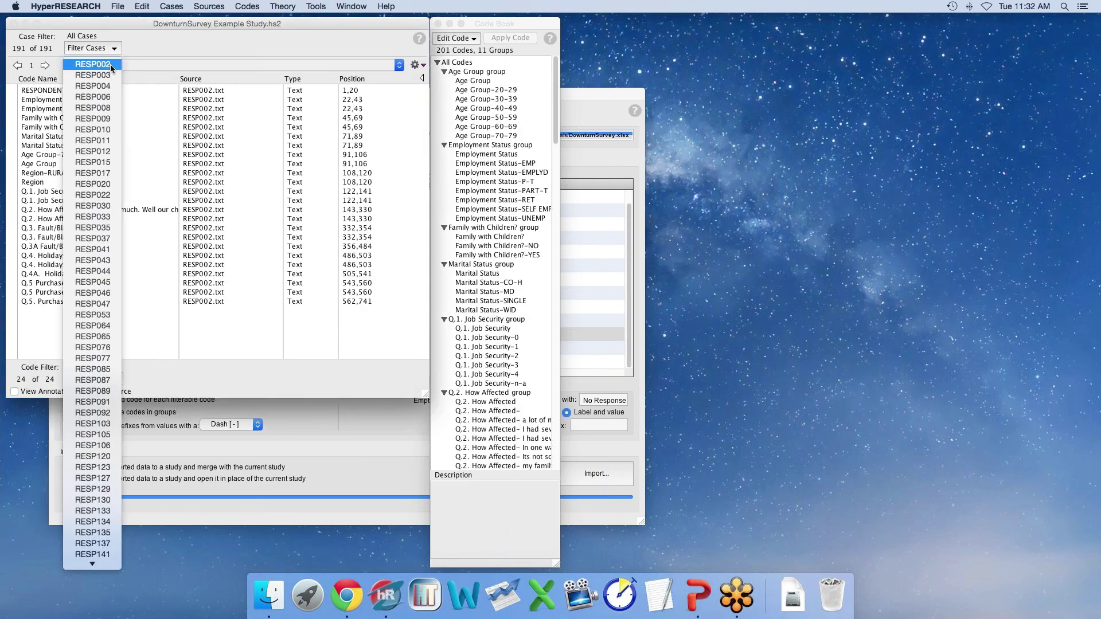
left_click(110, 65)
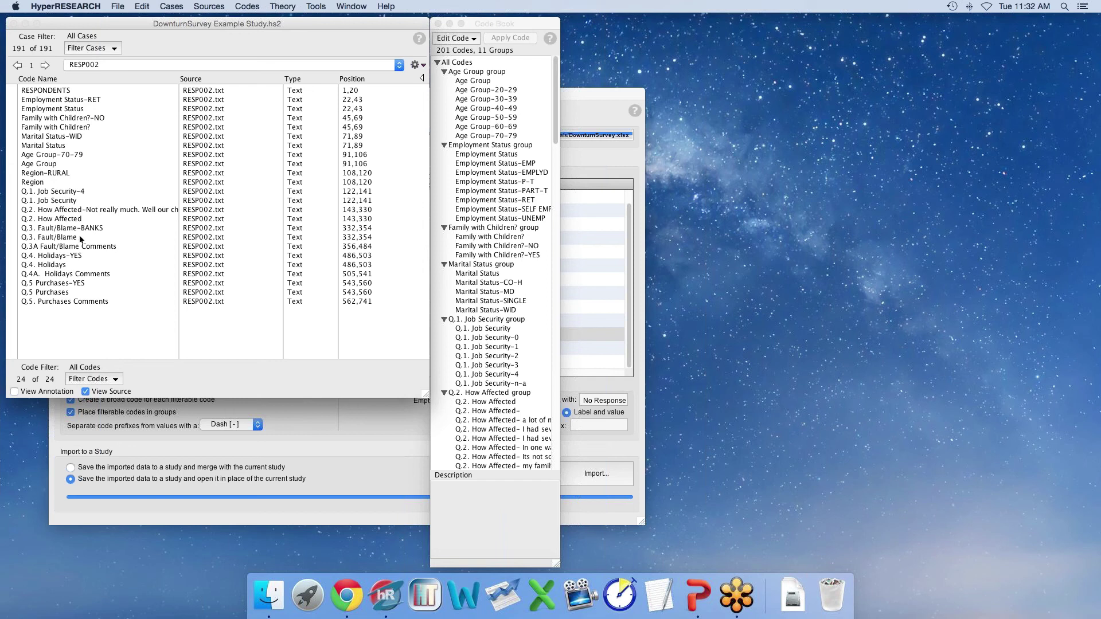
double_click(80, 246)
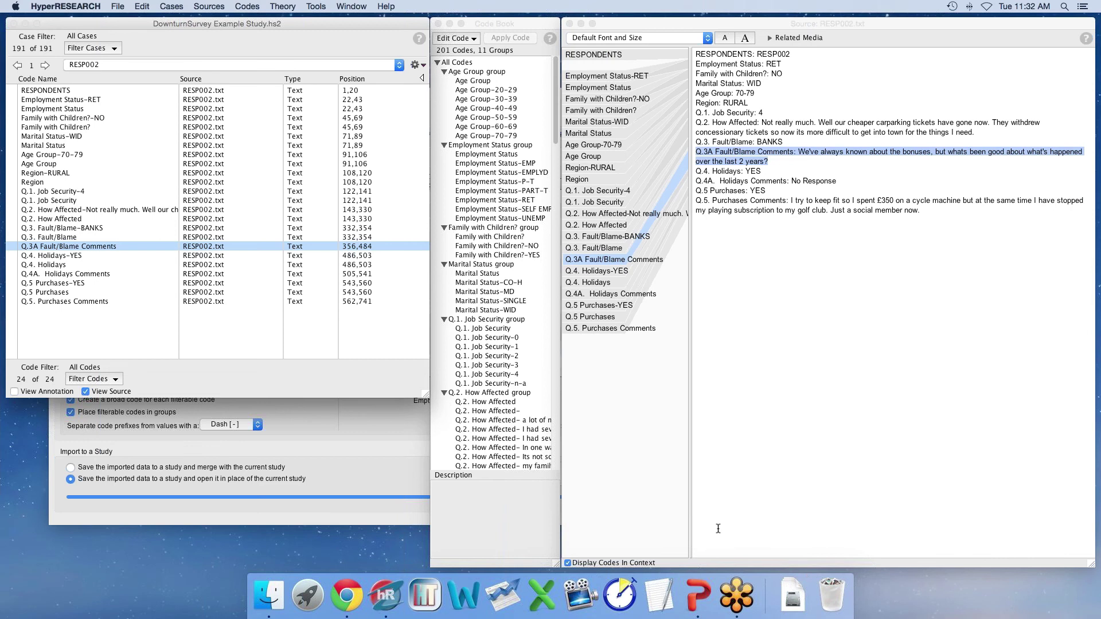
left_click(699, 602)
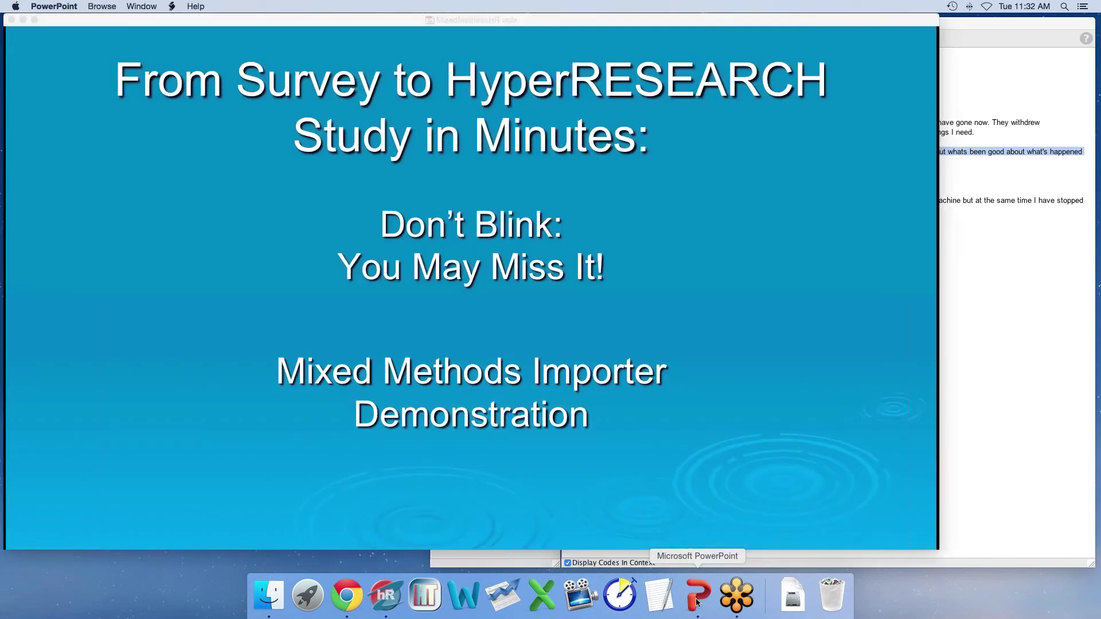
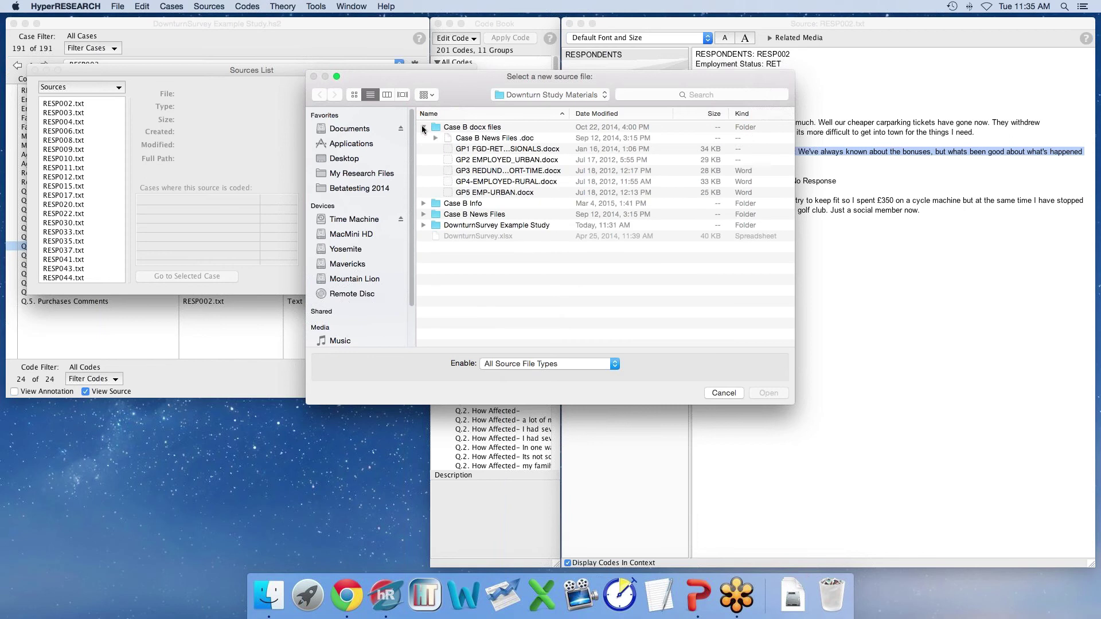
Add GP1 FGD-RETIRED PROFESSIONALS.docx to the HyperRESEARCH study's sources list and open it for viewing.
left_click(465, 150)
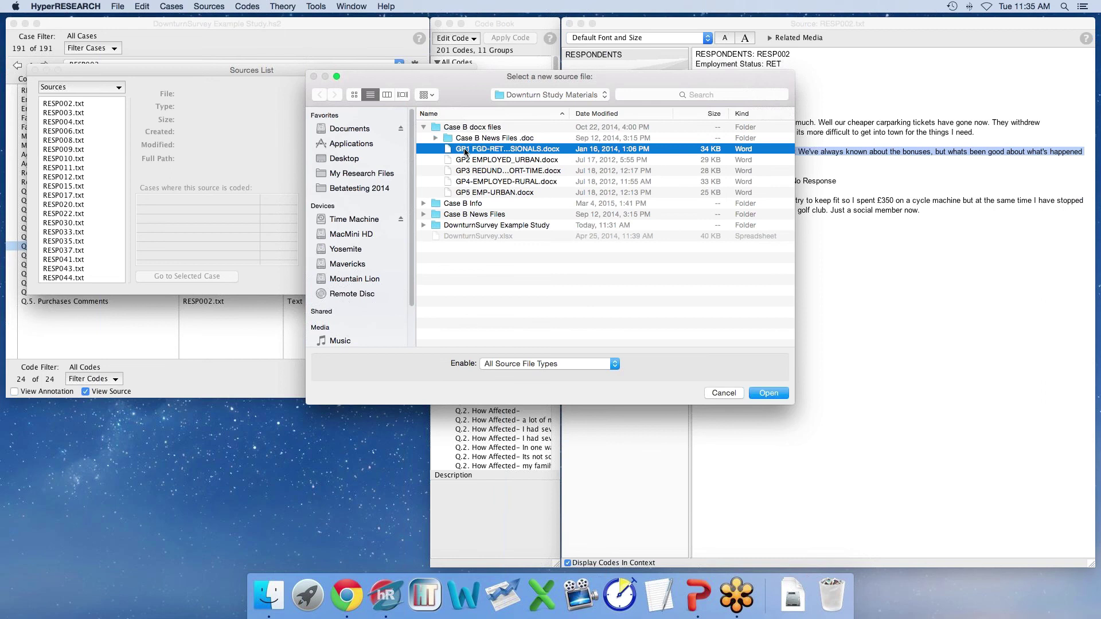
left_click(769, 394)
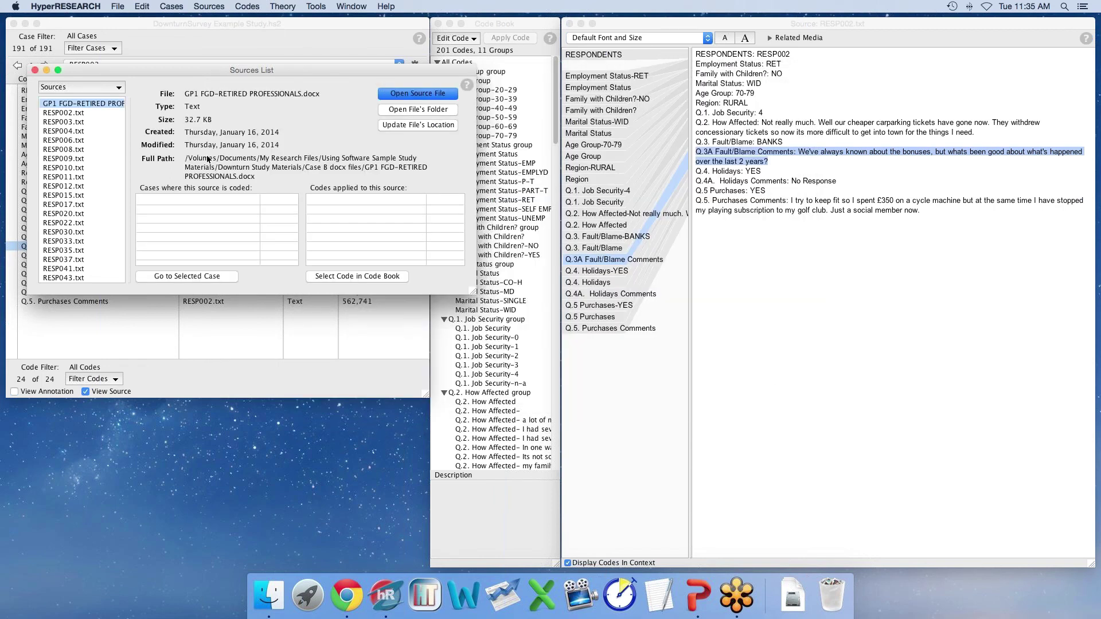
left_click(414, 95)
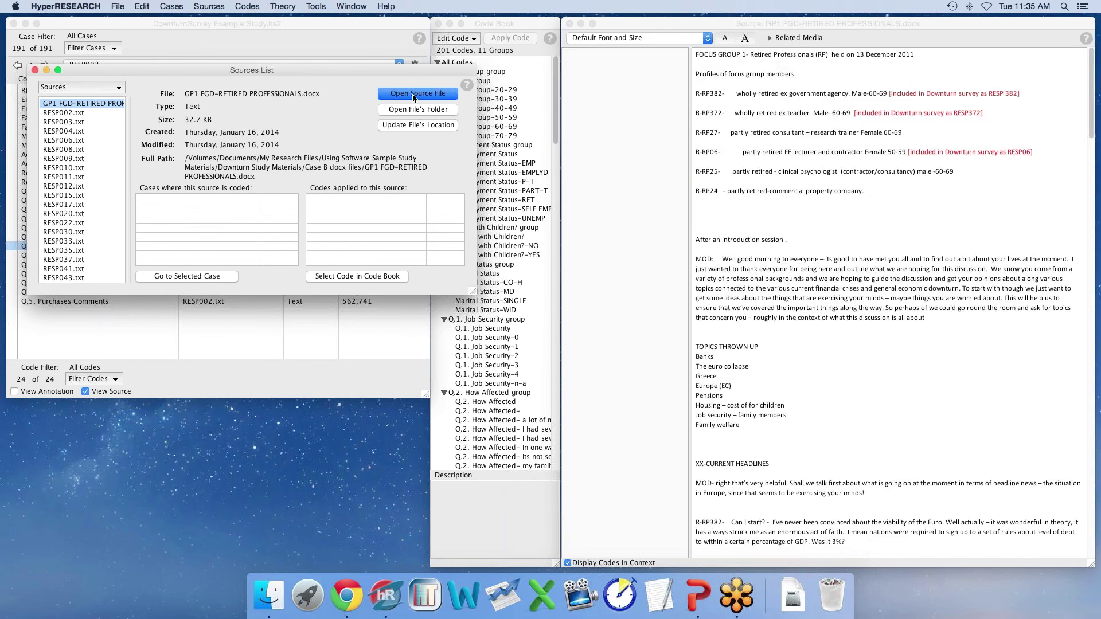
Move the Sources List clear of the study window and highlight the focus group title and the R-RP382 participant profile line.
left_click_drag(327, 70, 360, 346)
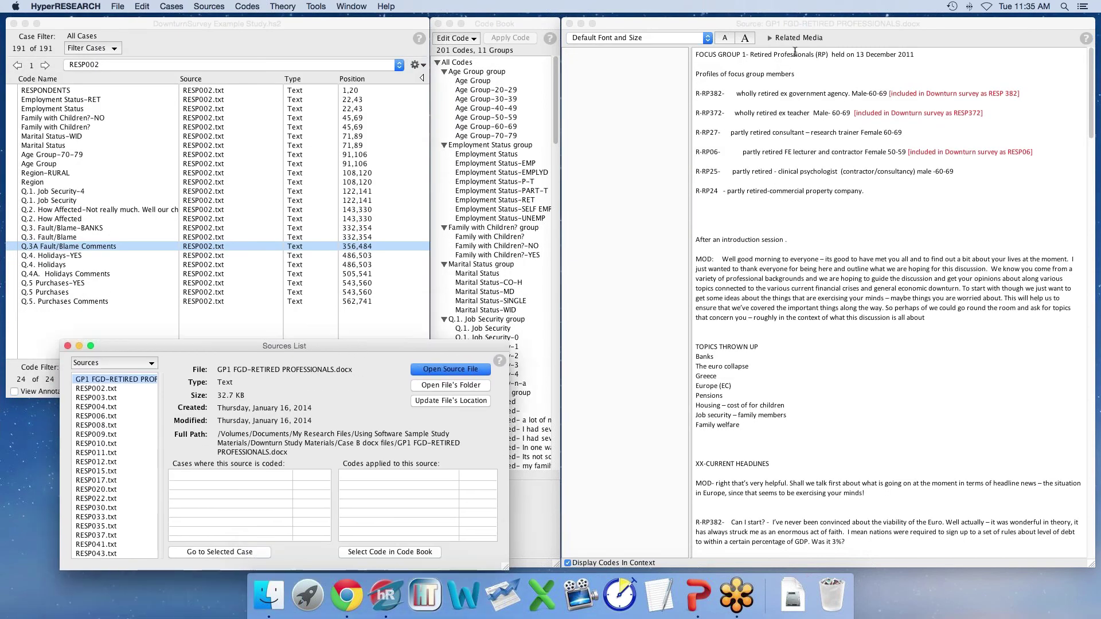
left_click(862, 33)
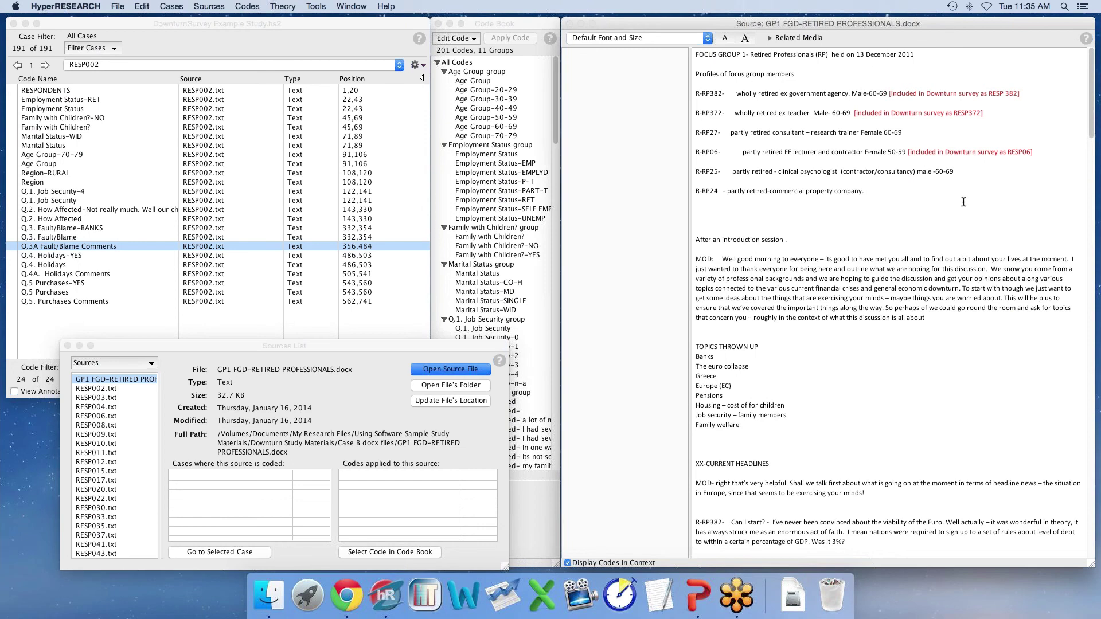
left_click_drag(1091, 90, 1091, 89)
left_click_drag(692, 55, 917, 56)
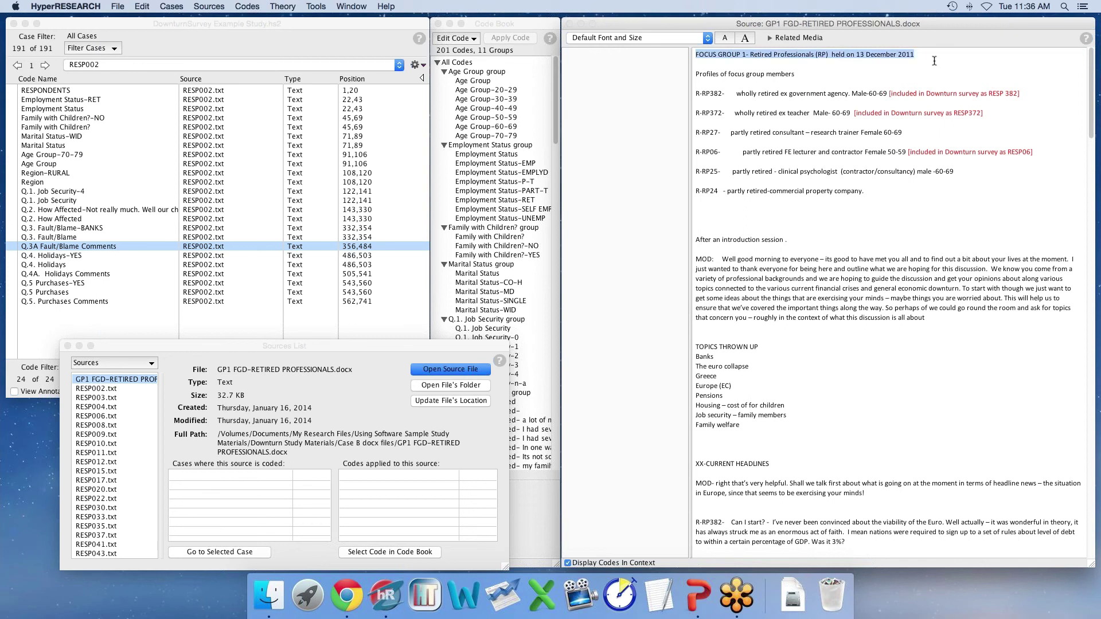
left_click(809, 59)
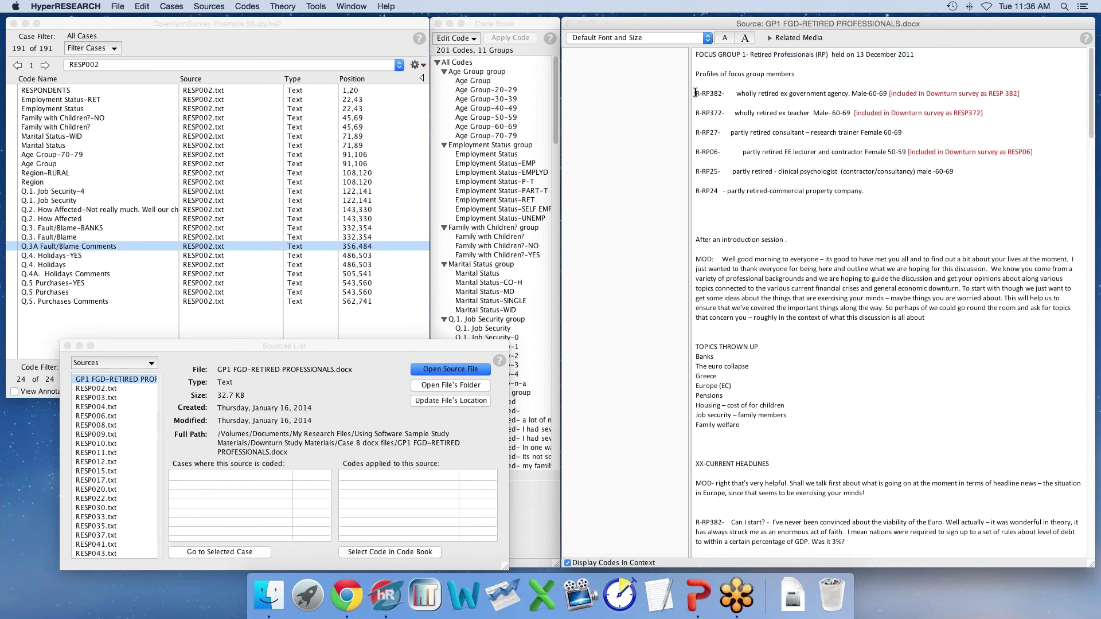
left_click_drag(696, 93, 1020, 94)
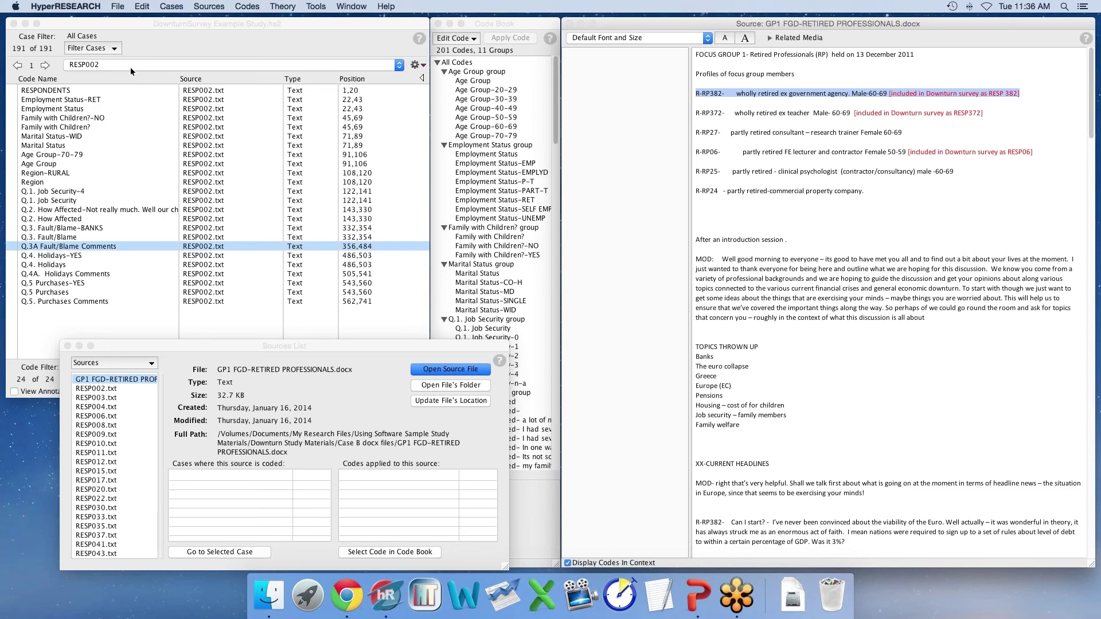
Go to case RESP006 in the study.
left_click(198, 42)
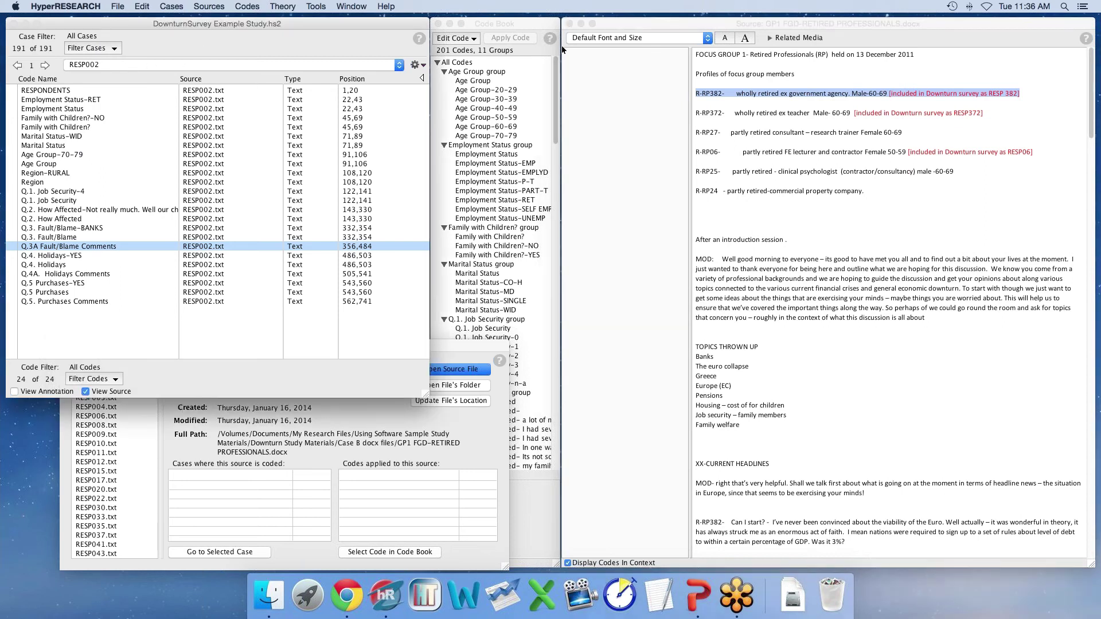
left_click(240, 6)
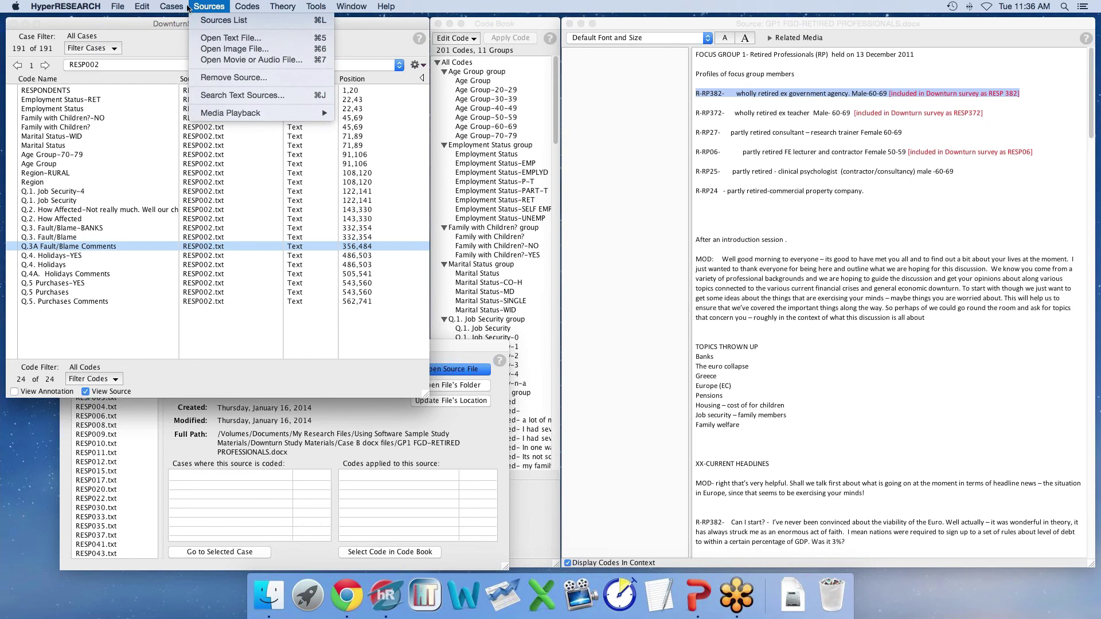
left_click(173, 22)
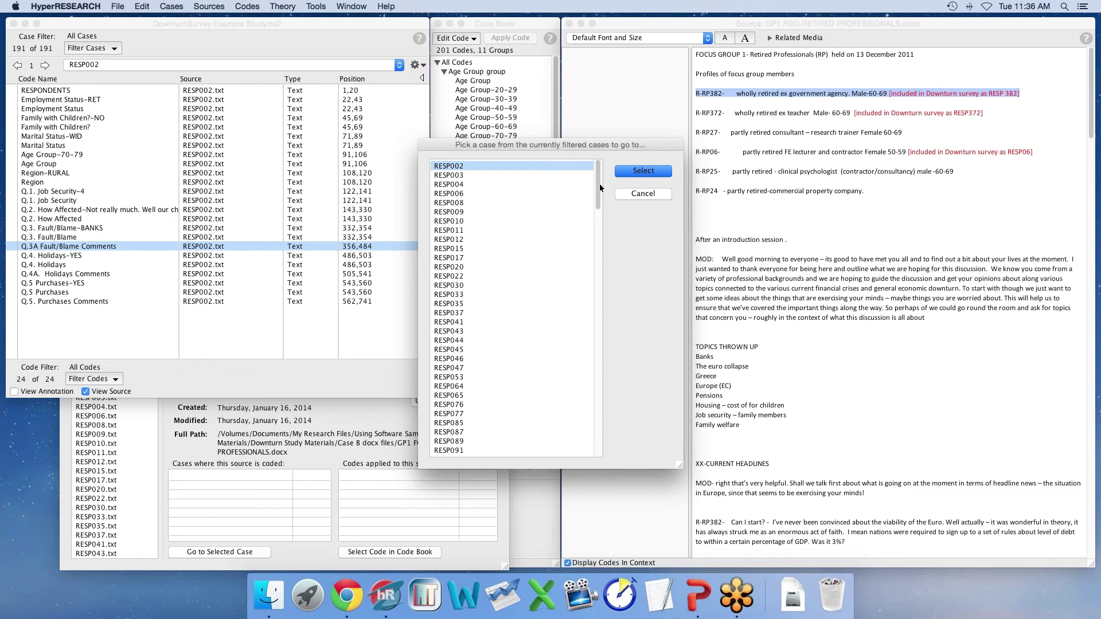
mouse_move(600, 184)
left_mouse_down()
mouse_move(603, 228)
mouse_move(602, 187)
left_mouse_up()
left_click(466, 187)
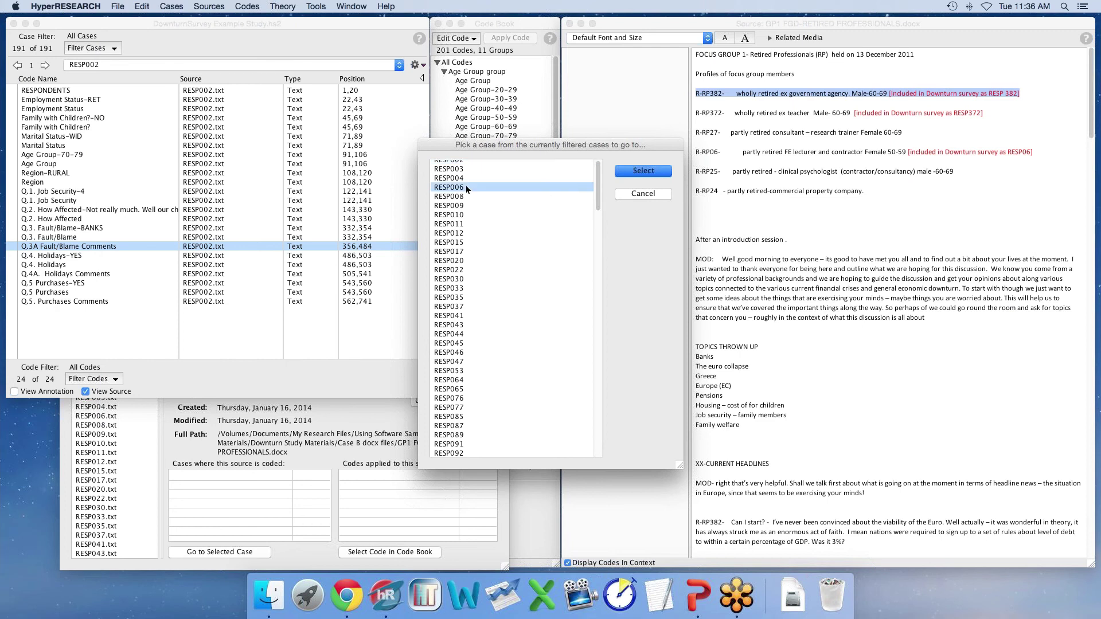
left_click(643, 171)
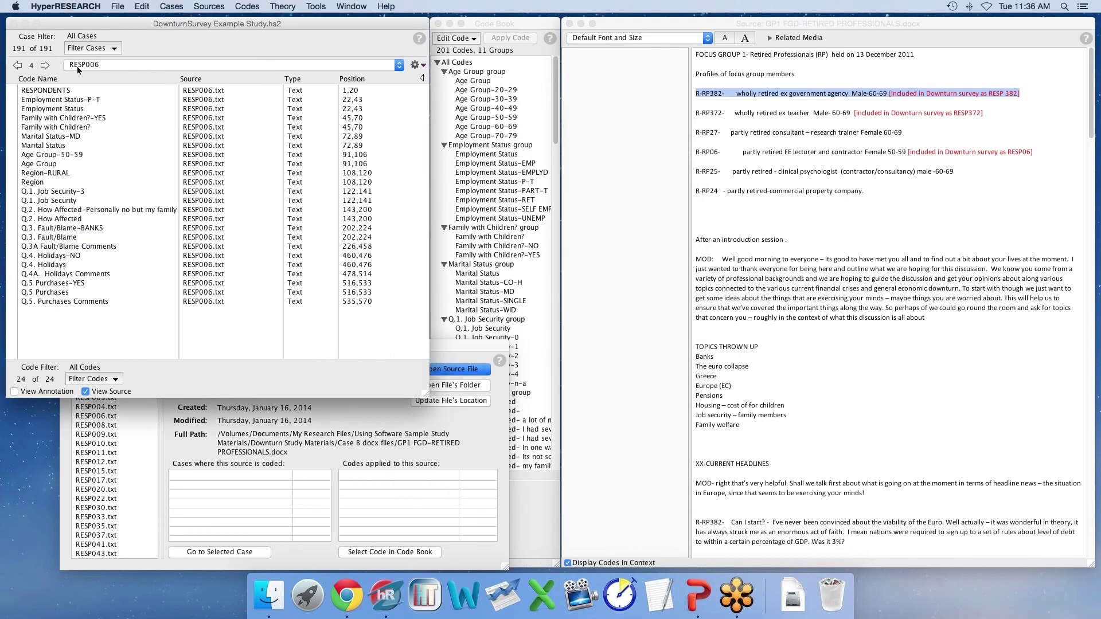
Highlight the R-RP06 participant label in the focus group document and slightly enlarge the study window.
left_click(722, 123)
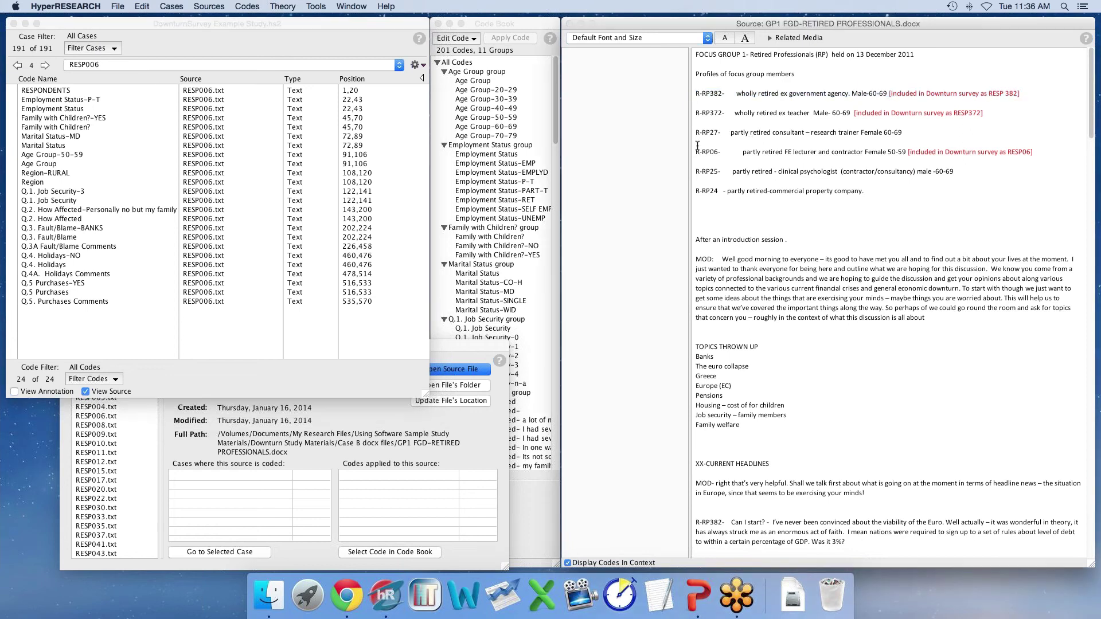
left_click_drag(695, 152, 722, 153)
left_click(97, 65)
left_click(96, 63)
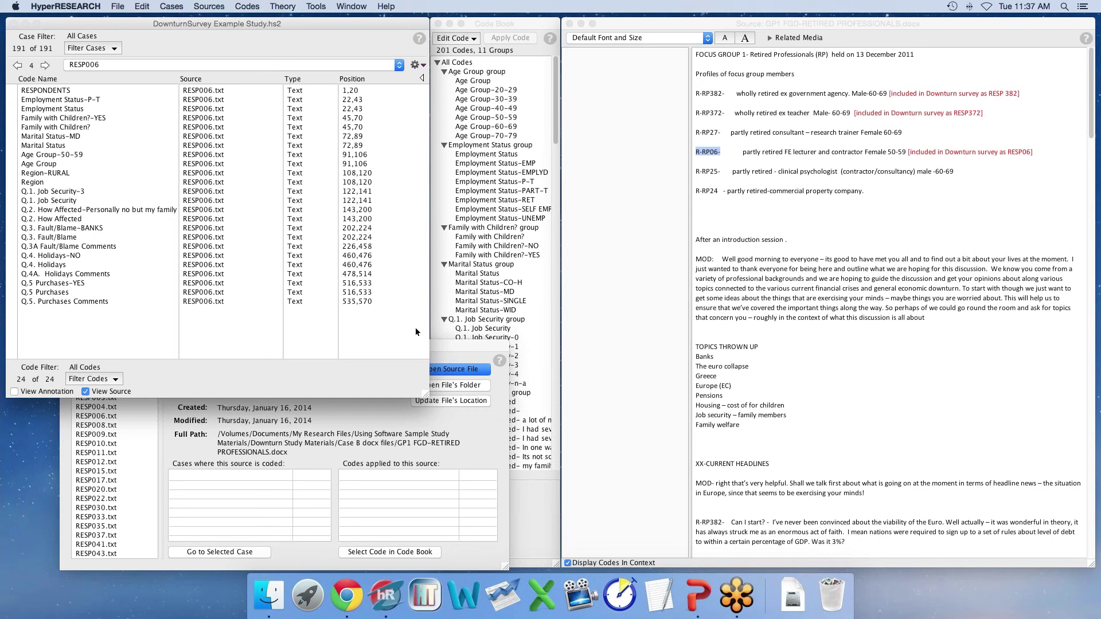
left_click_drag(425, 395, 440, 409)
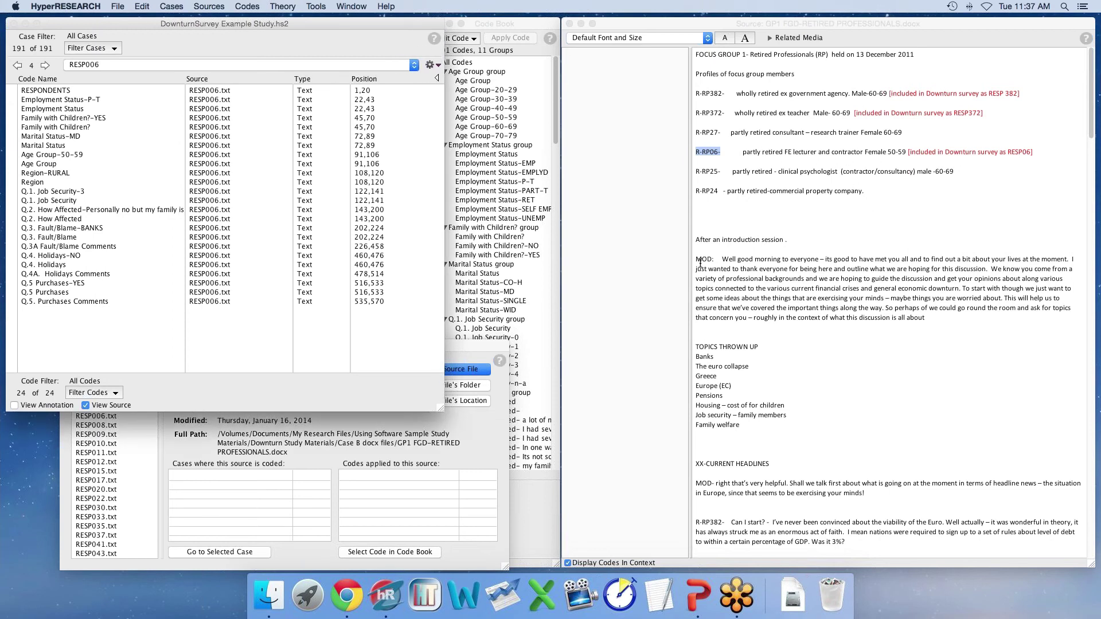
mouse_move(1092, 70)
left_mouse_down()
mouse_move(1093, 149)
mouse_move(1092, 76)
left_mouse_up()
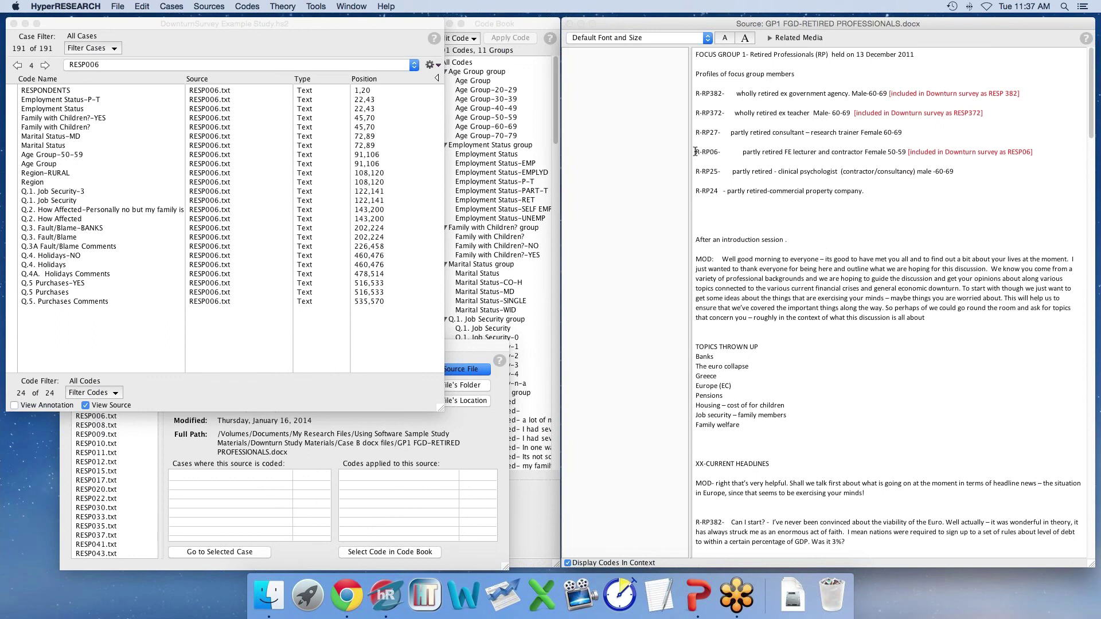
Search the focus group document for further occurrences of "R-RP06" and return to the participant profiles.
left_click_drag(695, 151, 716, 151)
key("super+c")
key("super+f")
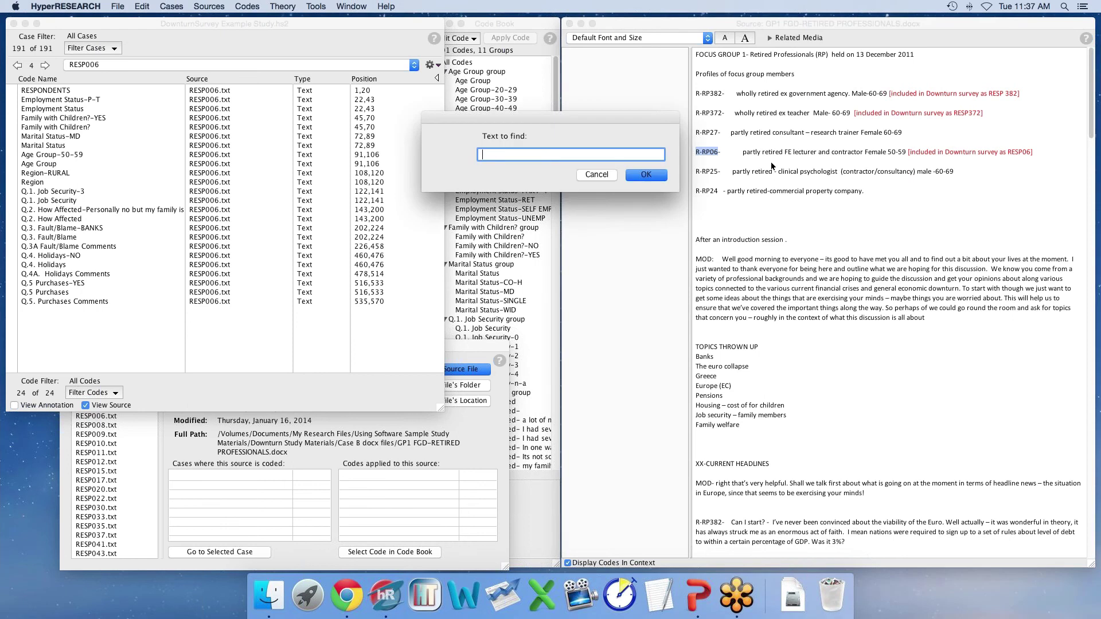
key("super+v")
left_click(646, 175)
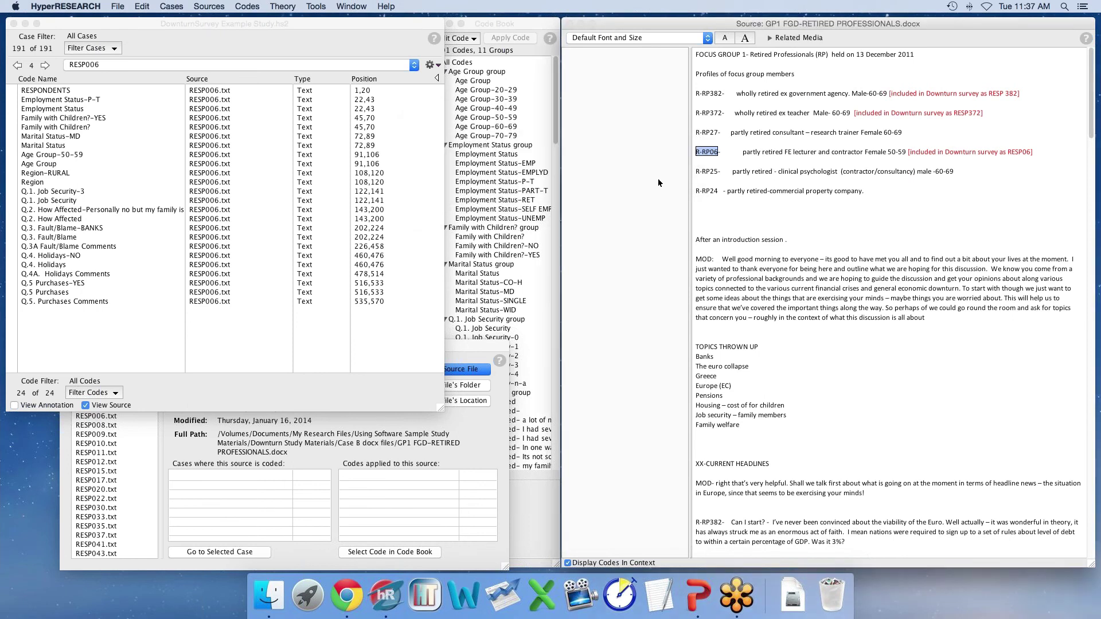
key("super+g")
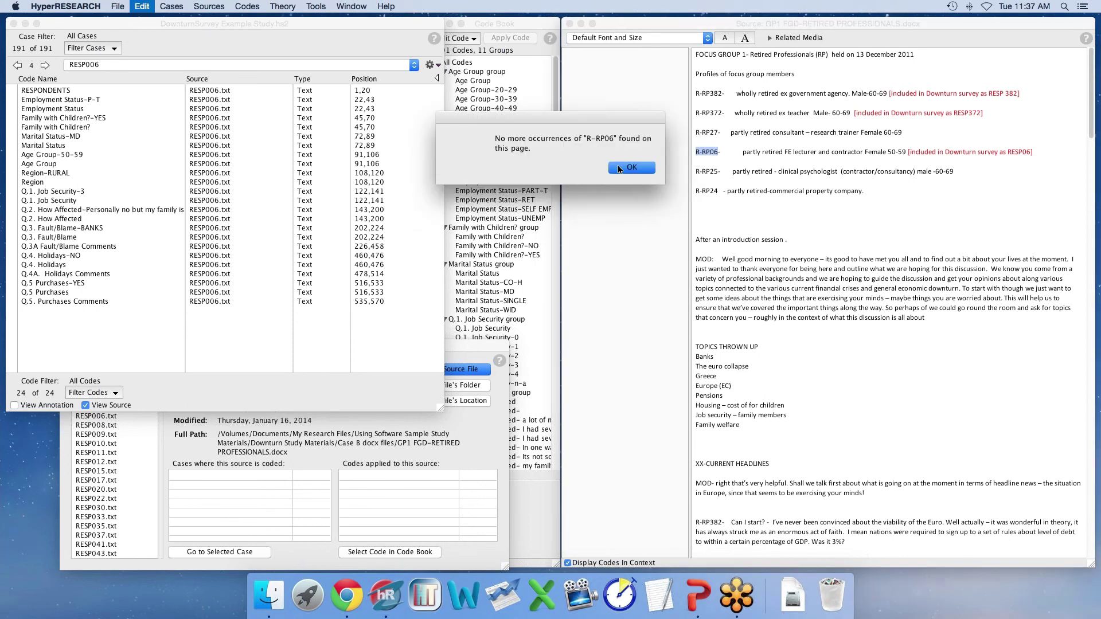
left_click(630, 167)
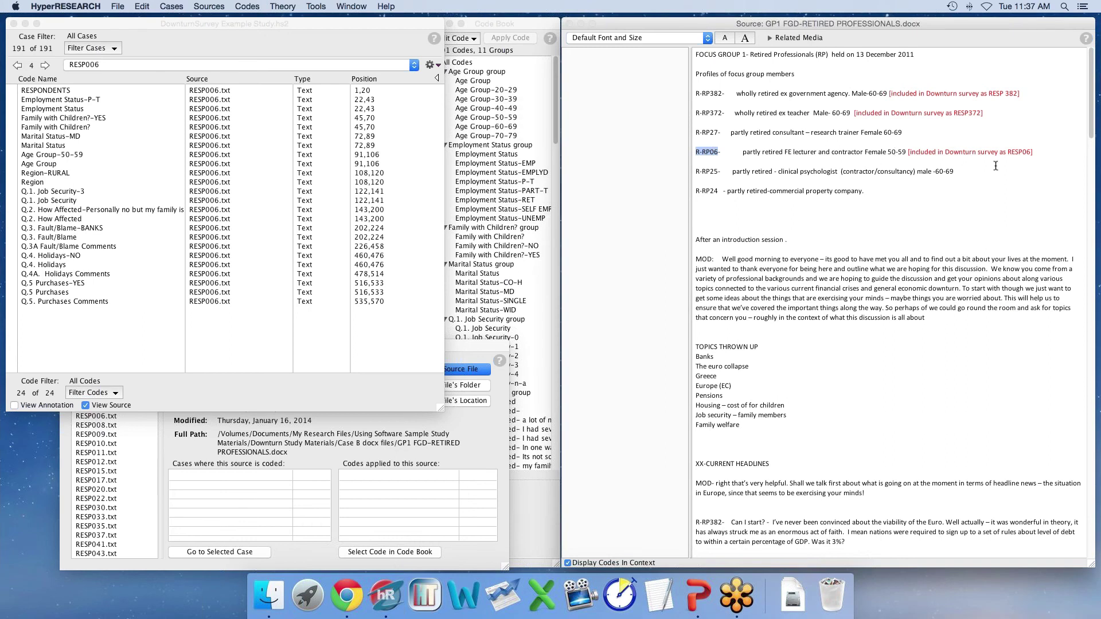
scroll(1092, 134, "down", 4)
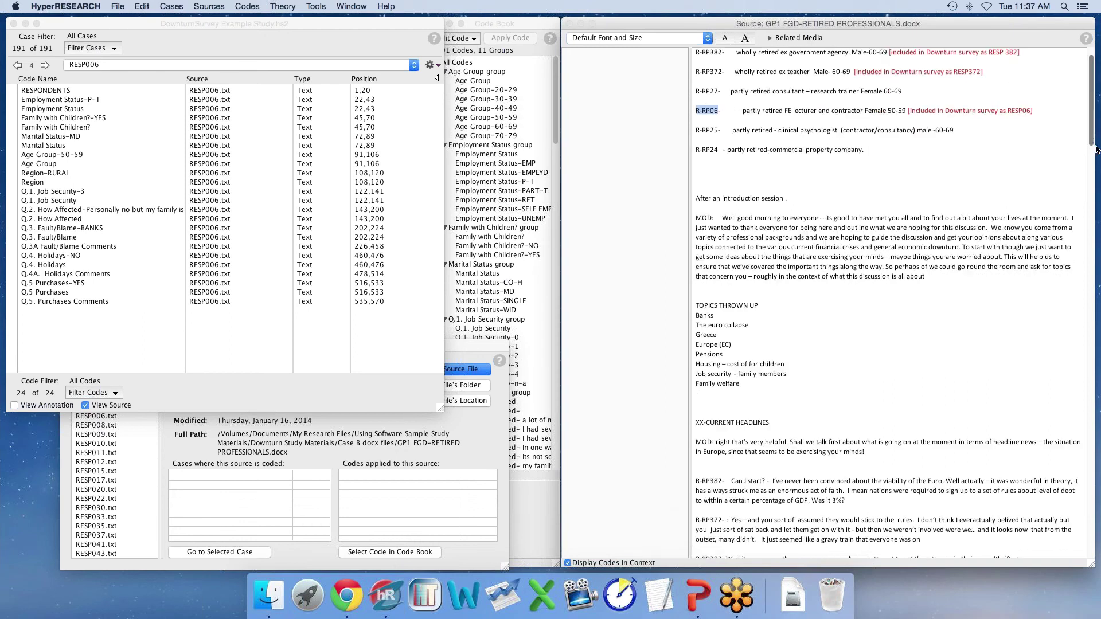
scroll(1097, 137, "up", 3)
left_click(803, 285)
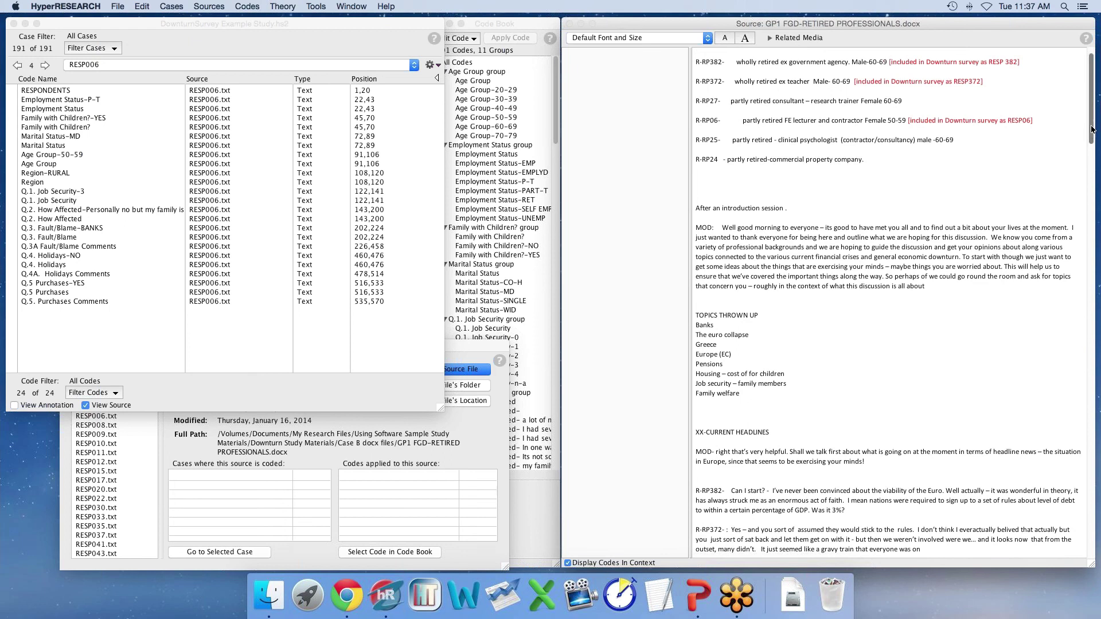
mouse_move(1094, 122)
left_mouse_down()
mouse_move(1099, 394)
mouse_move(1096, 108)
left_mouse_up()
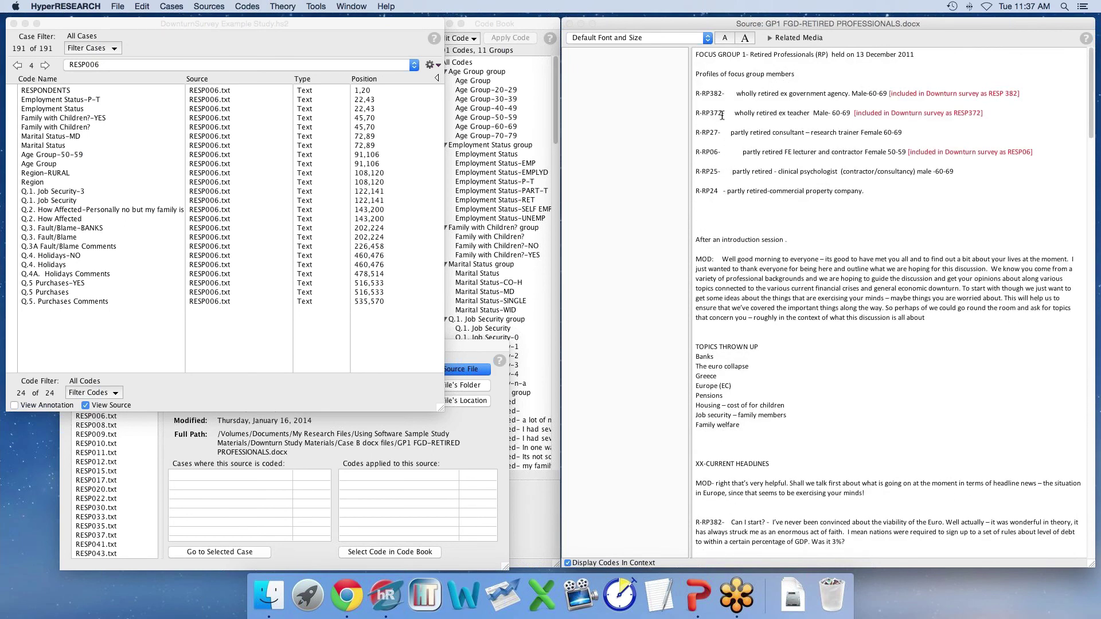
Copy the participant label R-RP372 from the focus group document and go to case RESP372.
left_click_drag(722, 112, 696, 114)
key("super+c")
left_click(171, 6)
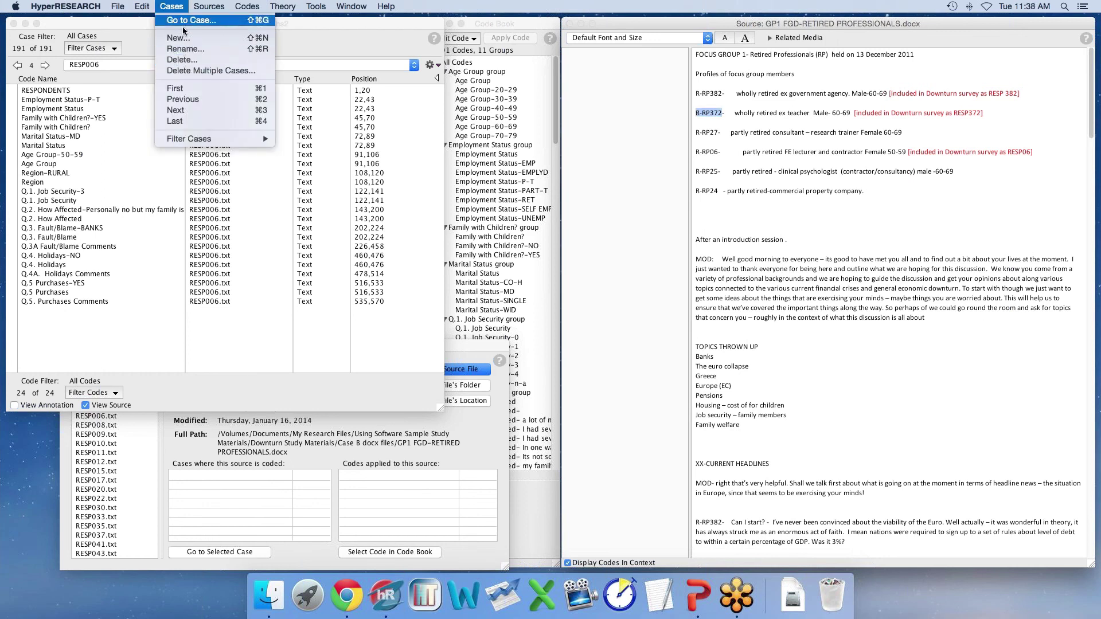
left_click(185, 21)
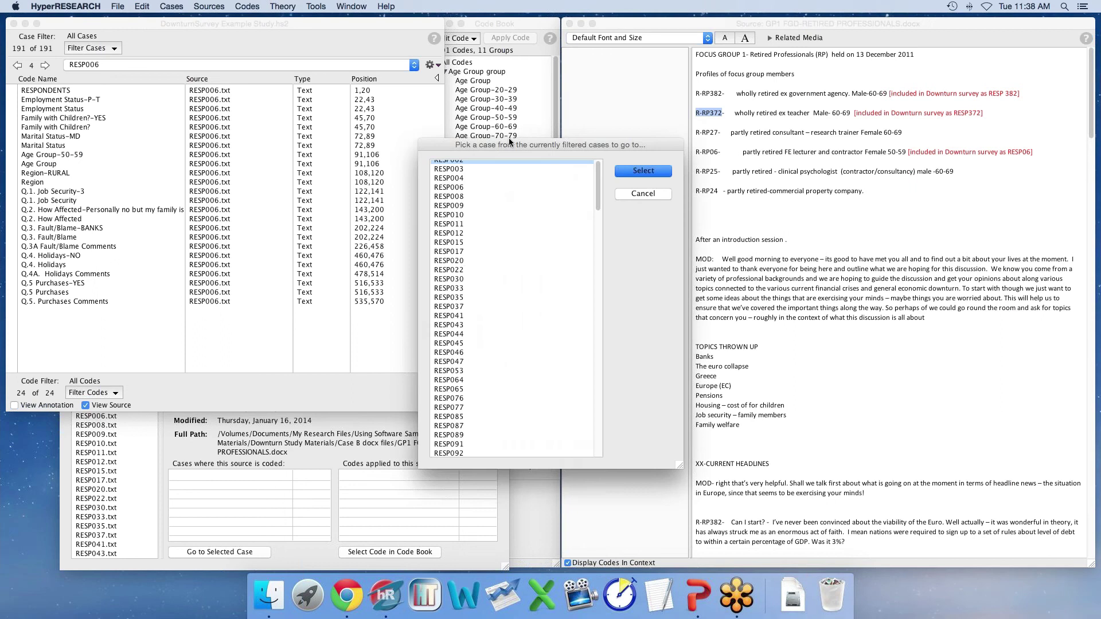
left_click_drag(603, 196, 602, 370)
left_click(450, 286)
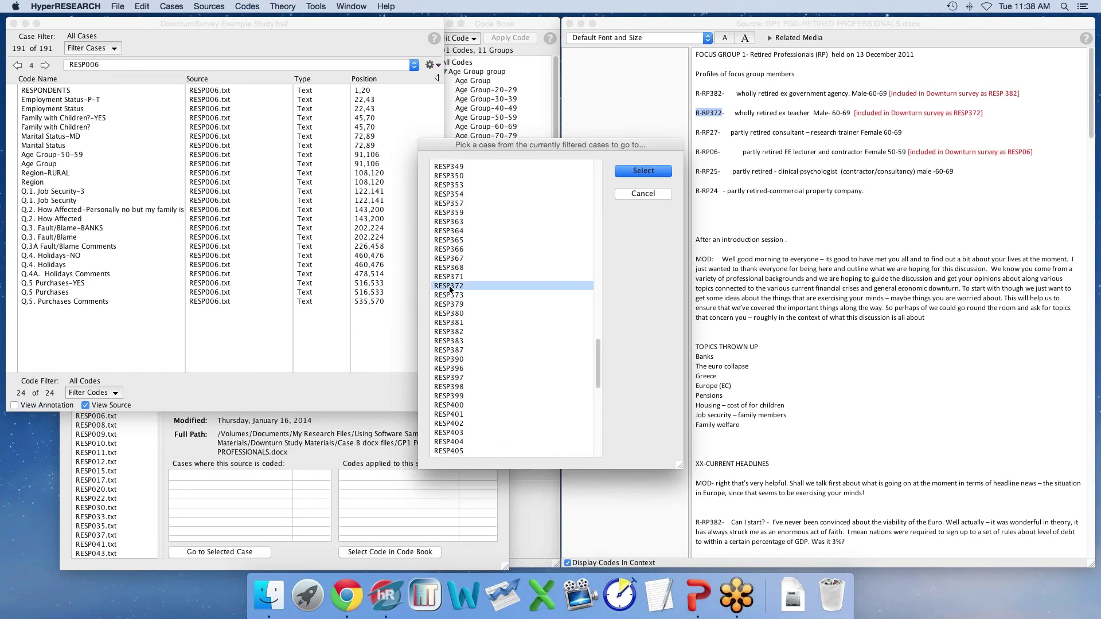
left_click(630, 171)
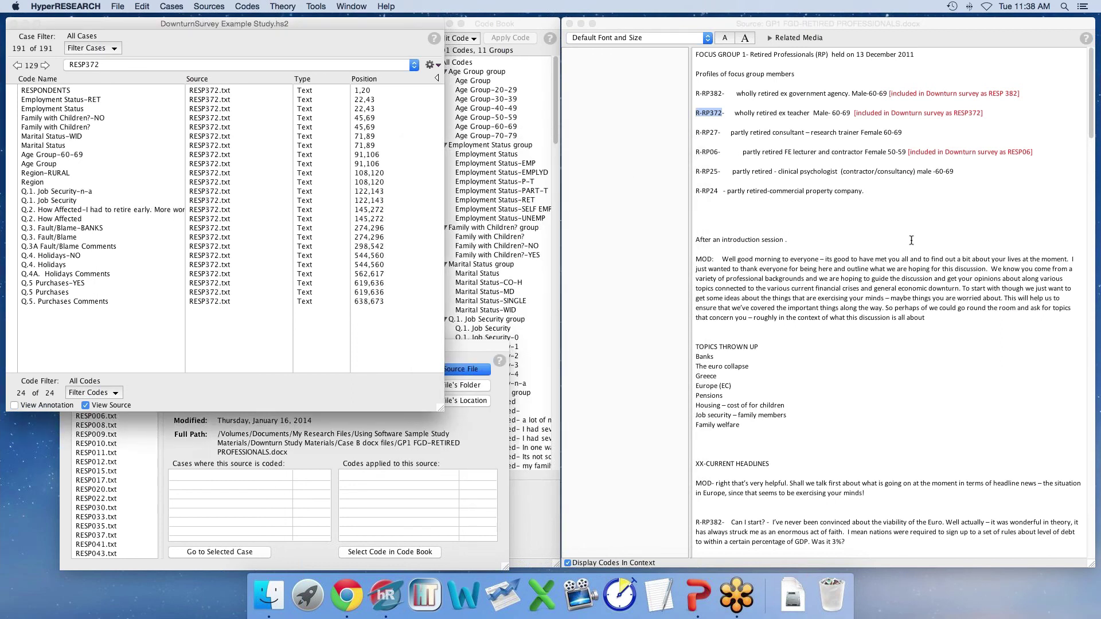
Find "R-RP372" in the focus group document and advance to that participant's first comment under Current Headlines.
left_click(880, 262)
key("super+f")
key("super+v")
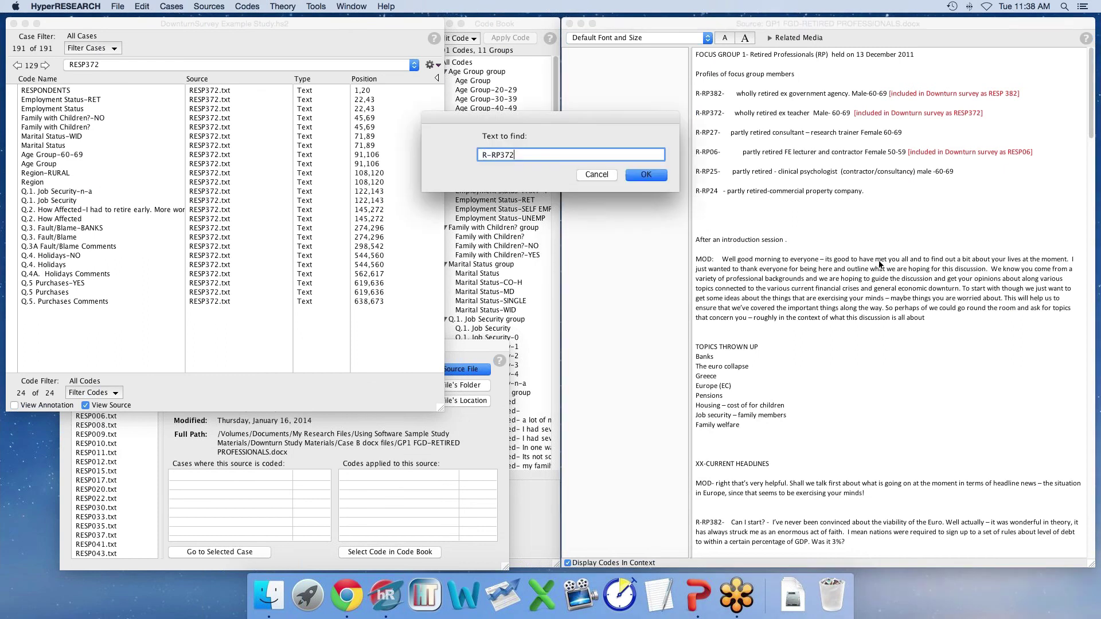
key("Return")
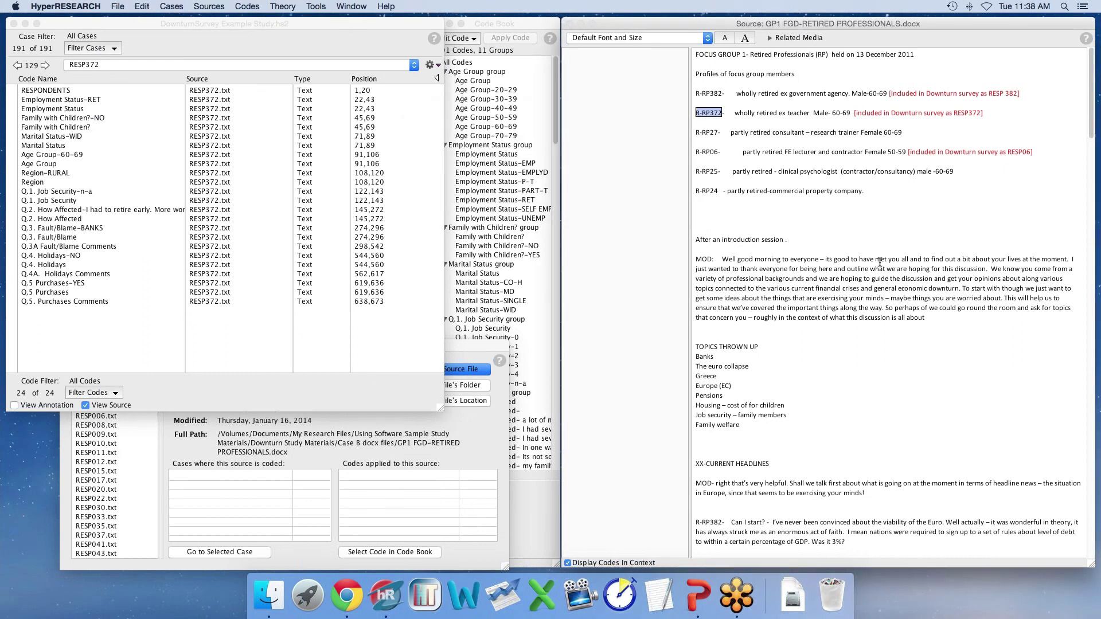
key("super+g")
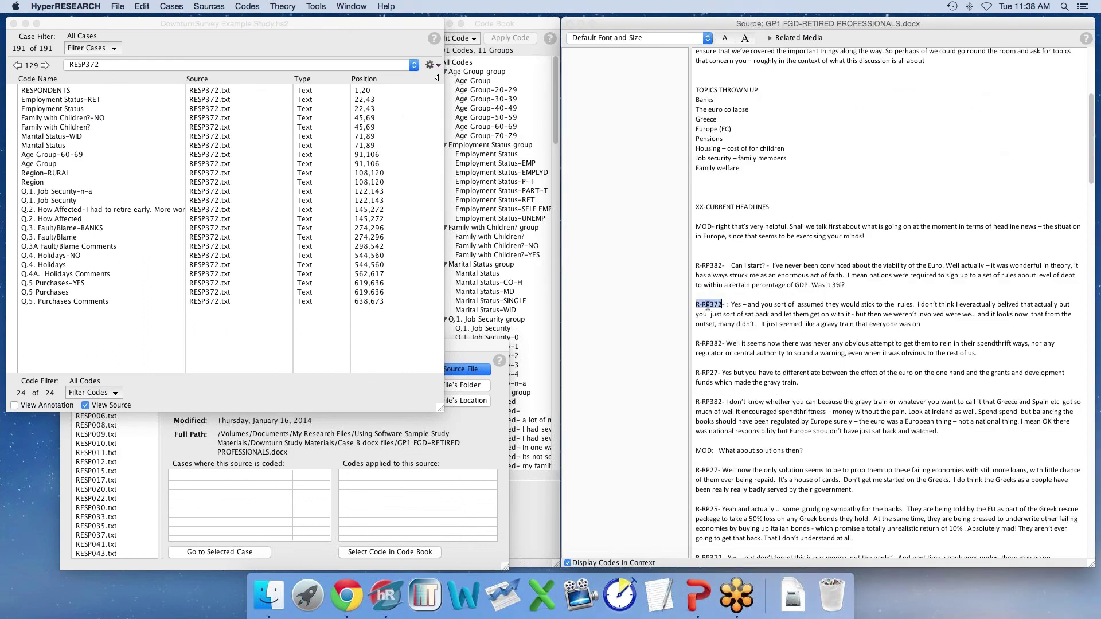
left_click(696, 306)
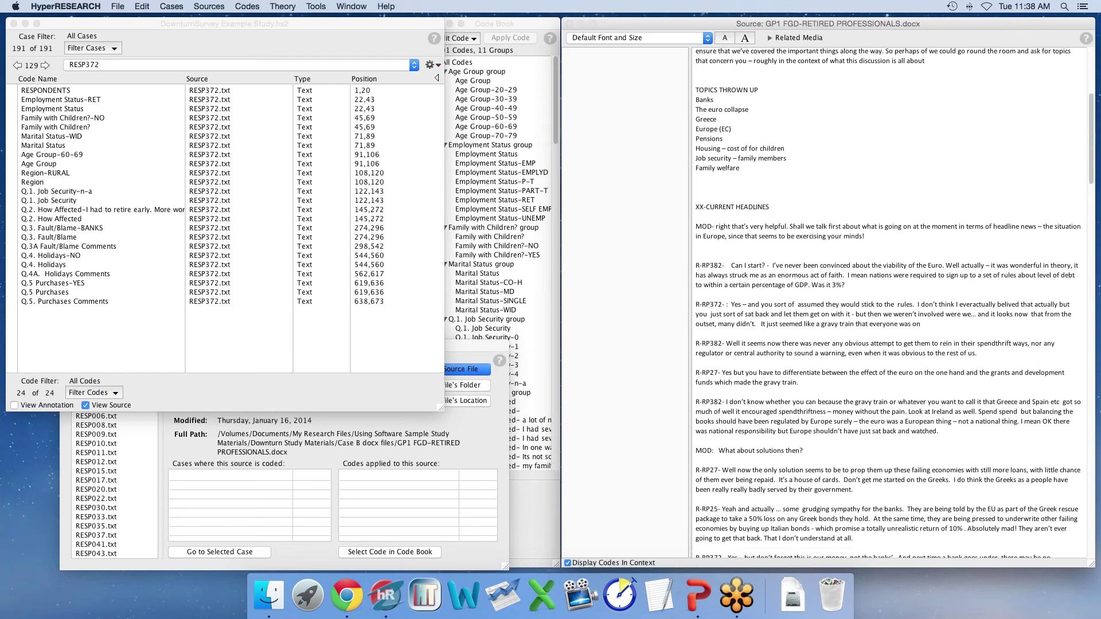
Select R-RP372's whole comment ending in "gravy train that everyone was on" and close the Sources List.
left_click(662, 22)
left_click_drag(695, 304, 1011, 322)
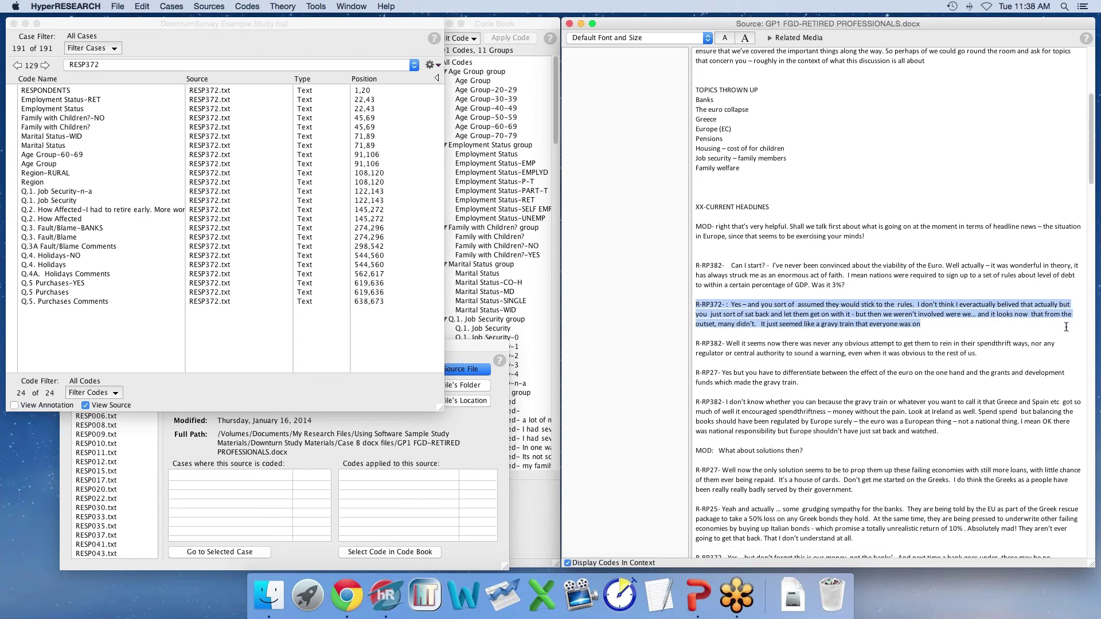
left_click(468, 346)
left_click(69, 345)
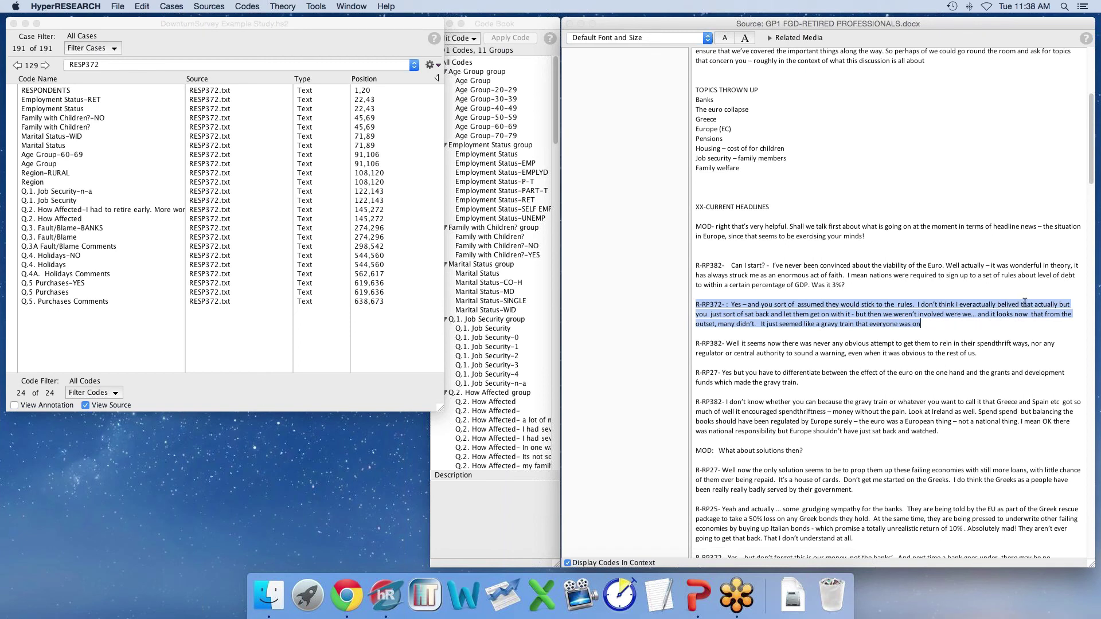
Create a new code named "It seemed like a gravy train" and apply it to the selected R-RP372 comment in case RESP372.
left_click(497, 24)
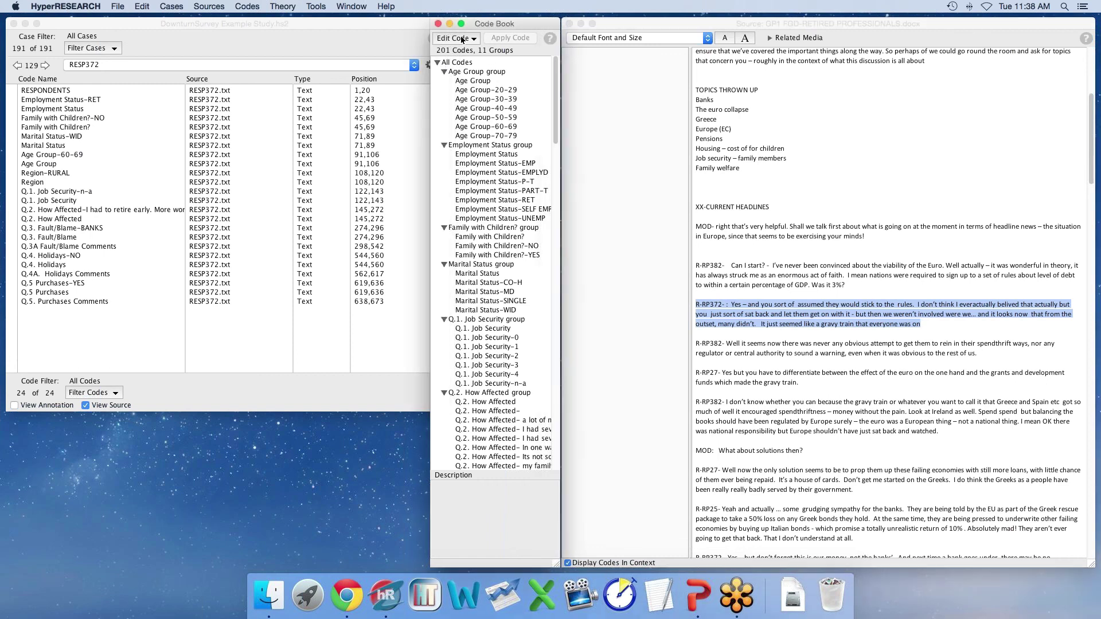
left_click(462, 38)
left_click(464, 50)
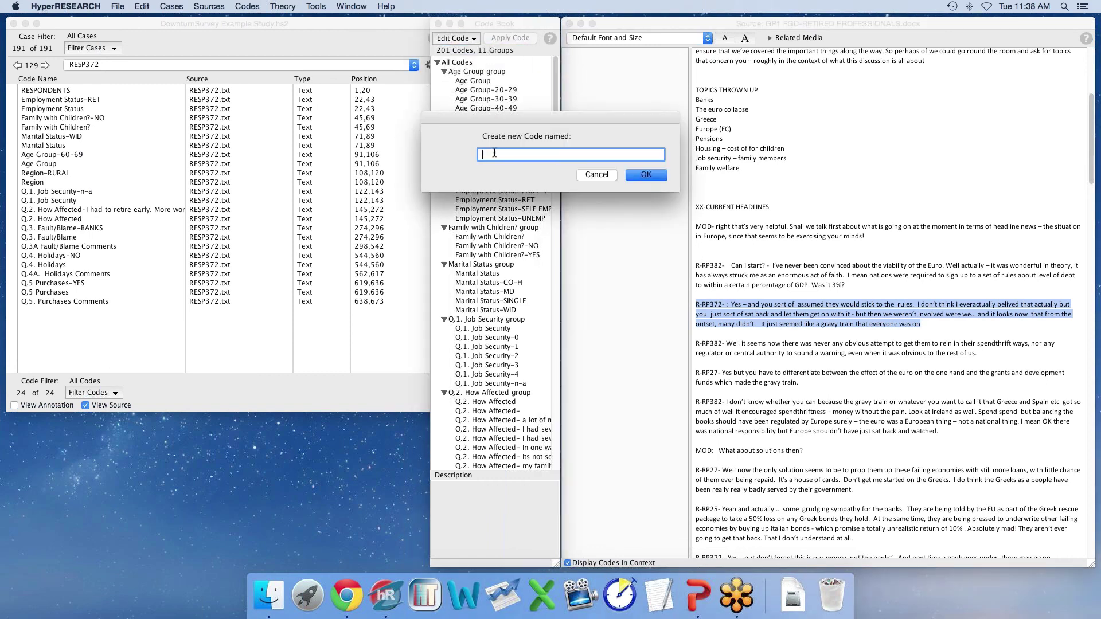
type("It seemed like a gravy train")
left_click(646, 175)
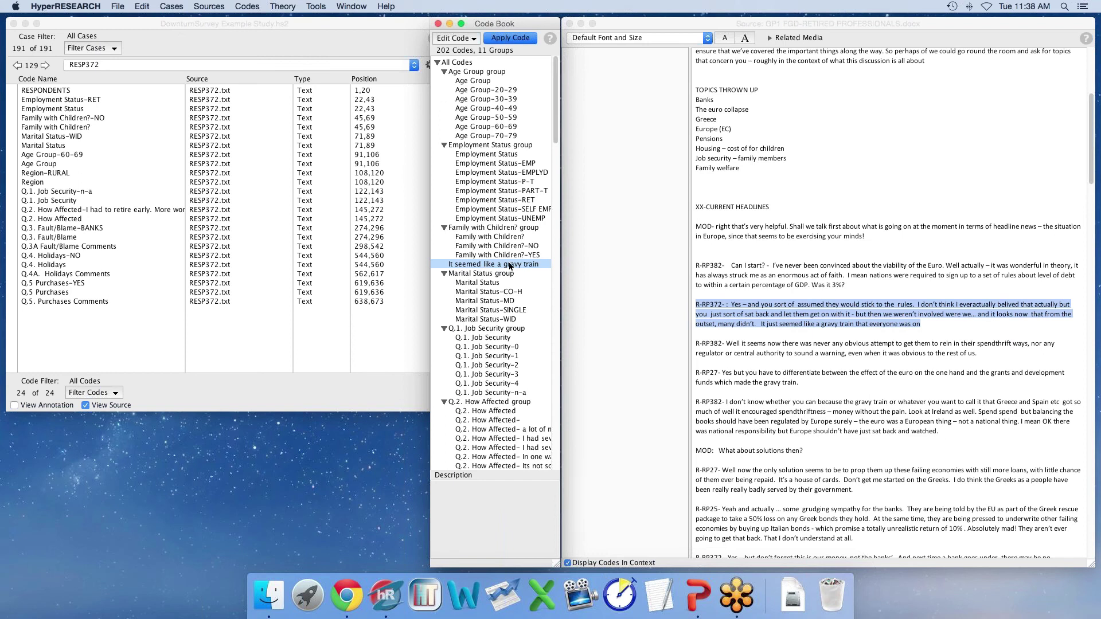
left_click(509, 39)
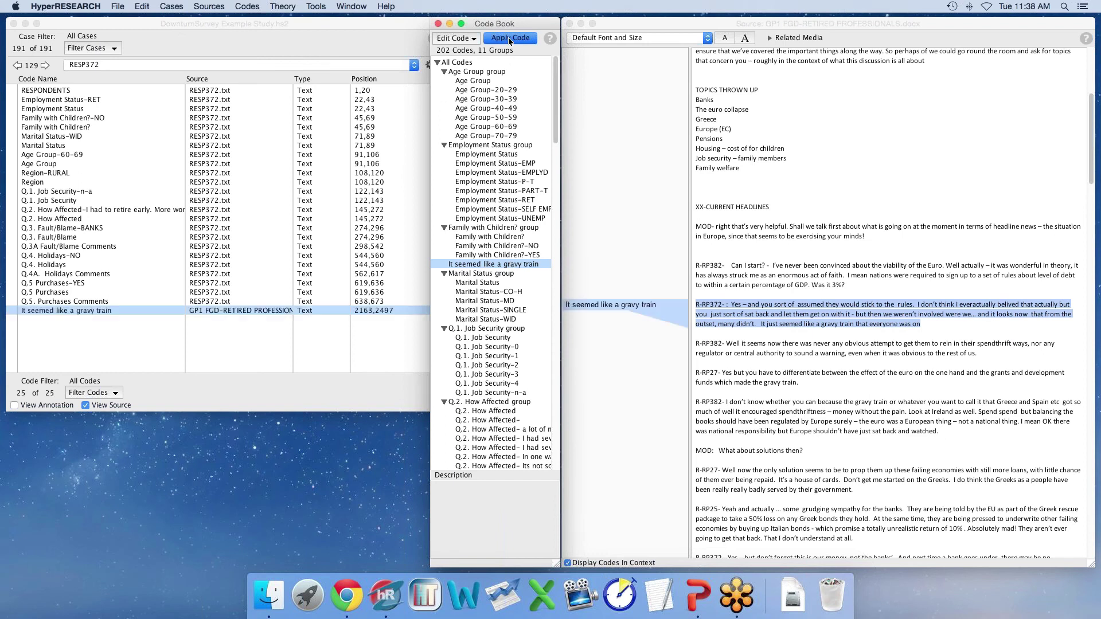
Quit HyperRESEARCH, saving the changes to the study file, and switch to the MixedMethodsHR.pptx presentation in PowerPoint.
left_click(52, 311)
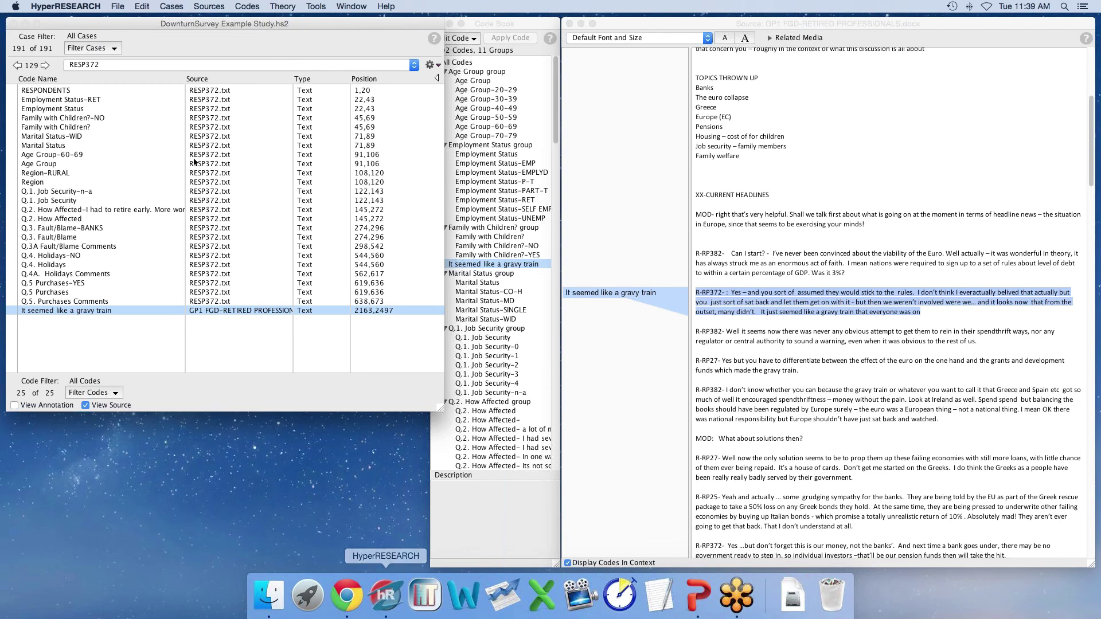
left_click(97, 6)
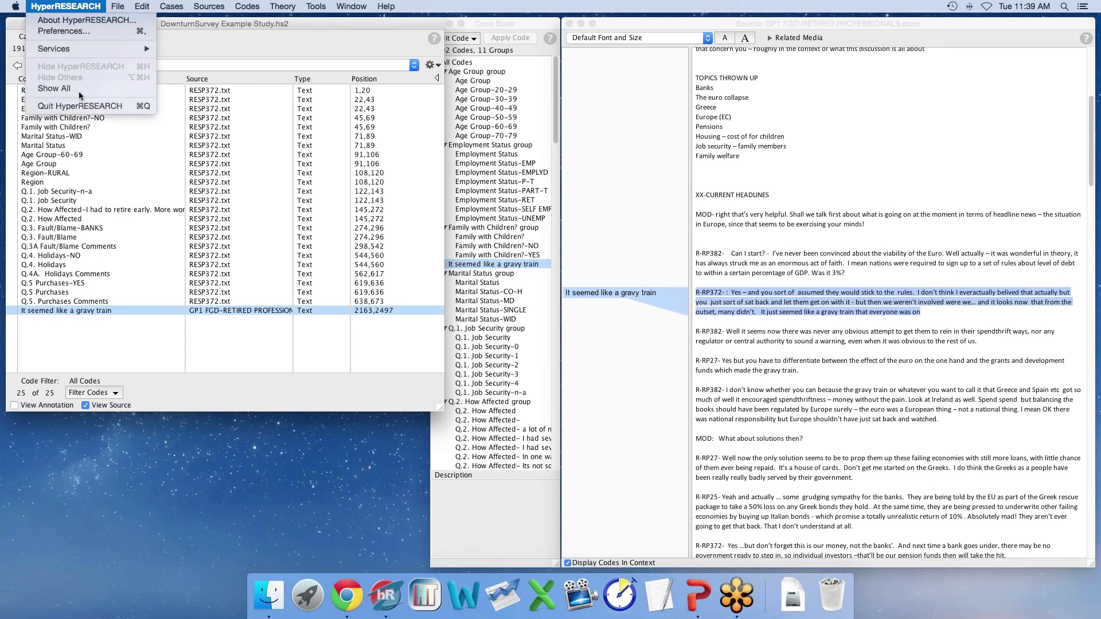
left_click(76, 31)
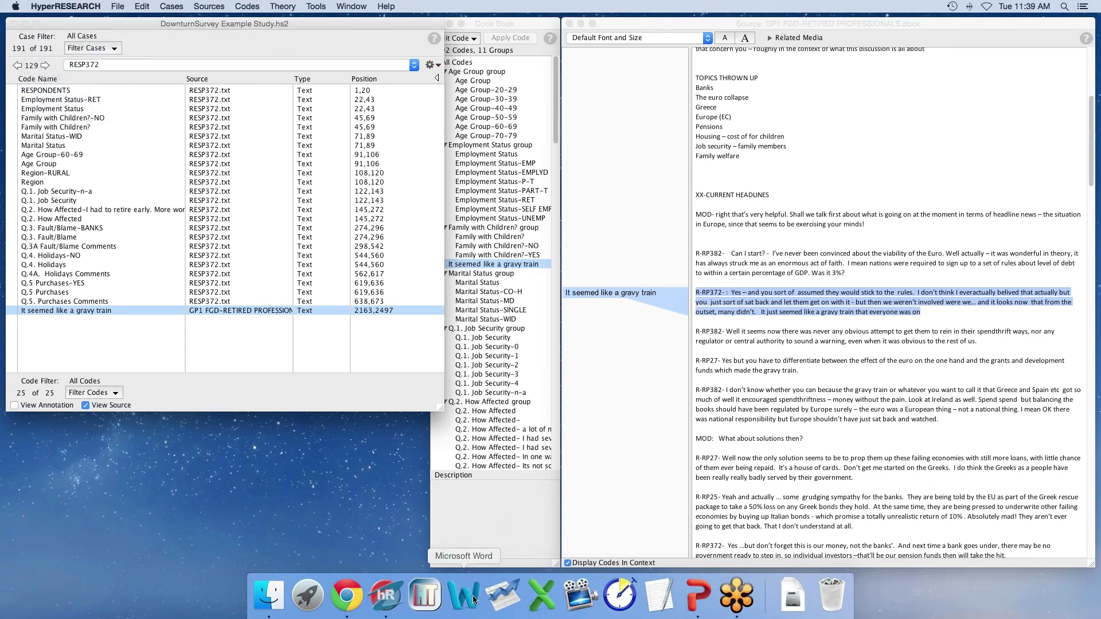
left_click(387, 596)
left_click(69, 6)
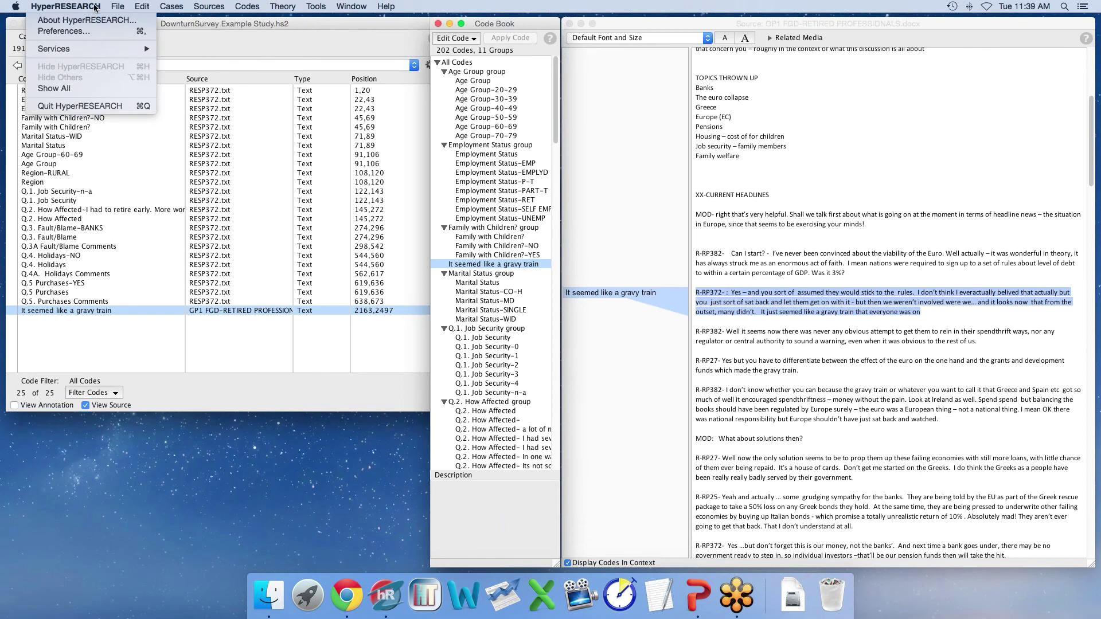
left_click(80, 4)
left_click(81, 5)
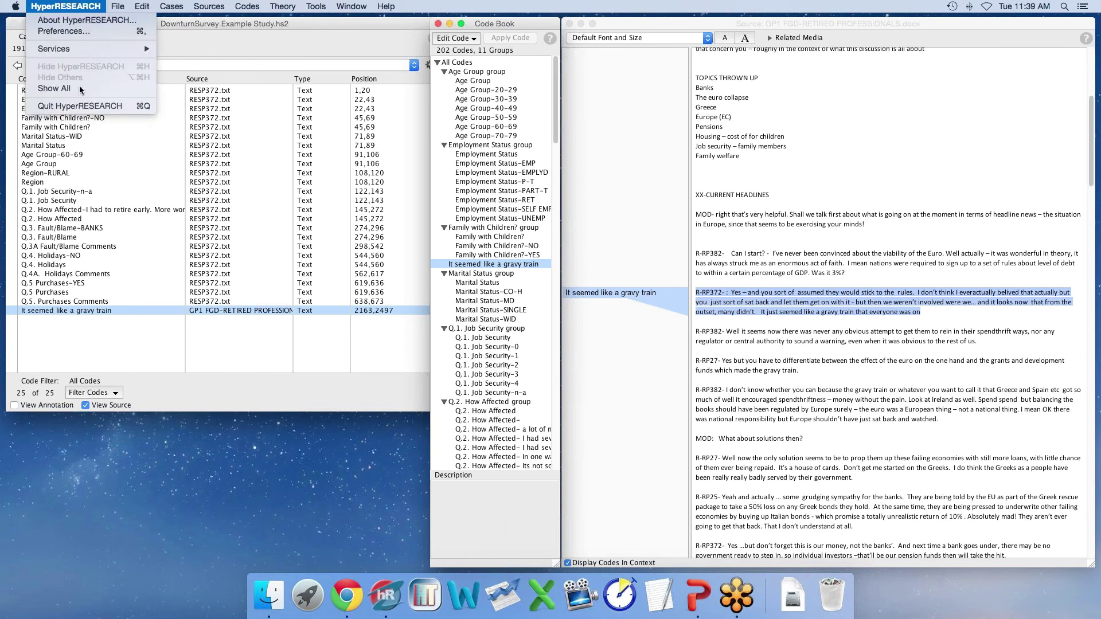
left_click(83, 111)
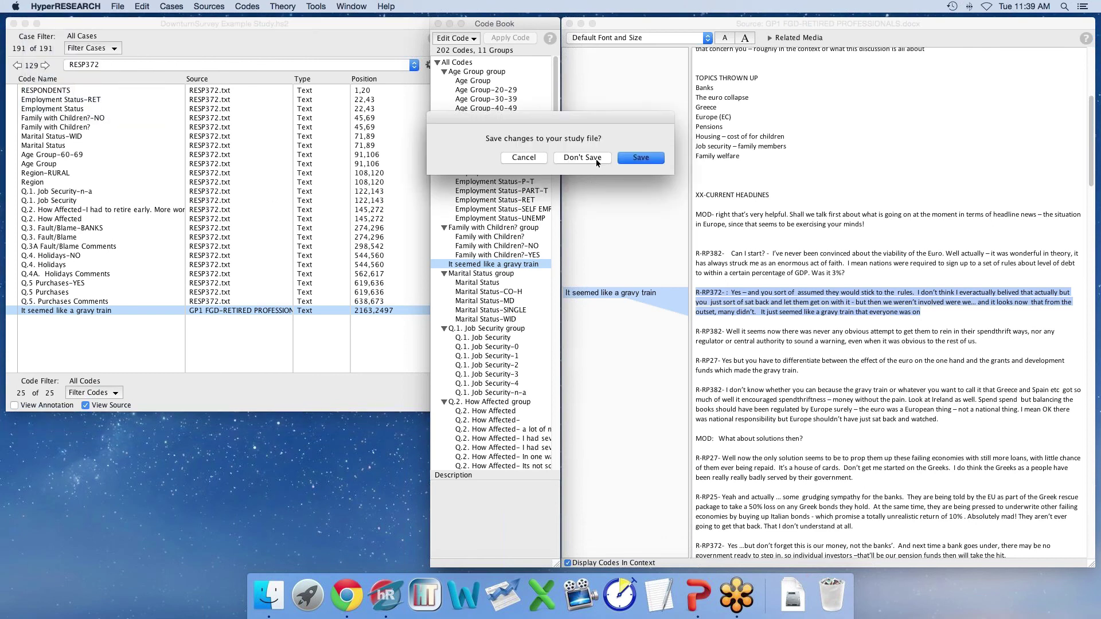
left_click(657, 163)
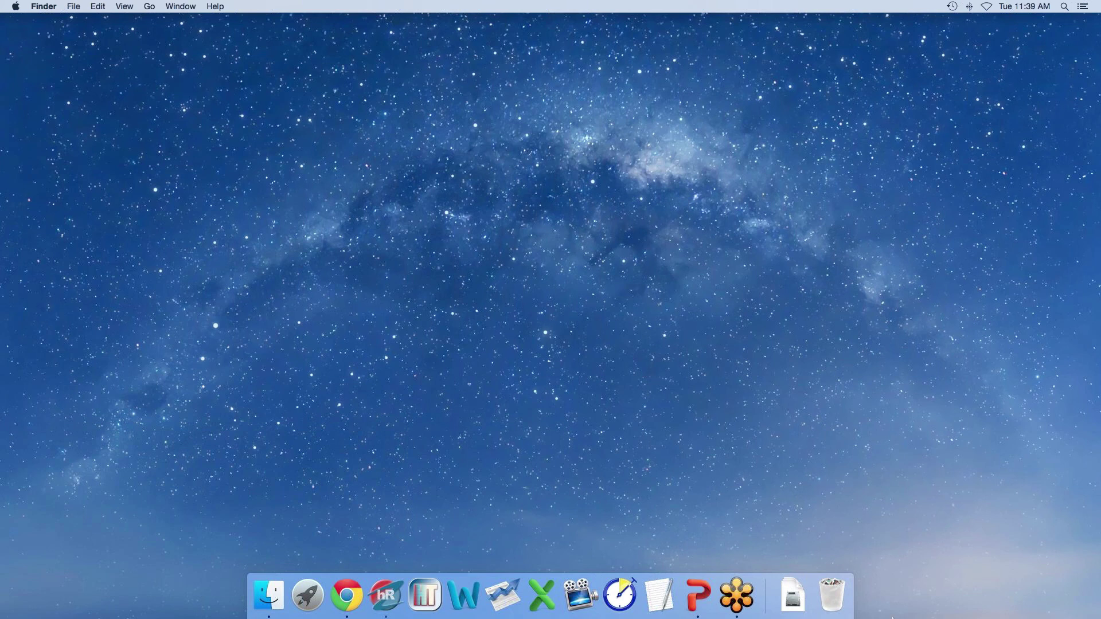
left_click(700, 600)
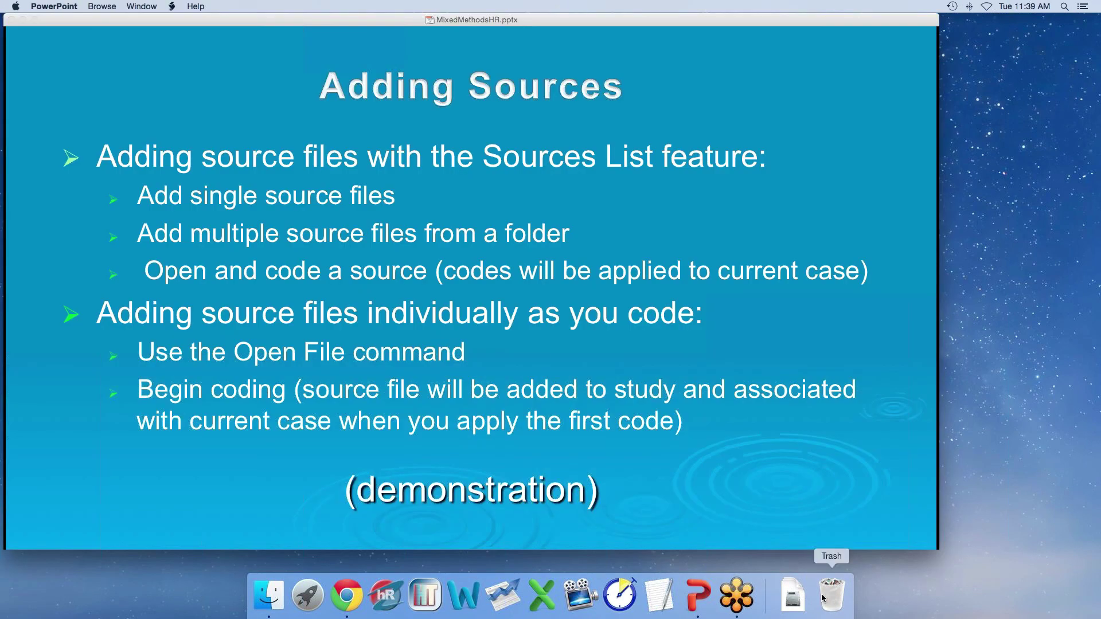
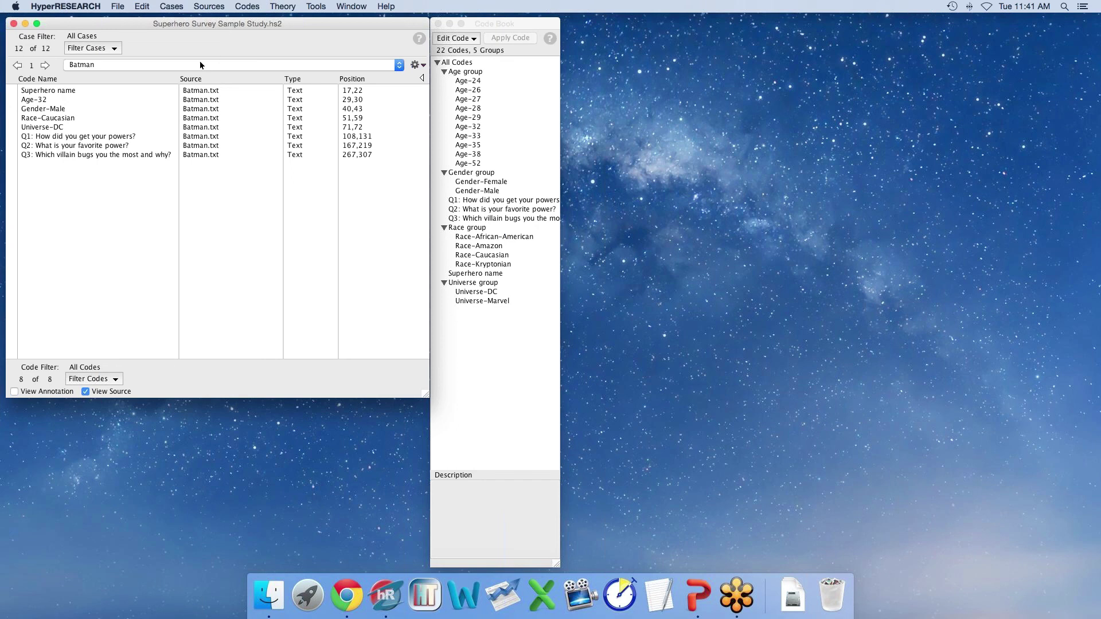
Filter the Superhero Survey Sample Study's cases by name to Batman and Superman.
left_click(174, 64)
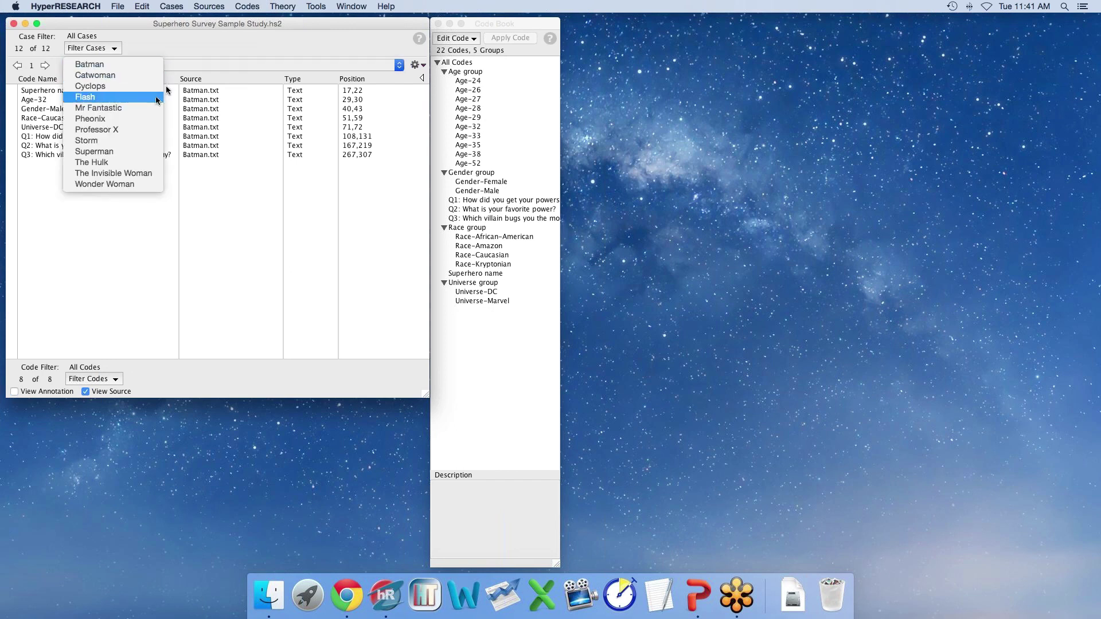
left_click(199, 68)
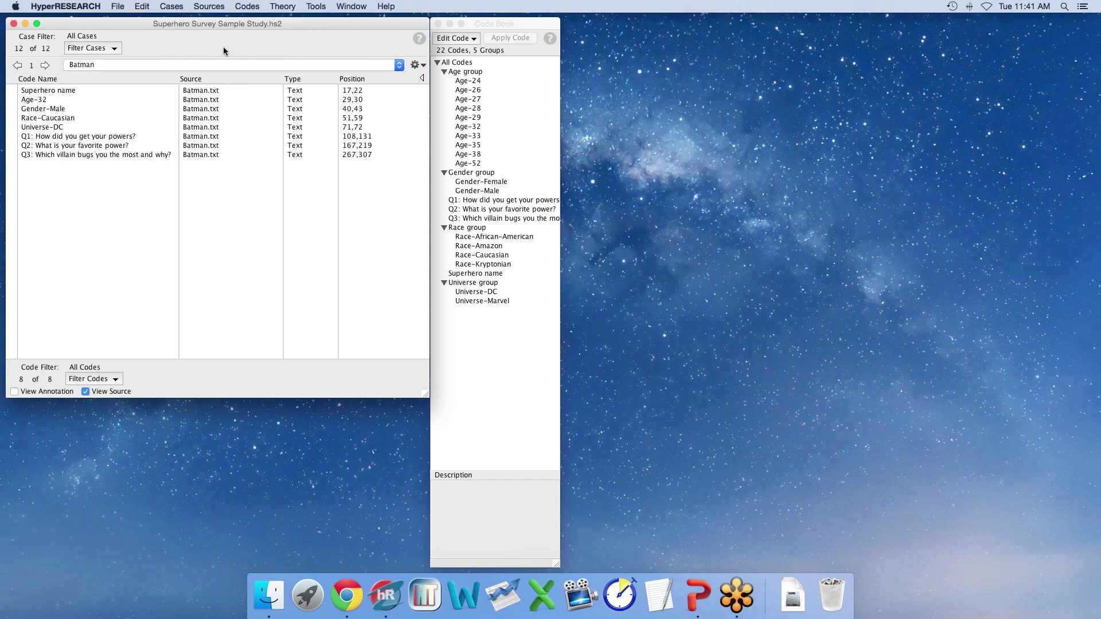
left_click(115, 49)
left_click(94, 71)
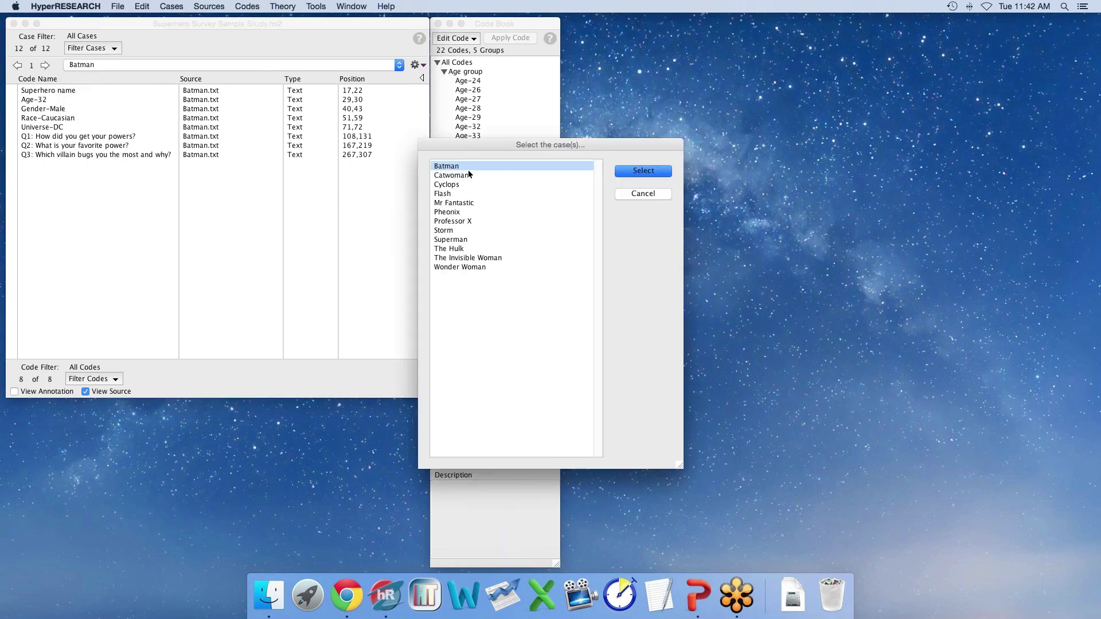
left_click(453, 240, "super")
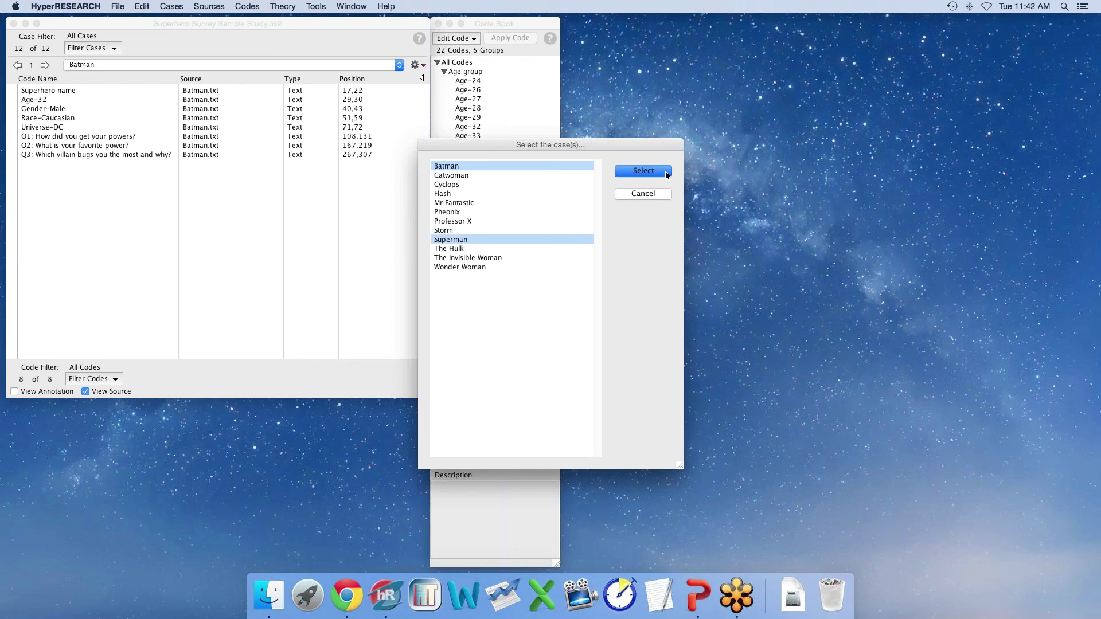
left_click(642, 171)
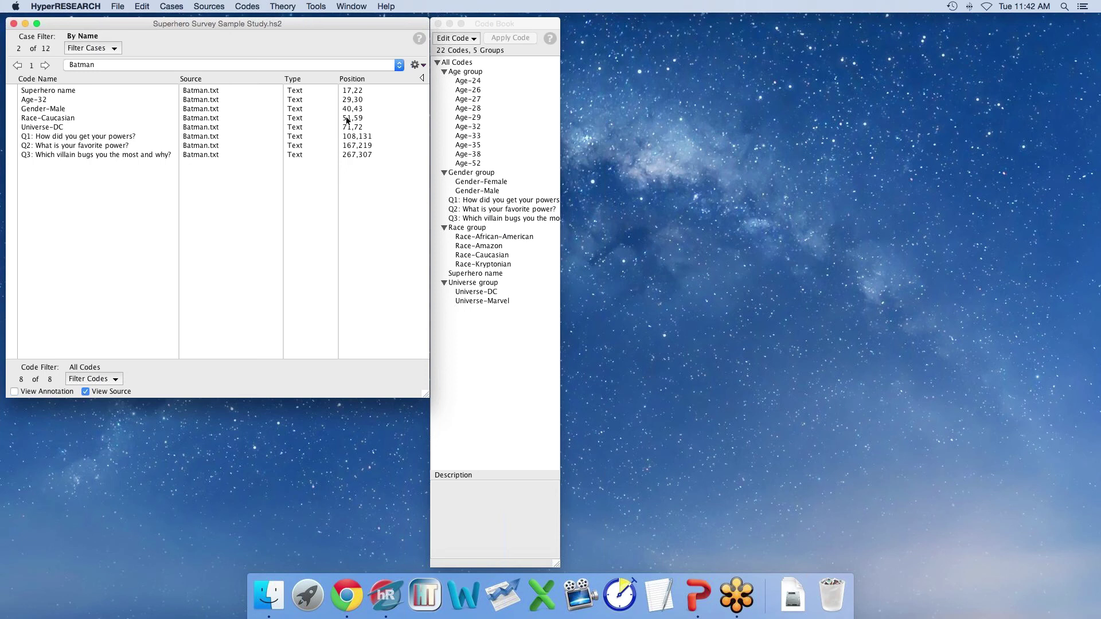
Check which cases remain available under the name filter and keep Batman as the current case.
left_click(340, 6)
mouse_move(316, 6)
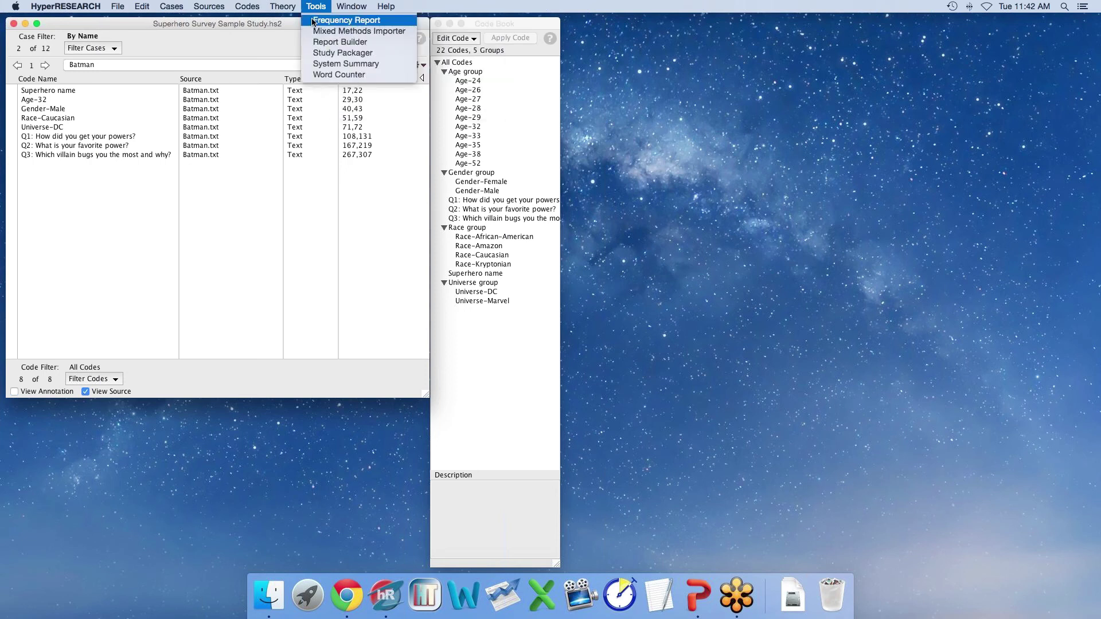
left_click(318, 8)
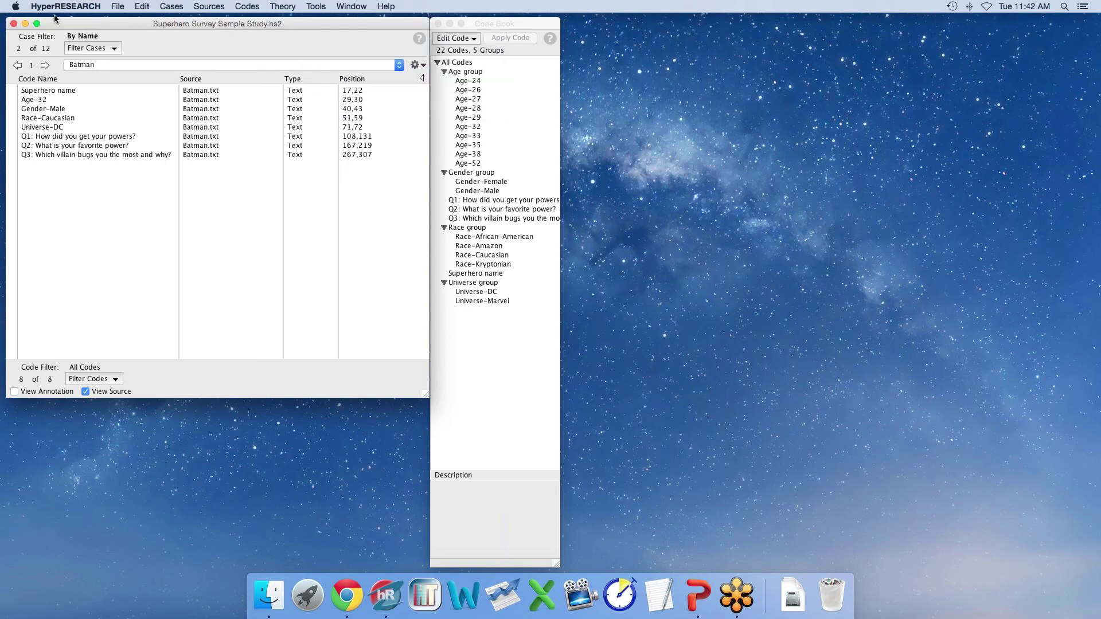
left_click(118, 63)
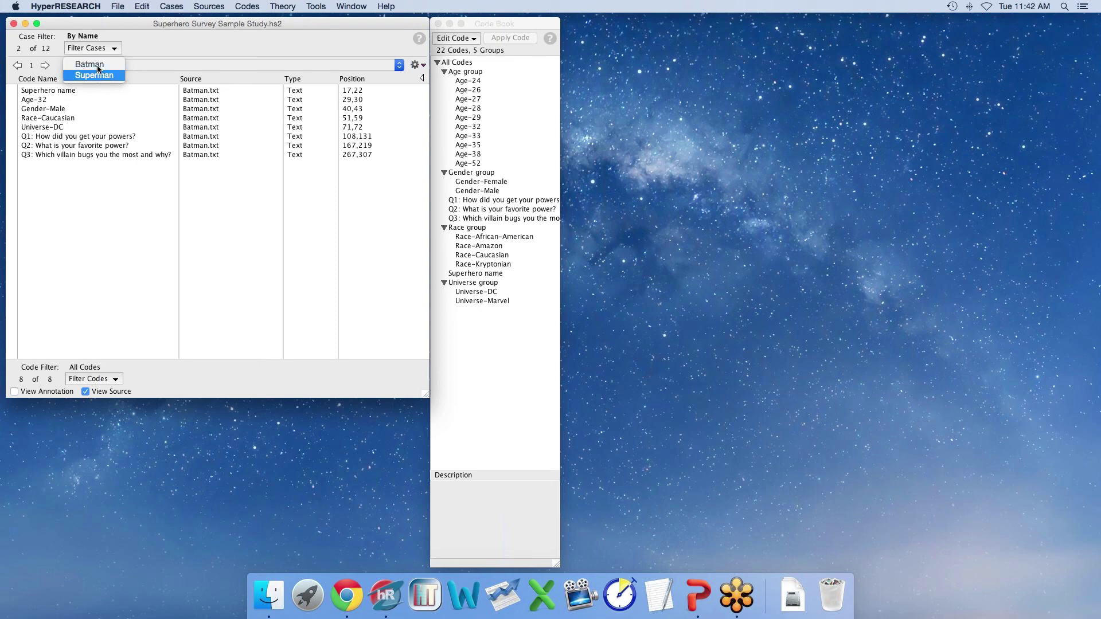
left_click(95, 64)
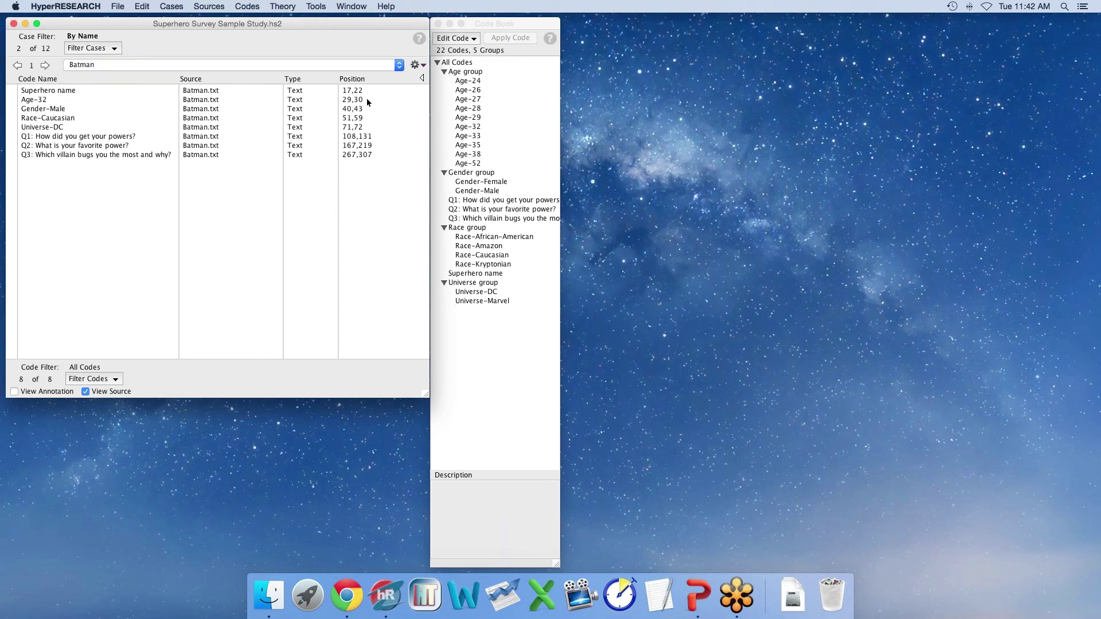
Open the Report Builder and set the report to sort by Code.
left_click(352, 6)
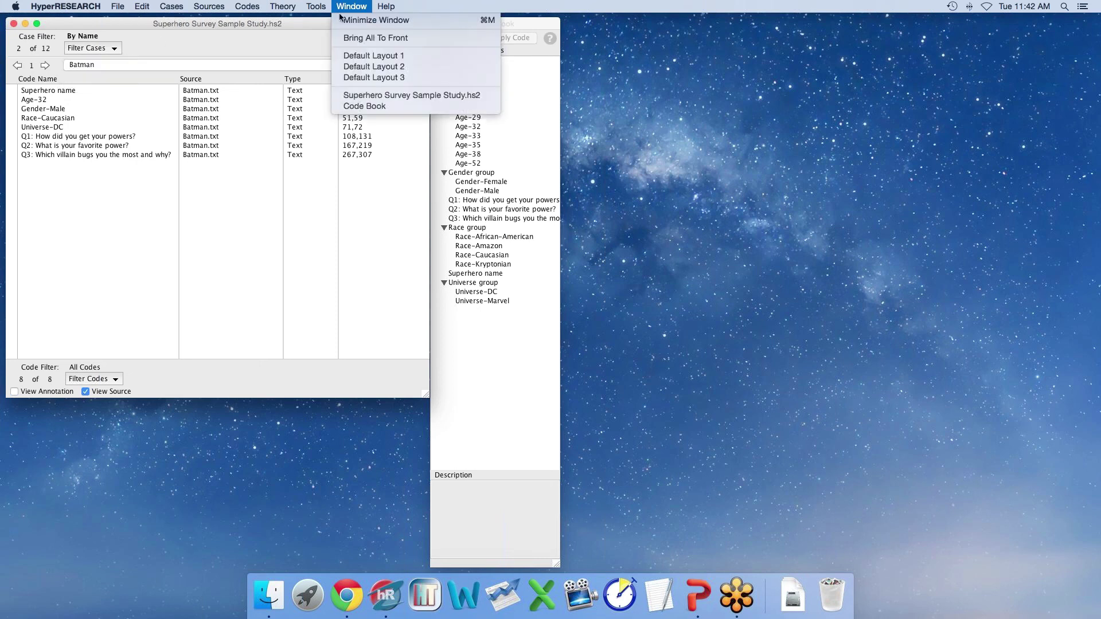
left_click(330, 39)
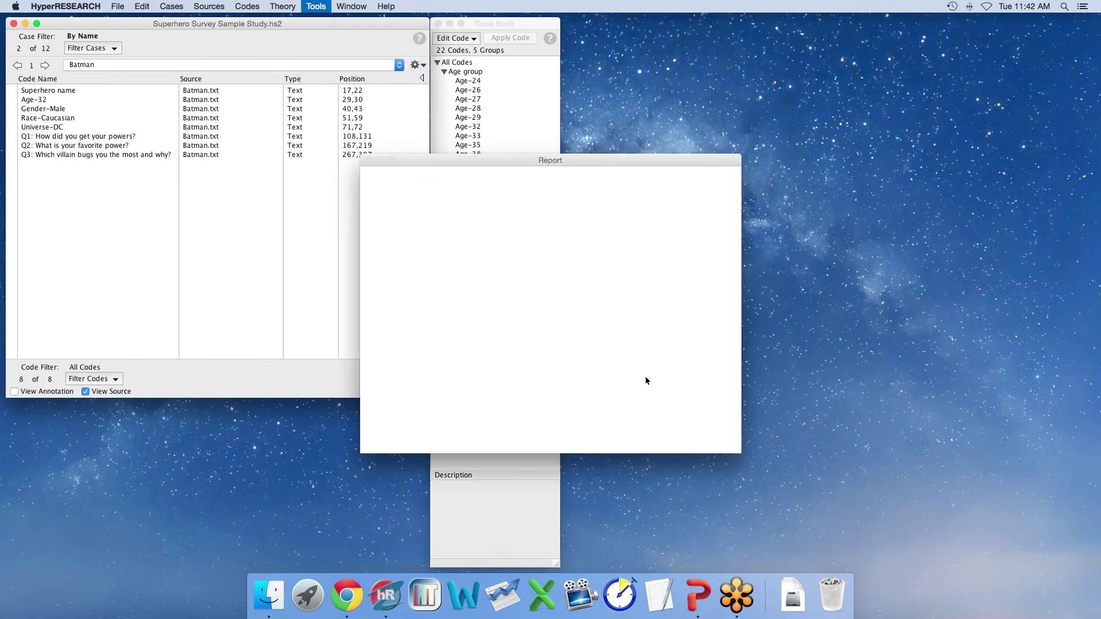
left_click_drag(468, 162, 462, 219)
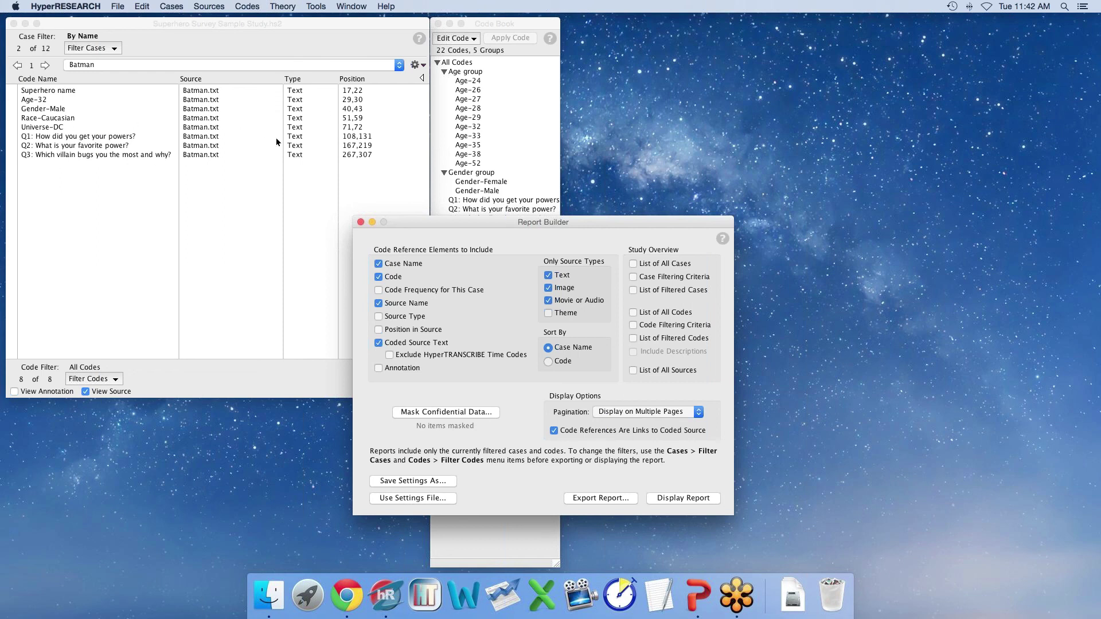
left_click(549, 362)
Set the report's pagination to Display on Single Page and display the report for the filtered cases.
left_click(613, 412)
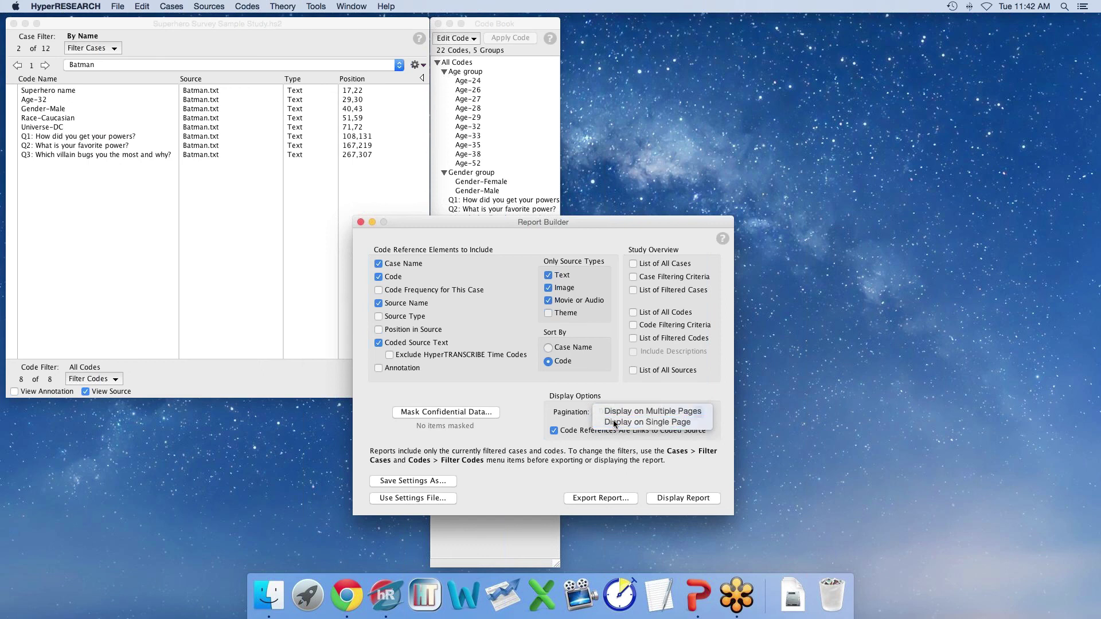
left_click(613, 423)
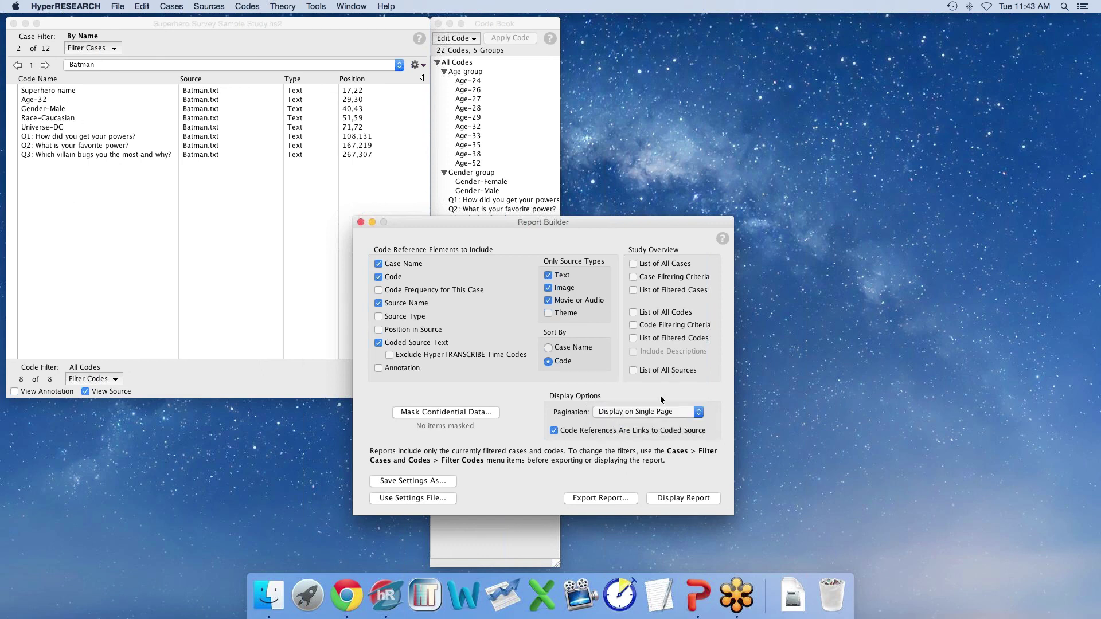
left_click(638, 415)
left_click(639, 404)
left_click(660, 410)
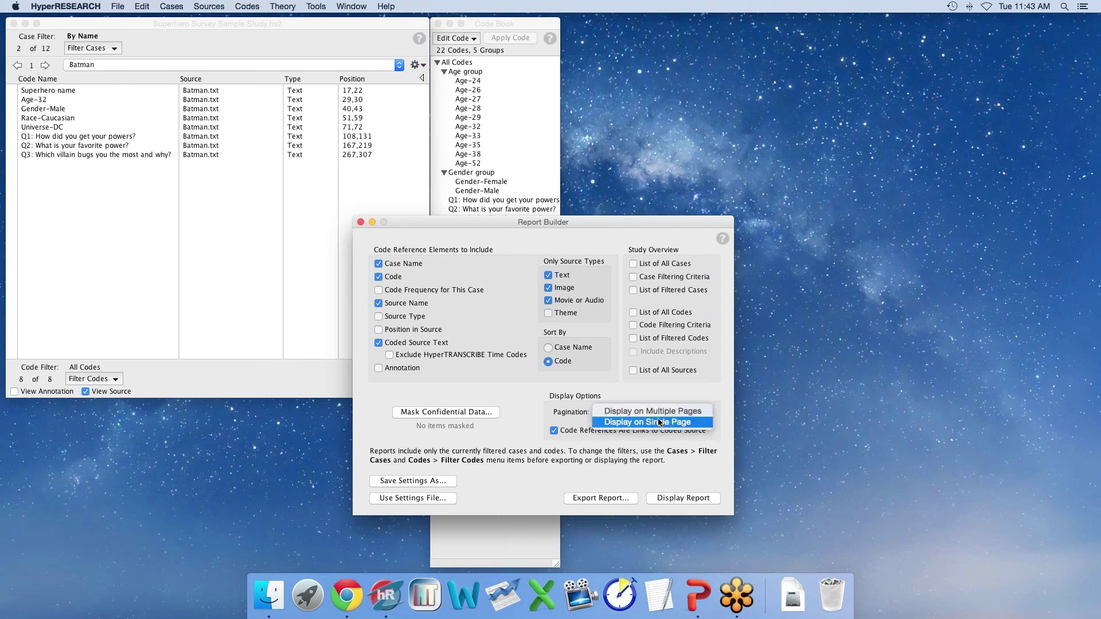
left_click(660, 423)
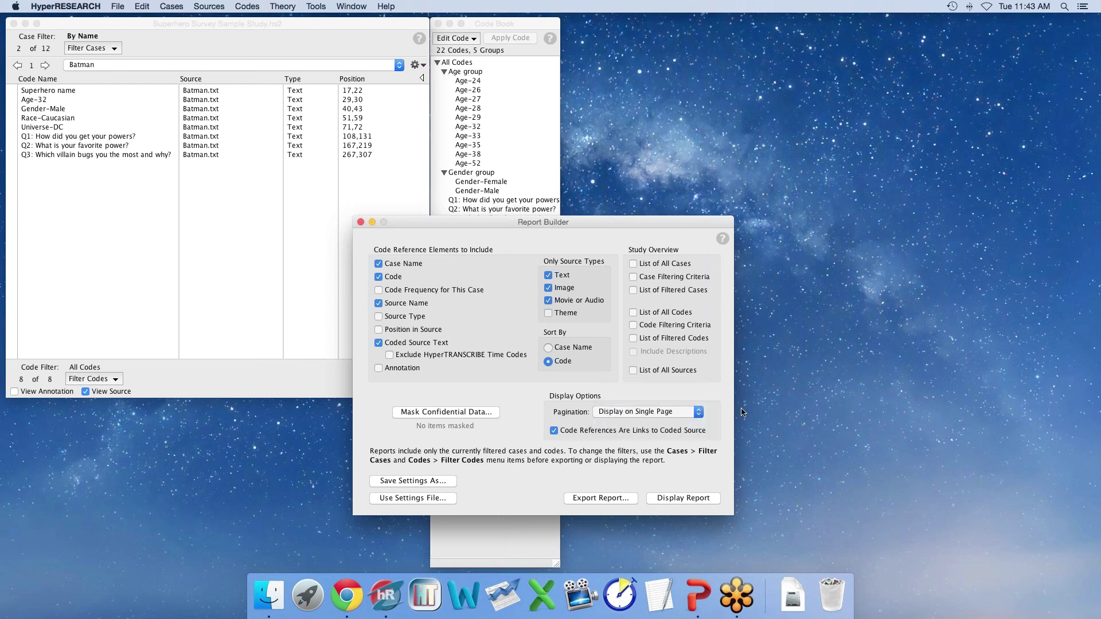
left_click(685, 498)
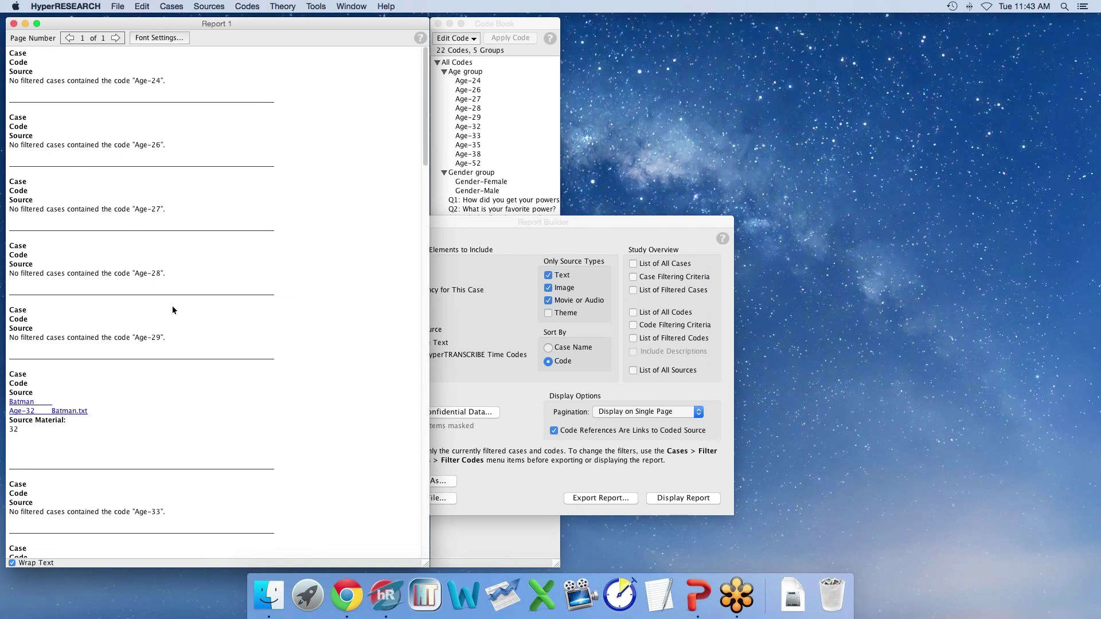
Examine the Batman and Superman source material for each code in the report, and close the report.
left_click_drag(422, 123, 414, 167)
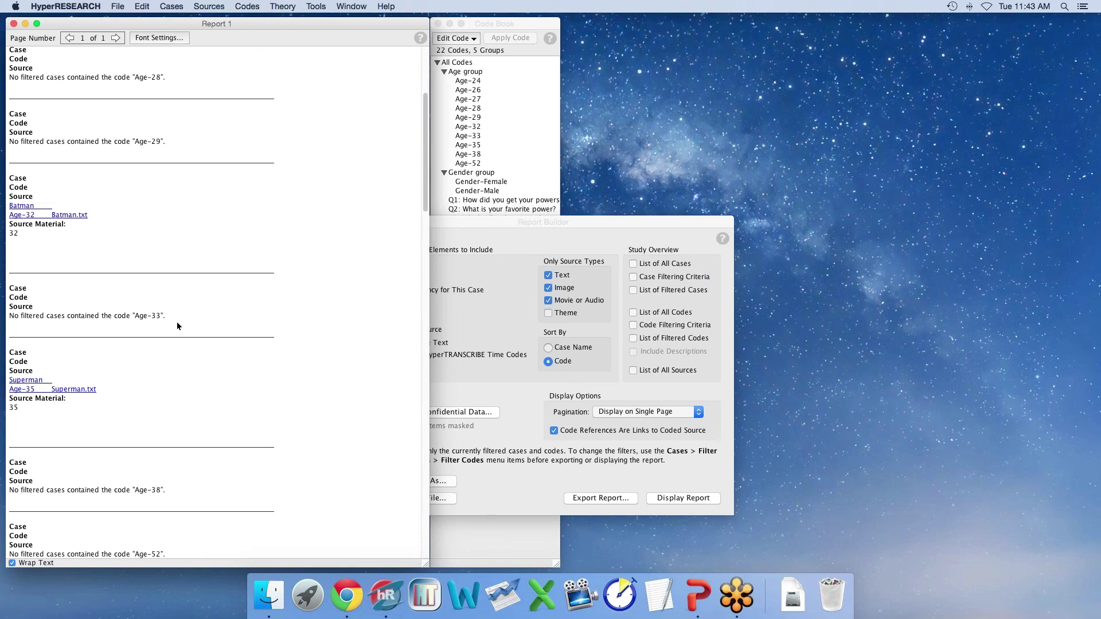
left_click_drag(418, 182, 416, 285)
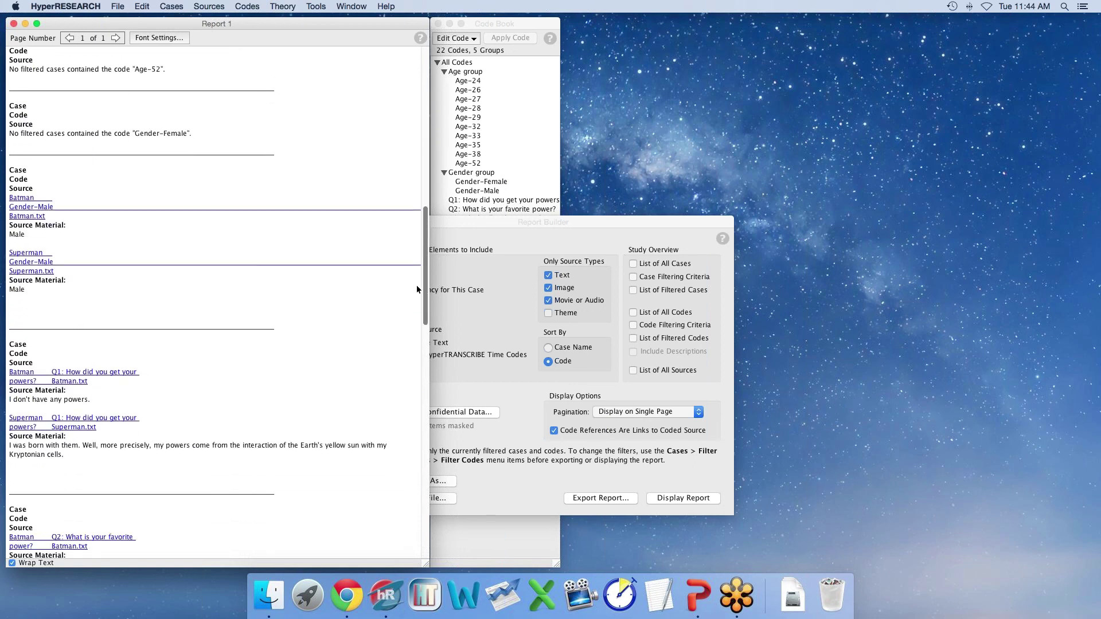
scroll(416, 287, "down", 1)
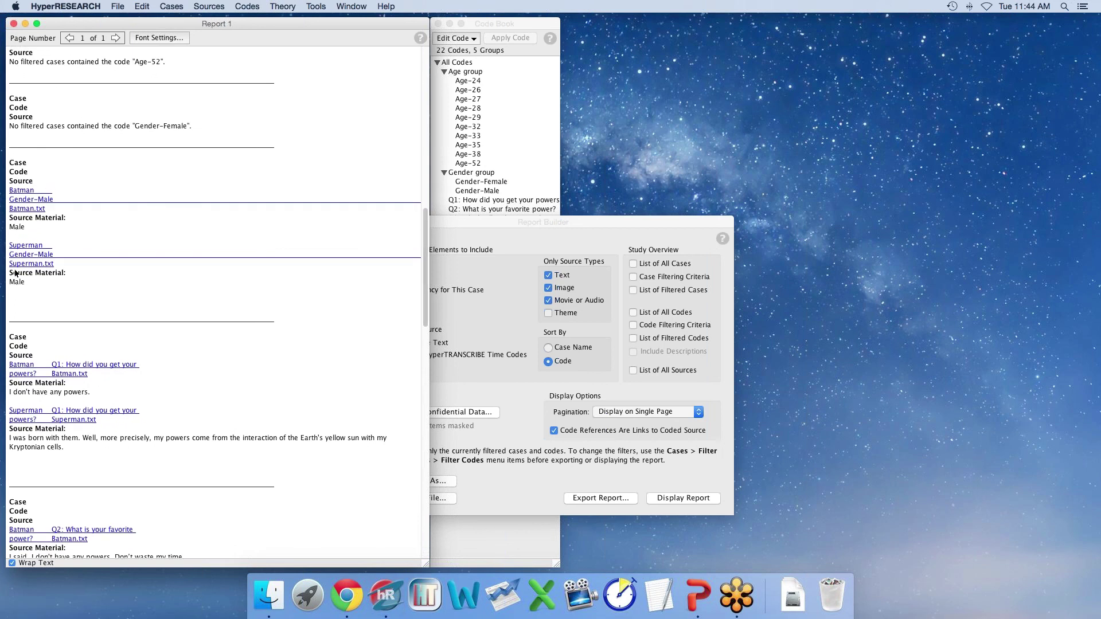
scroll(418, 275, "down", 10)
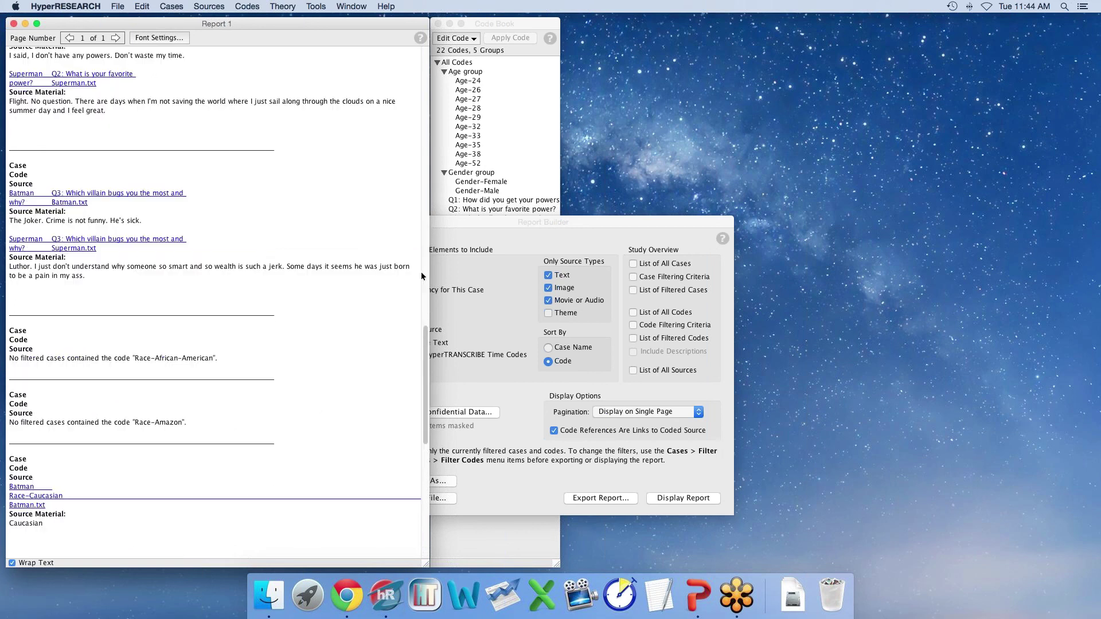
scroll(426, 281, "up", 6)
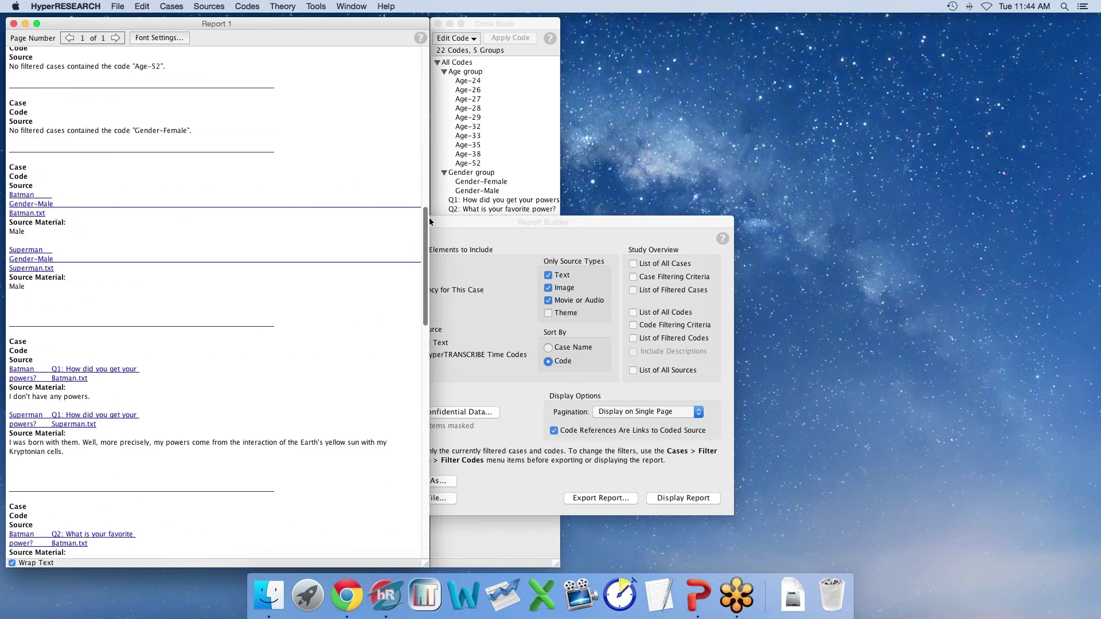
scroll(425, 263, "down", 1)
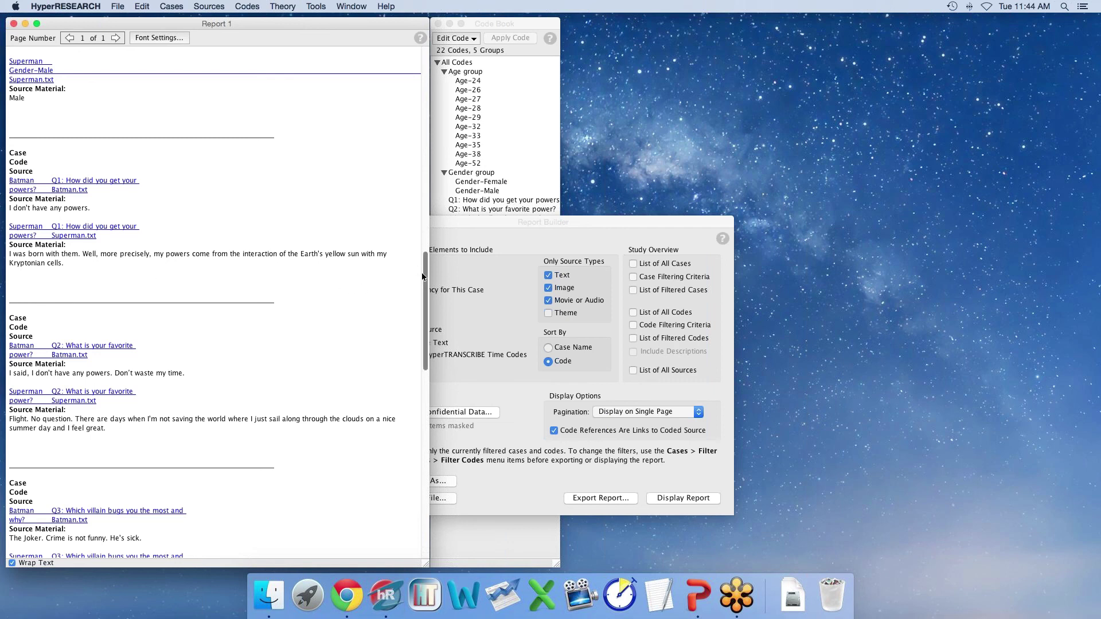
scroll(219, 325, "down", 5)
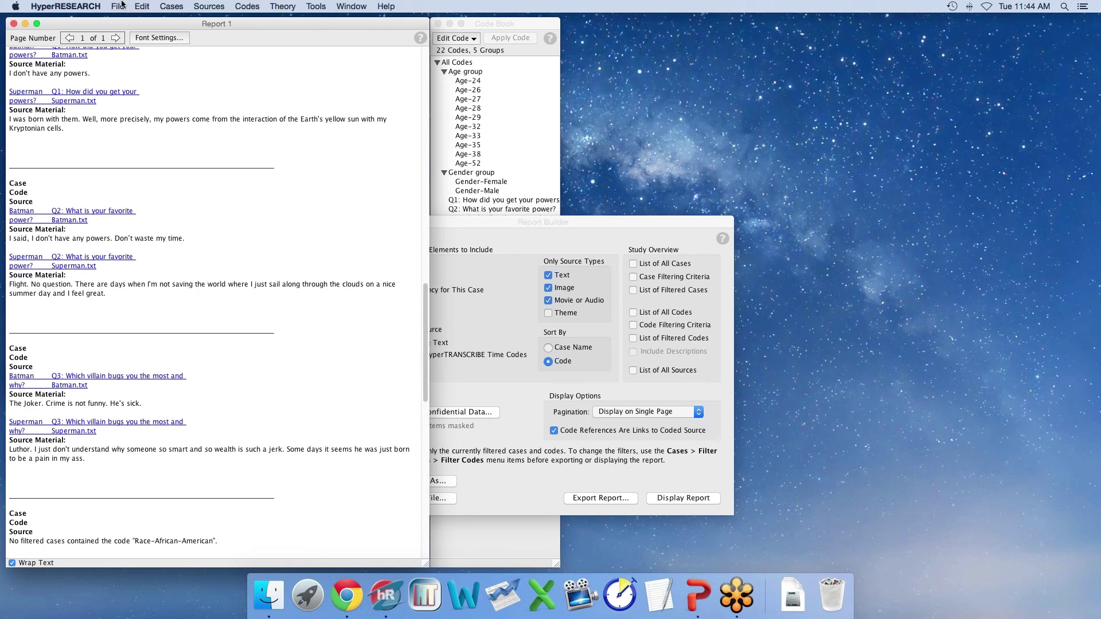
left_click_drag(426, 344, 427, 92)
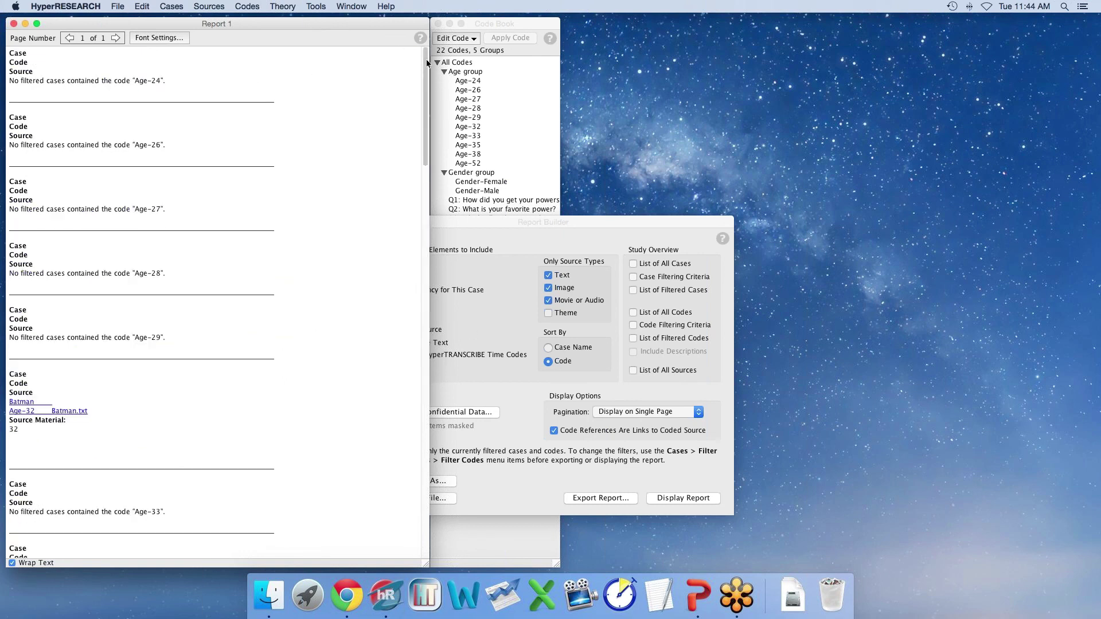
left_click_drag(427, 60, 106, 6)
left_click(15, 23)
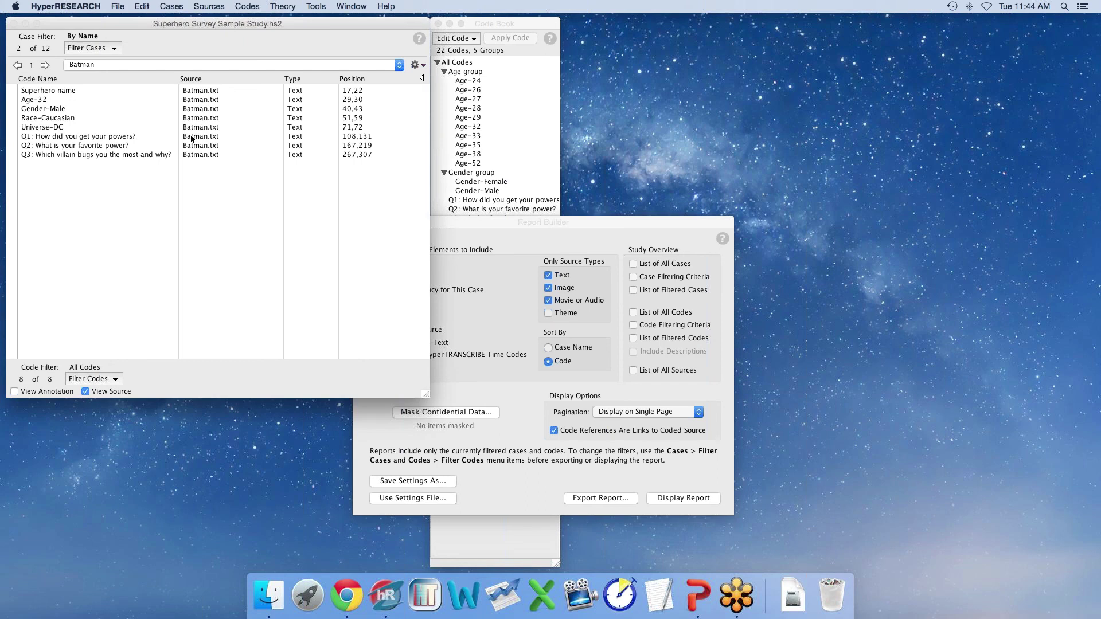
Filter the codes by name to the Age group.
left_click(114, 379)
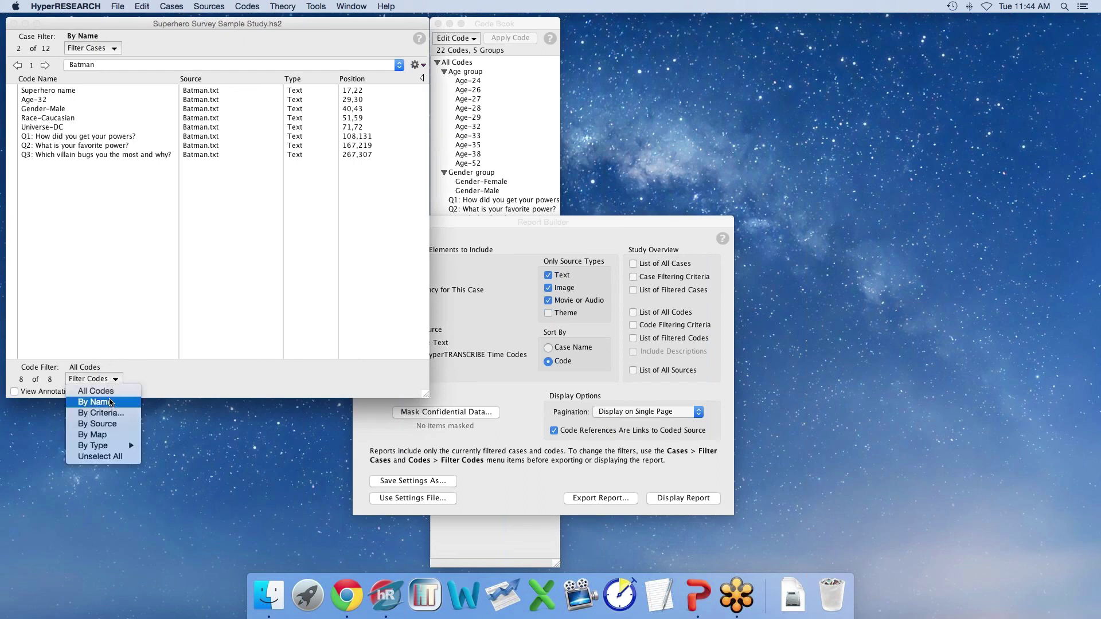
left_click(110, 403)
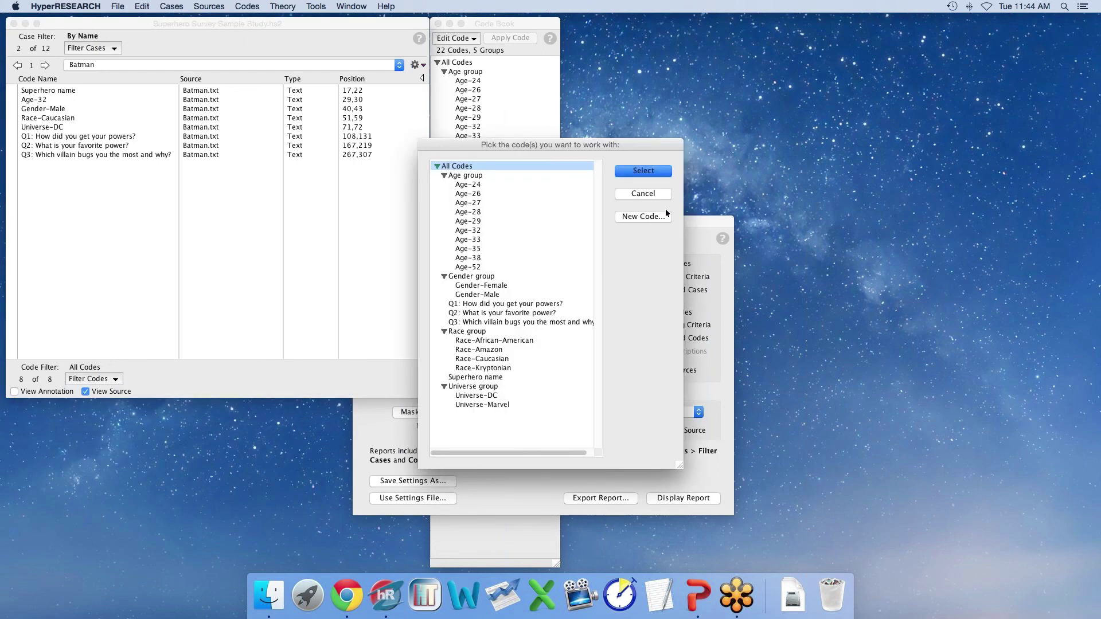
left_click(445, 176)
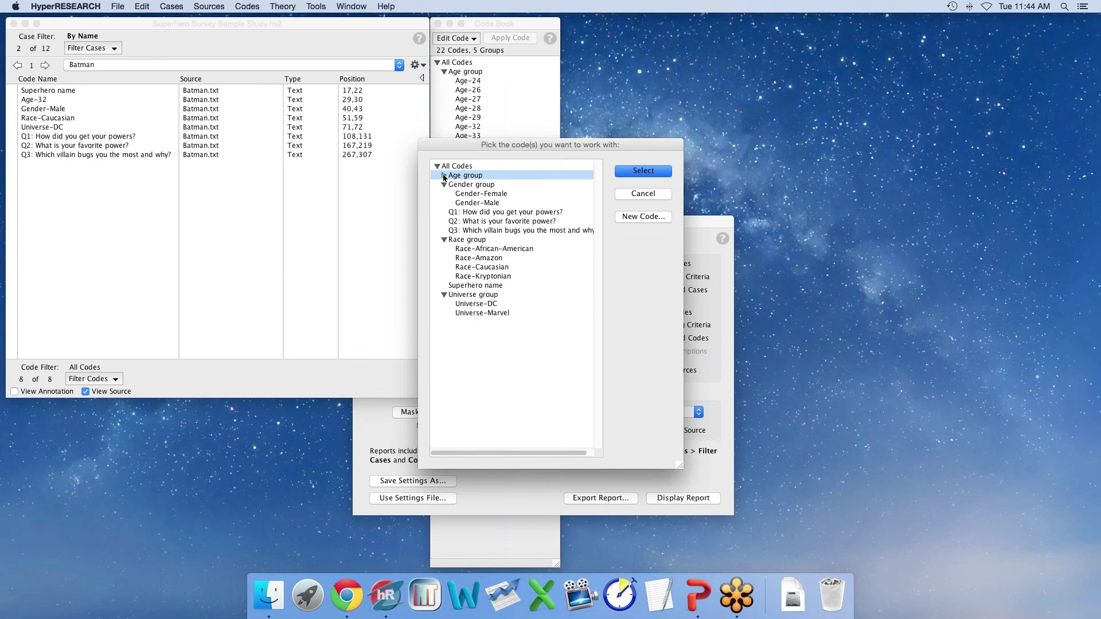
left_click(445, 176)
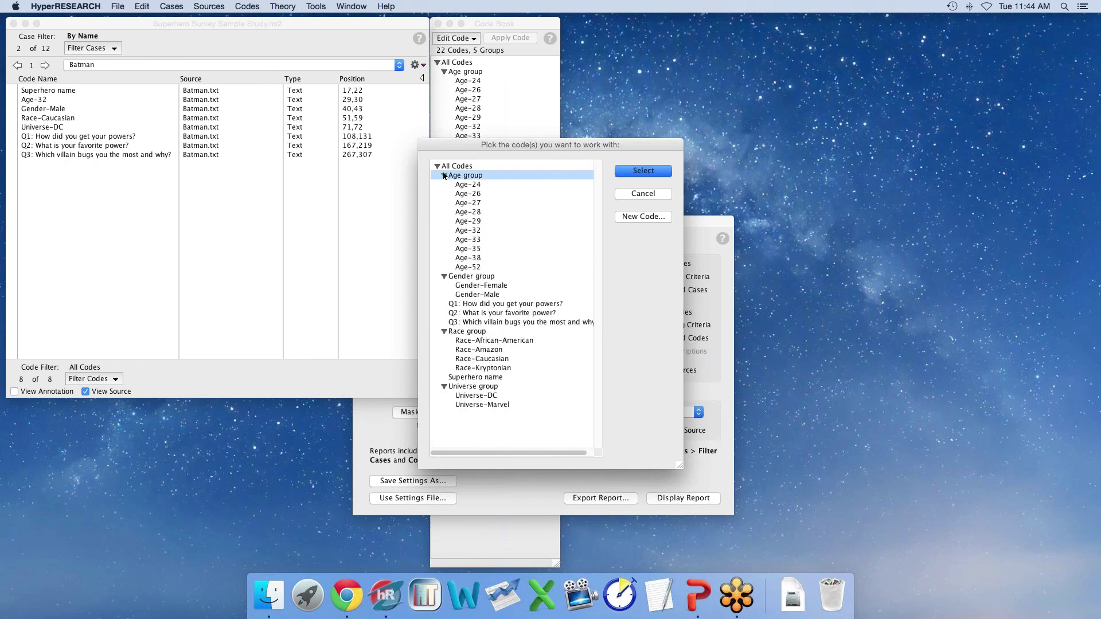
key("Return")
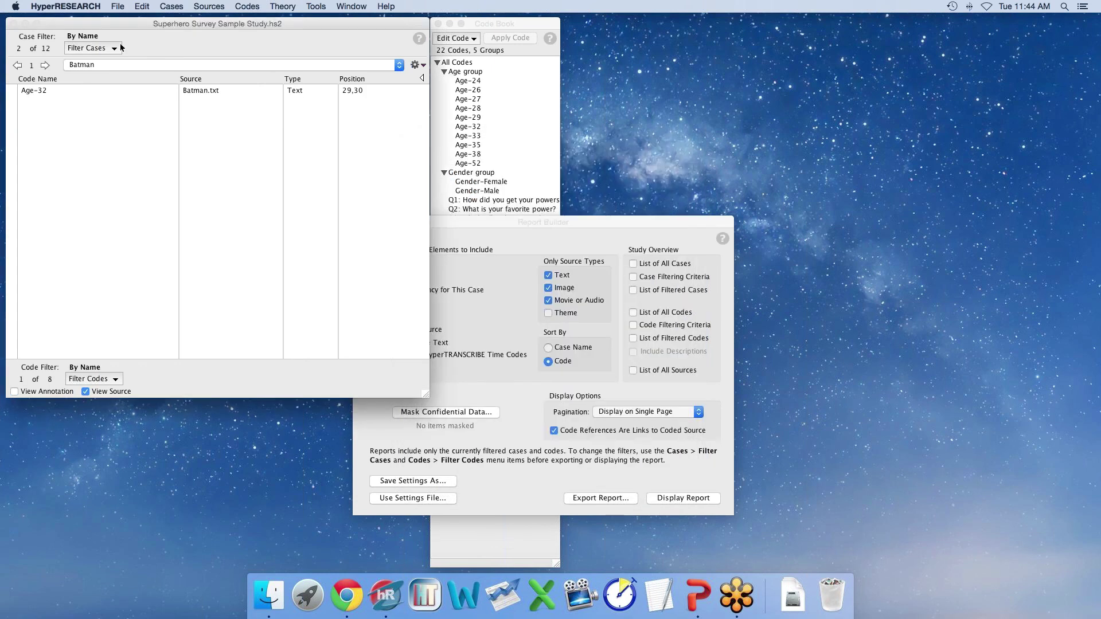
Change the code filter by name to the Gender group.
left_click(100, 379)
left_click(425, 377)
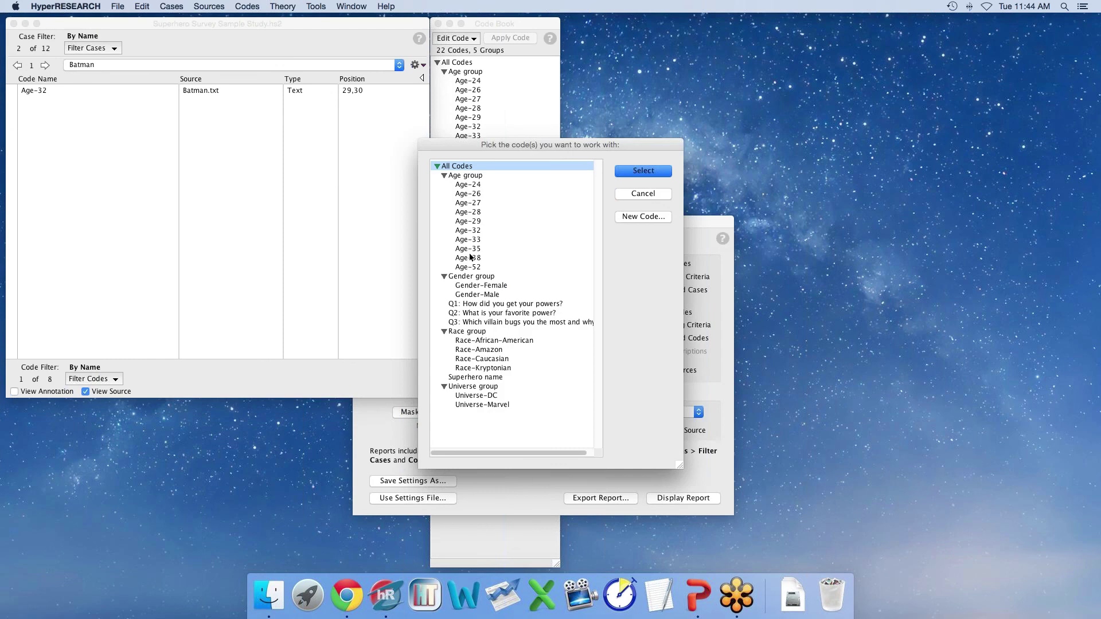
left_click(446, 175)
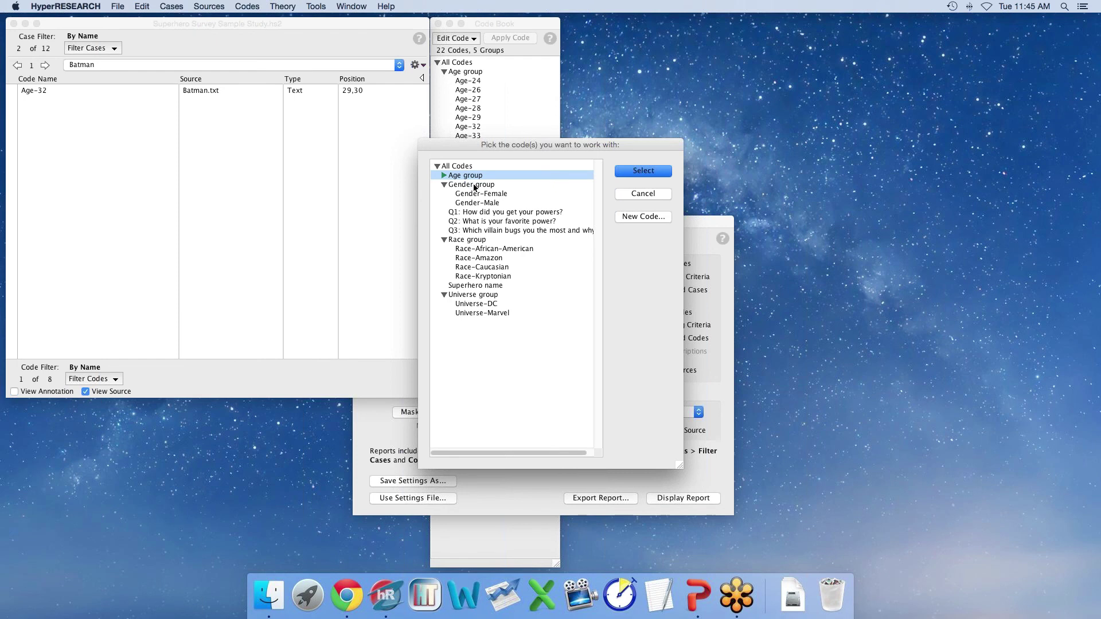
left_click(472, 184)
key("Return")
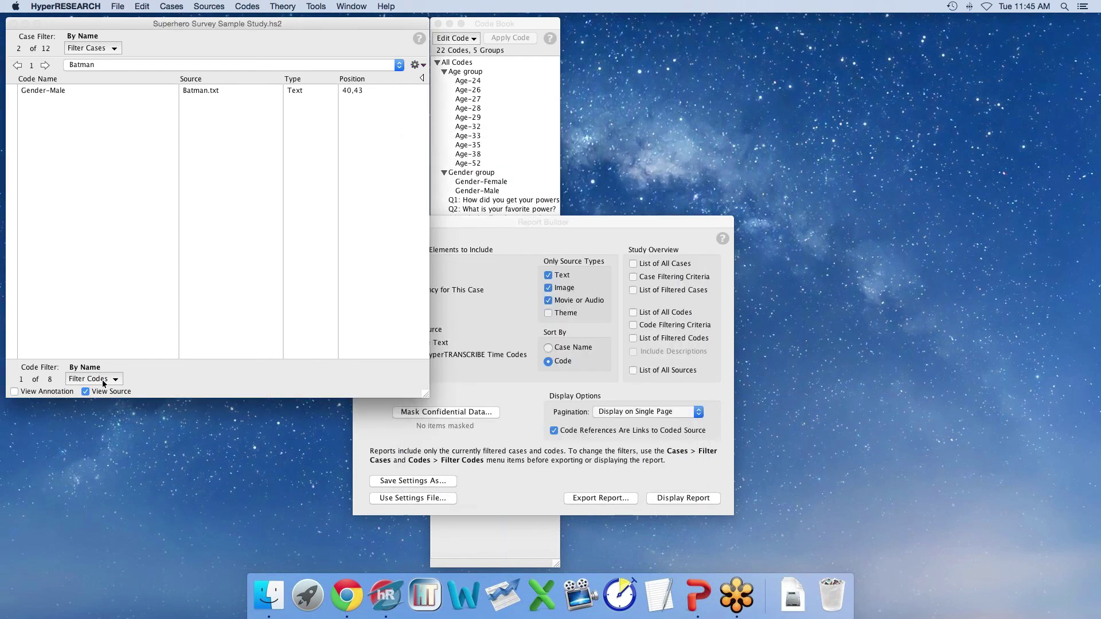
Filter the codes by name to Gender-Female, Gender-Male, Q1, Q2, Q3, Universe-DC and Universe-Marvel.
left_click(94, 379)
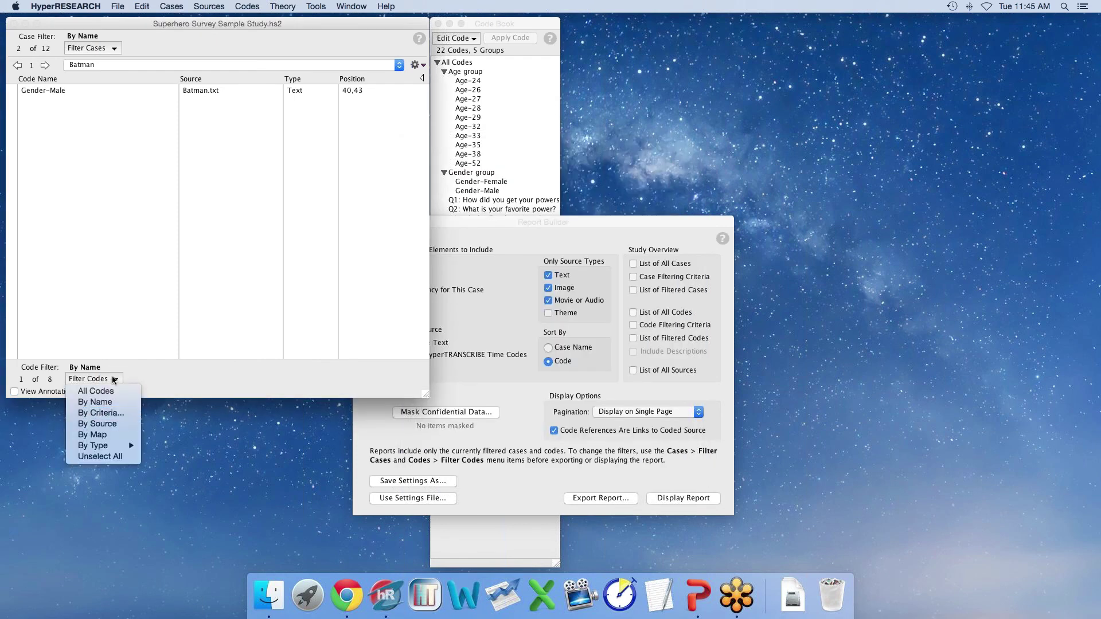
left_click(106, 402)
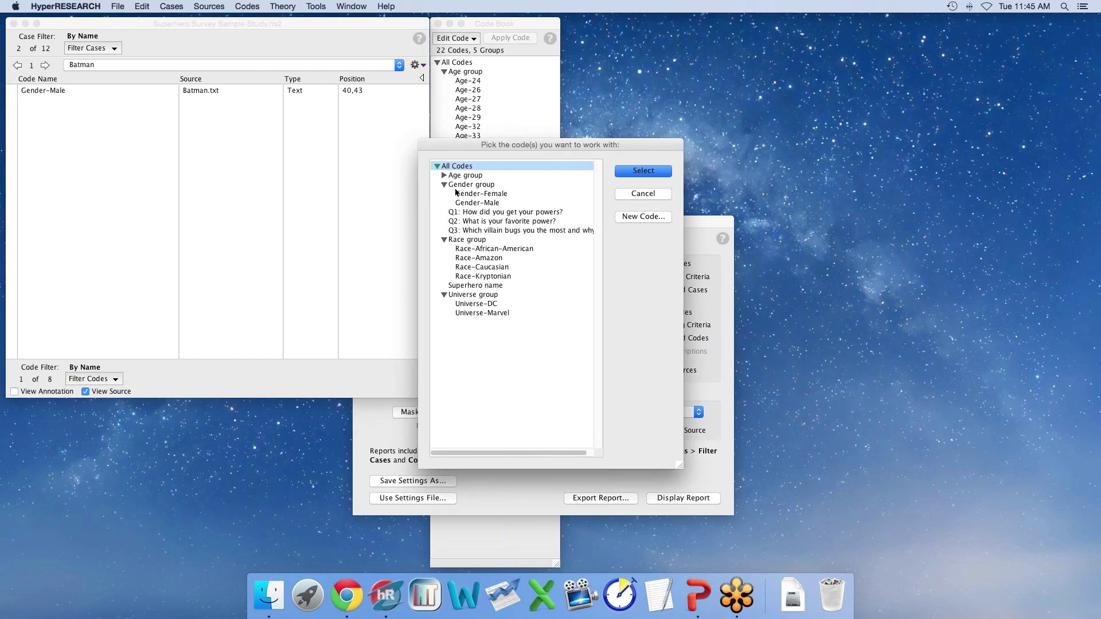
left_click(475, 199)
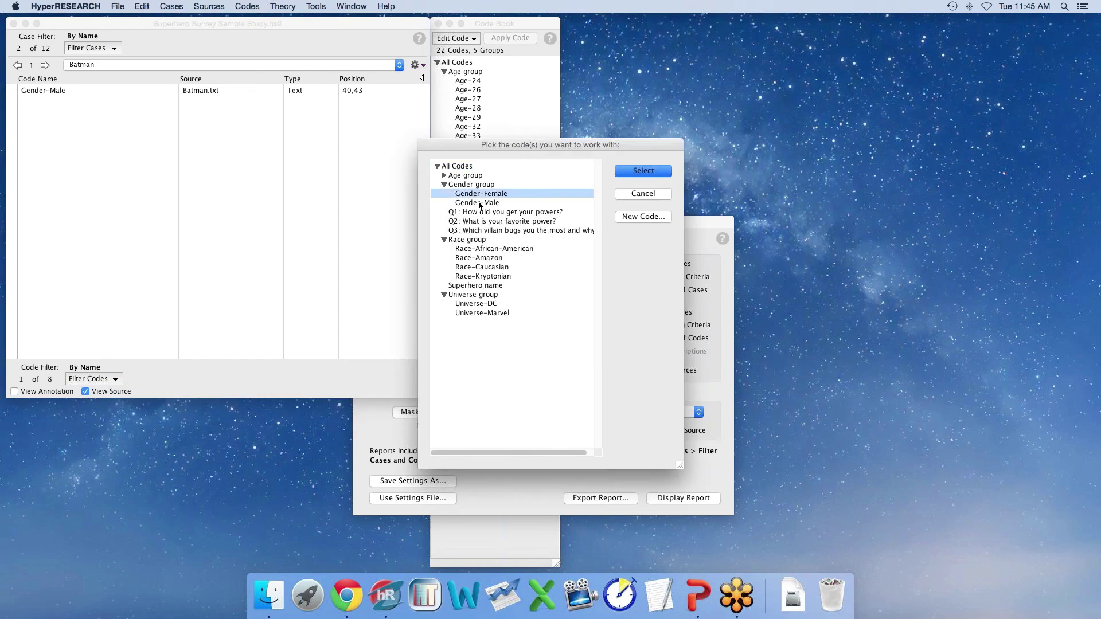
left_click(480, 204, "shift")
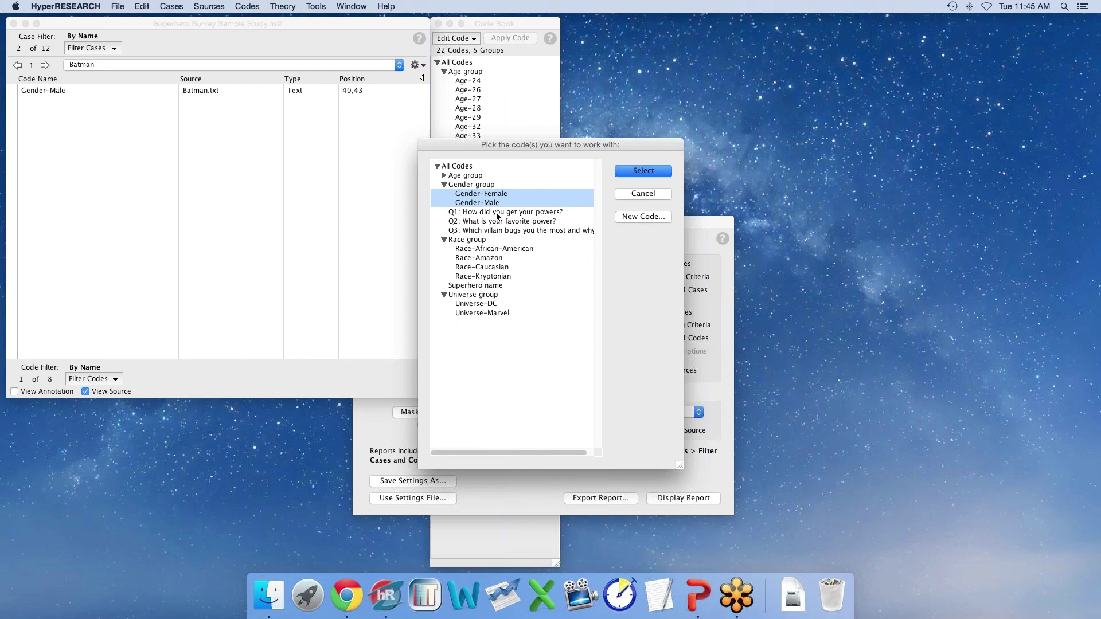
left_click(497, 214, "shift")
left_click(498, 223, "shift")
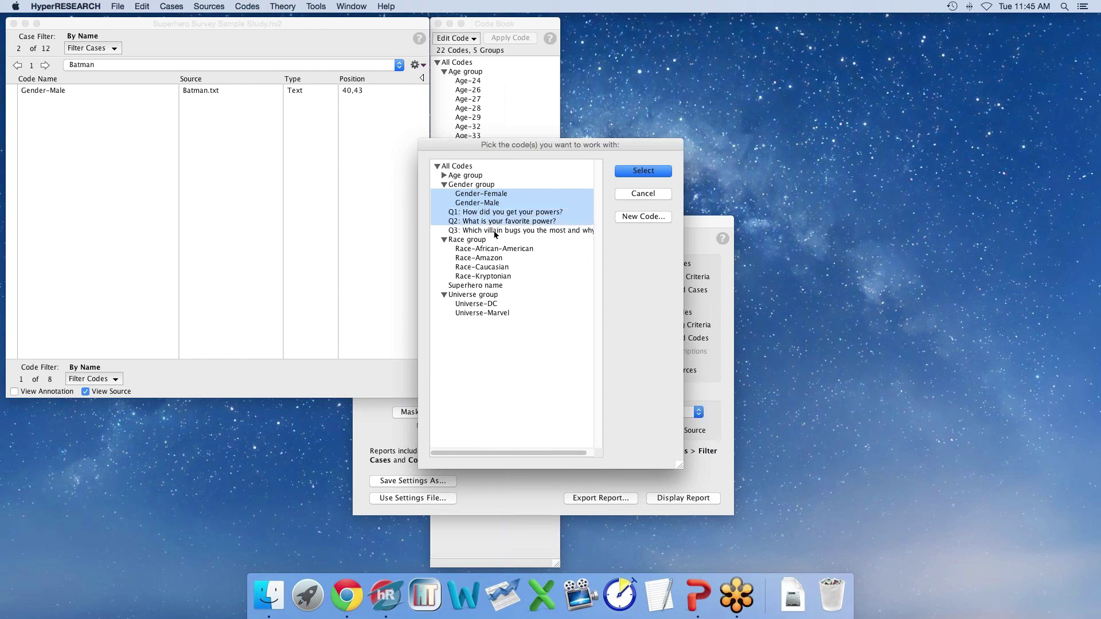
left_click(495, 231, "shift")
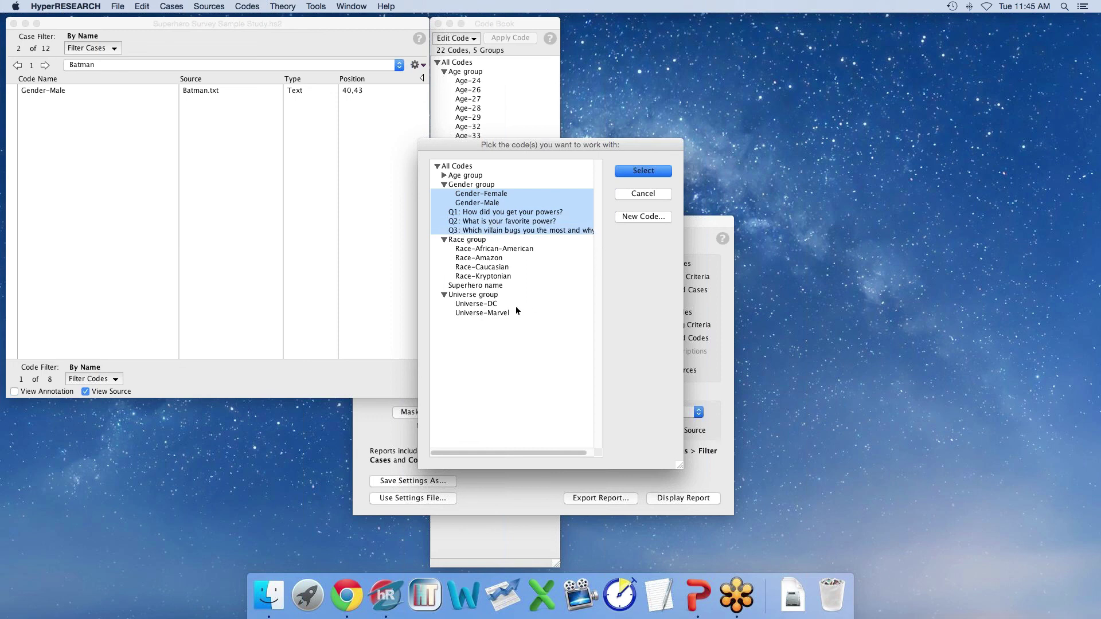
left_click(488, 304, "super")
left_click(482, 314, "super")
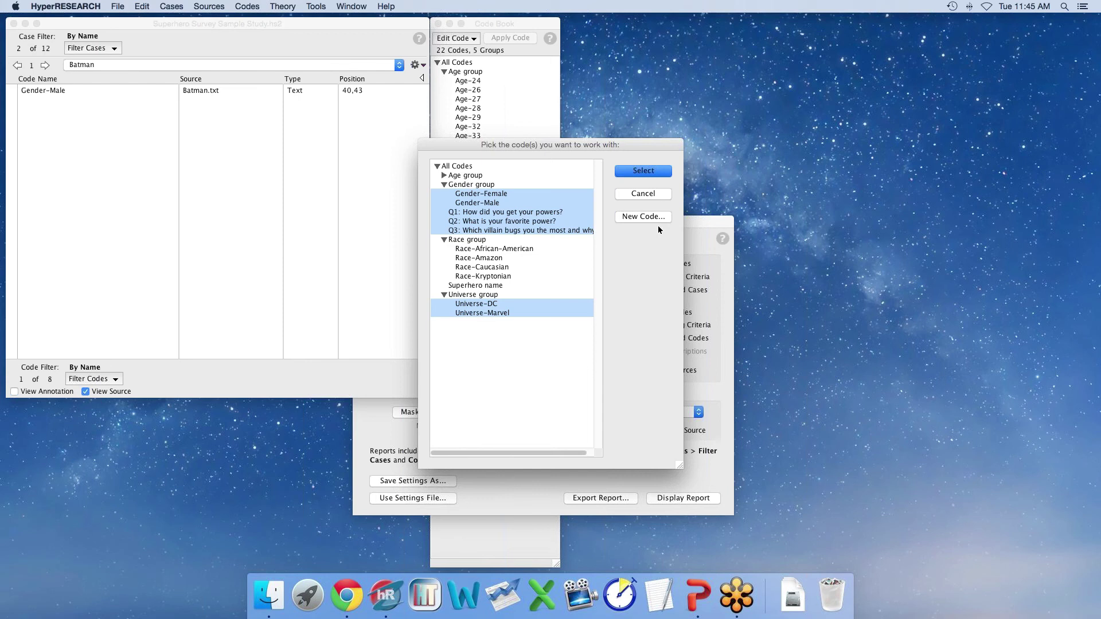
left_click(655, 172)
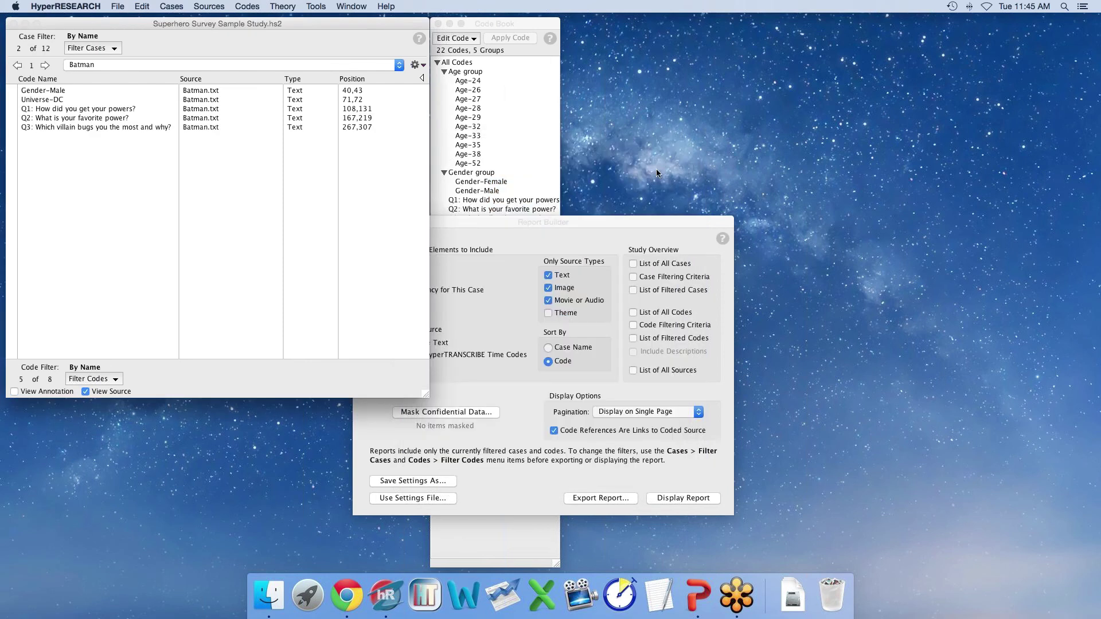
View Batman's source passages for the Q1, Q2 and Q3 codes, ending with the Q3 answer selected.
double_click(68, 110)
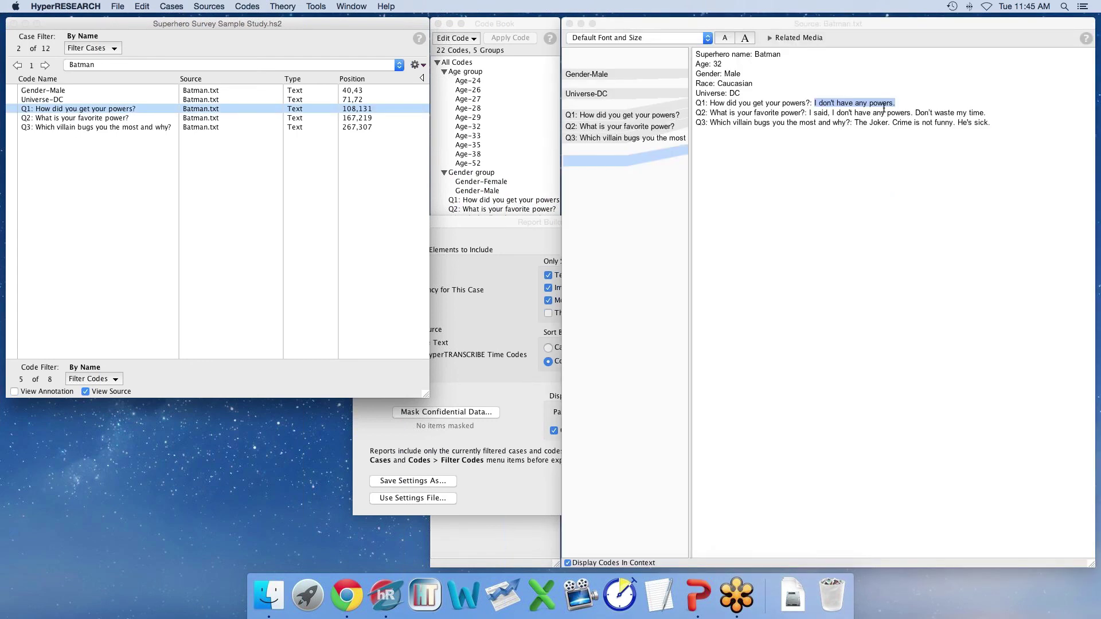
left_click(111, 118)
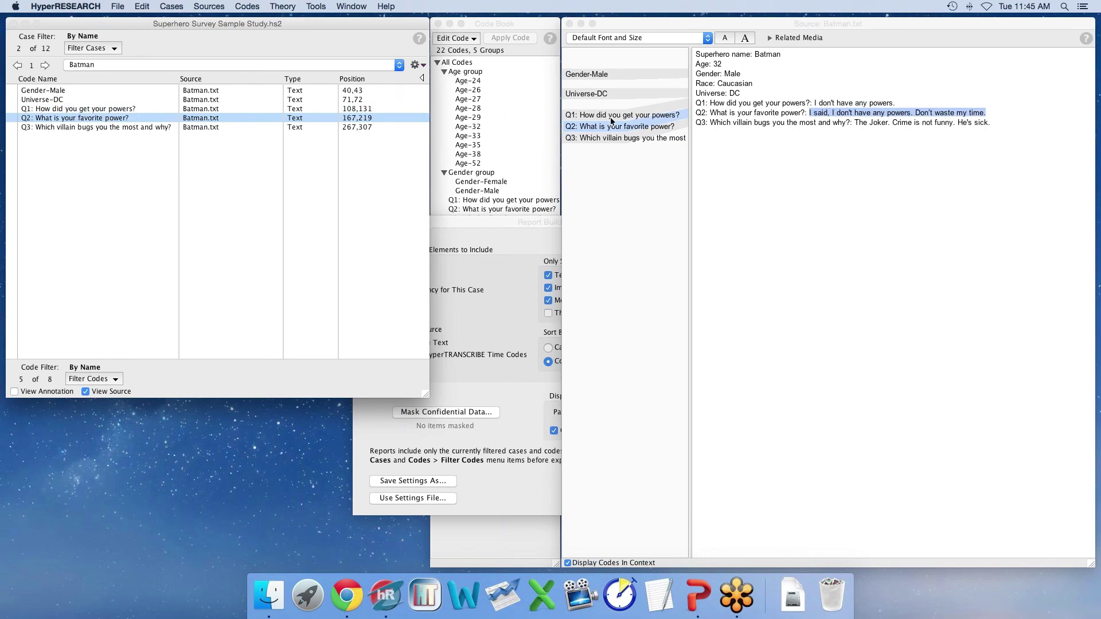
left_click(92, 128)
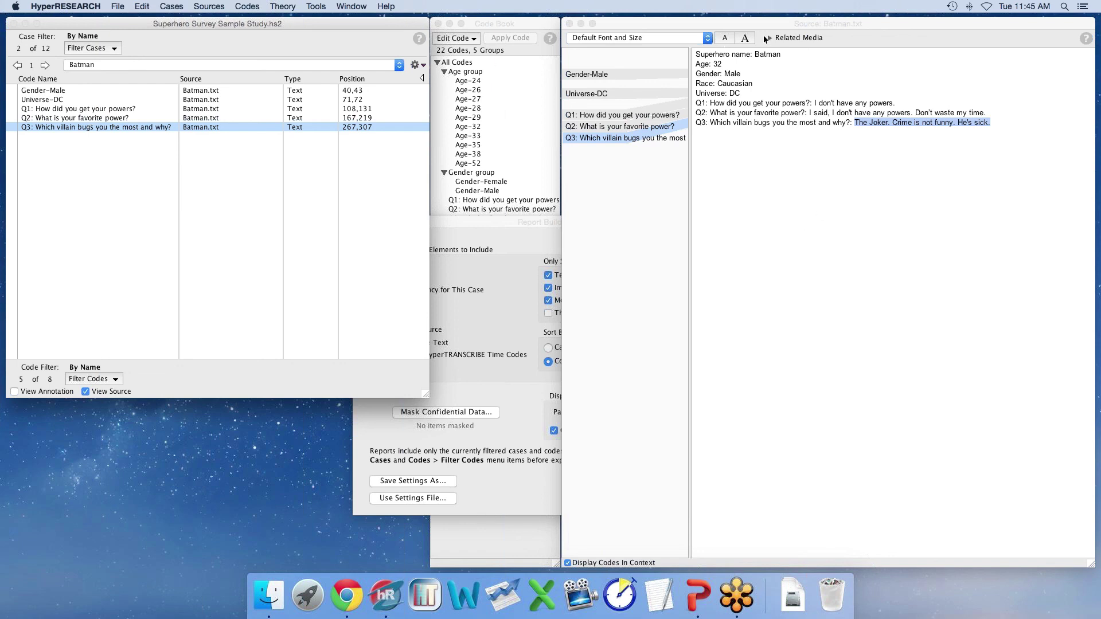
left_click_drag(762, 21, 626, 8)
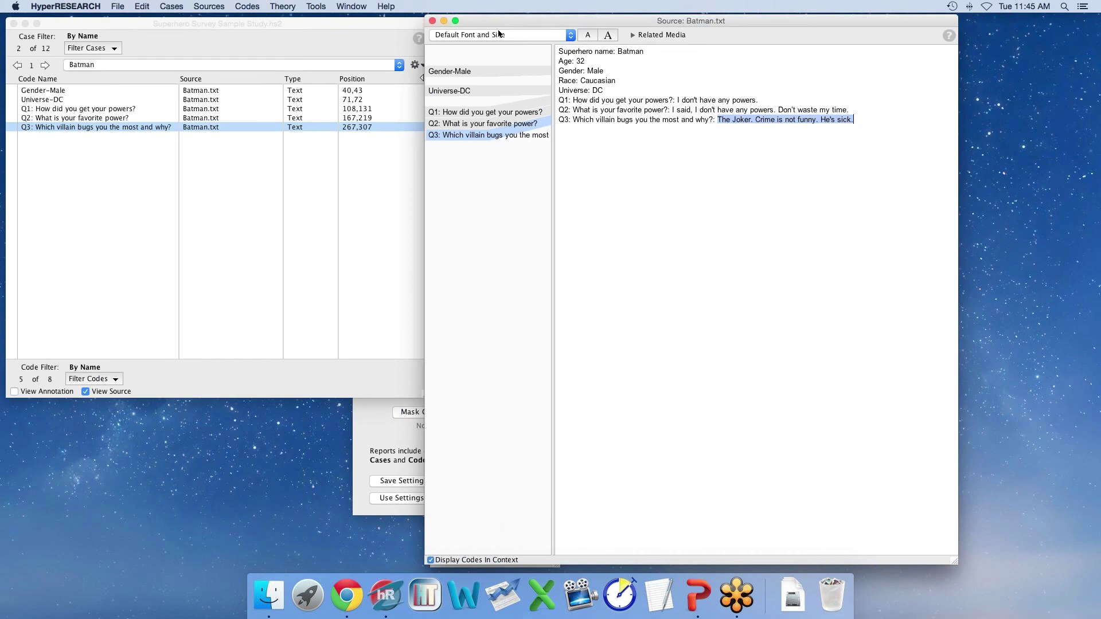
left_click_drag(541, 20, 678, 21)
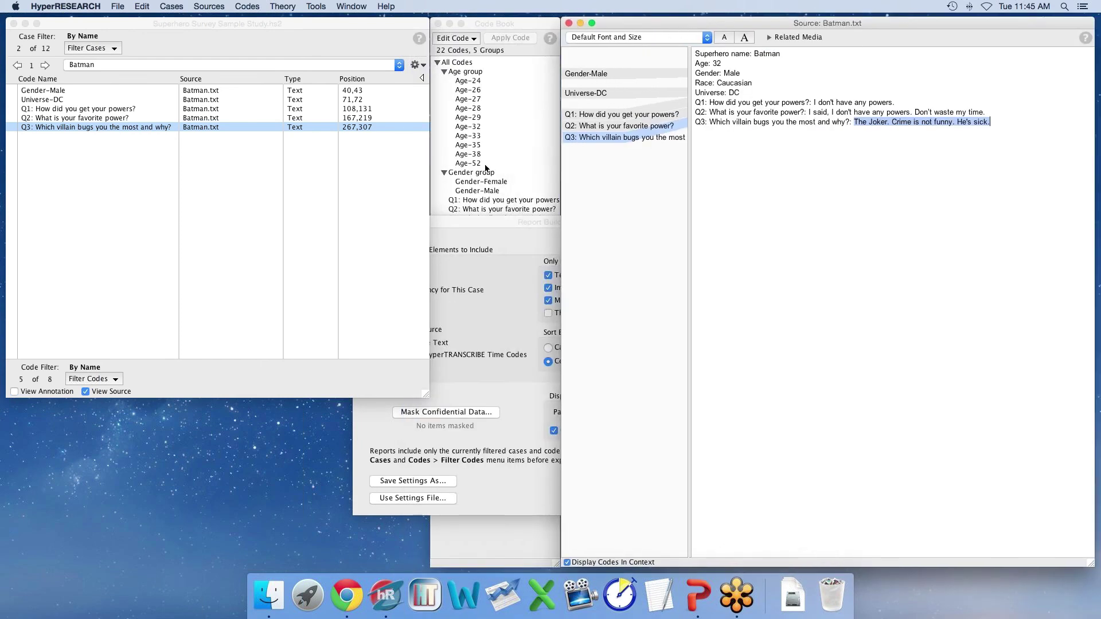
Create a new code named Nemesis and apply it to the selected Q3 answer in Batman.txt.
left_click(468, 38)
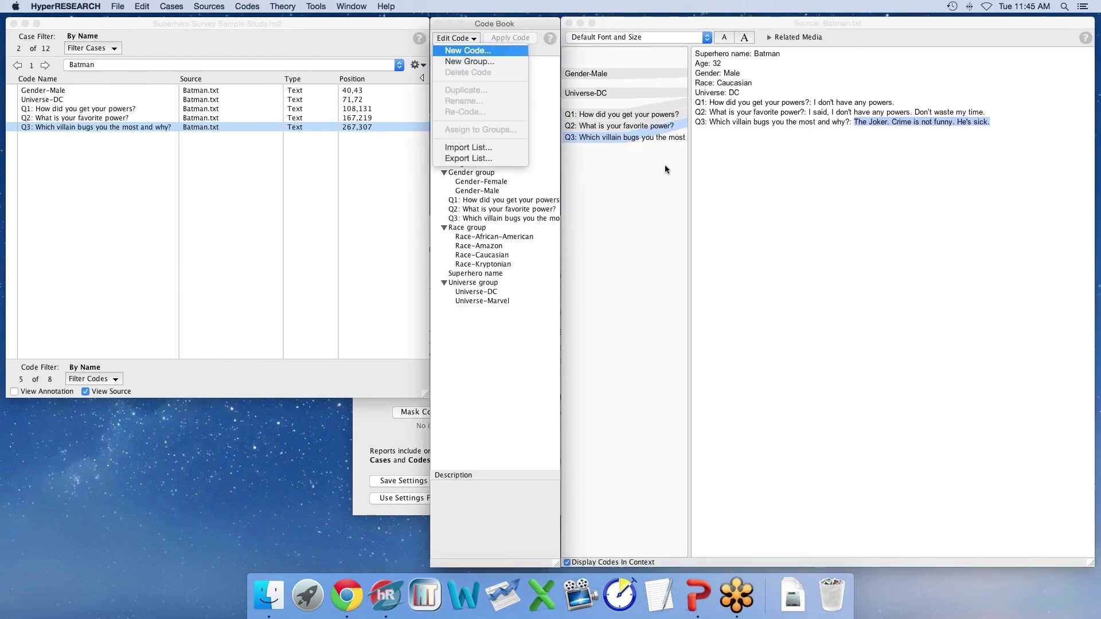
left_click(468, 51)
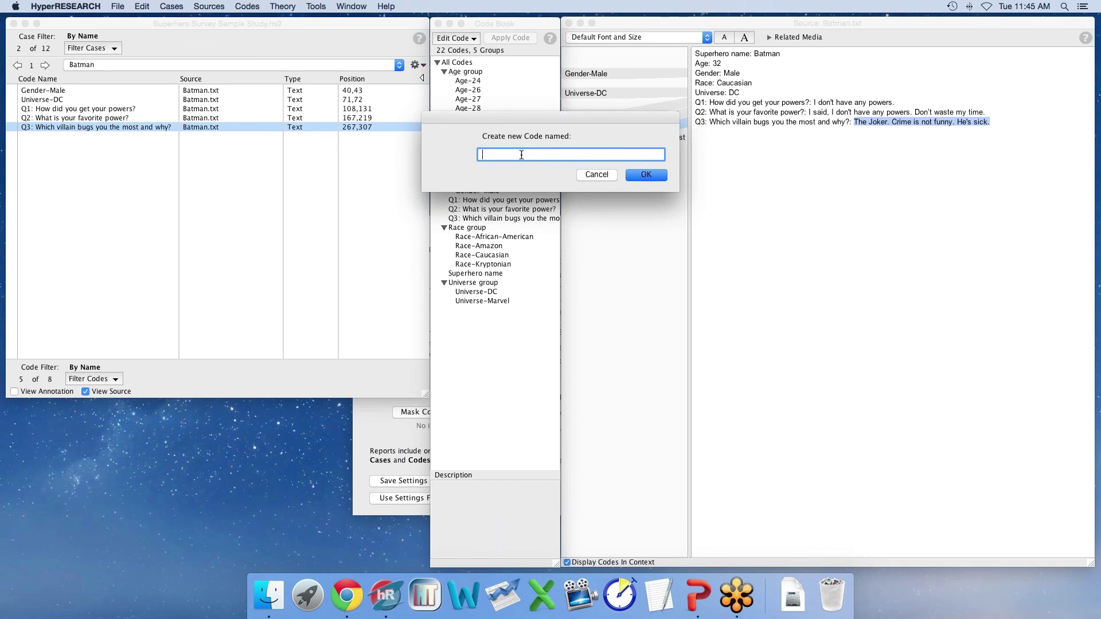
type("Nemesis")
left_click(646, 176)
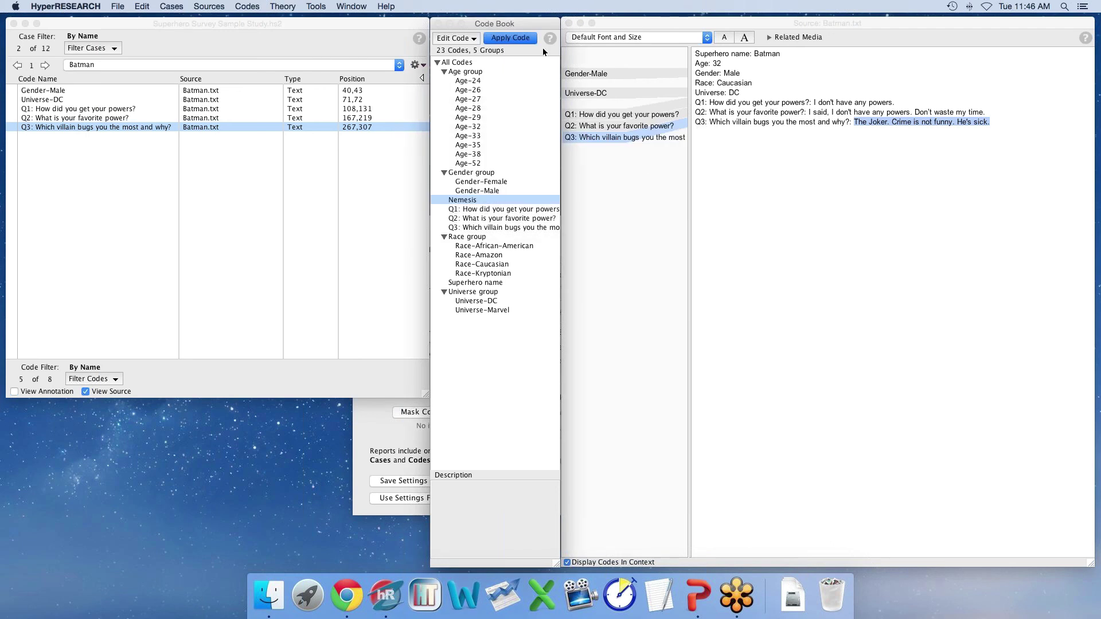
left_click(520, 39)
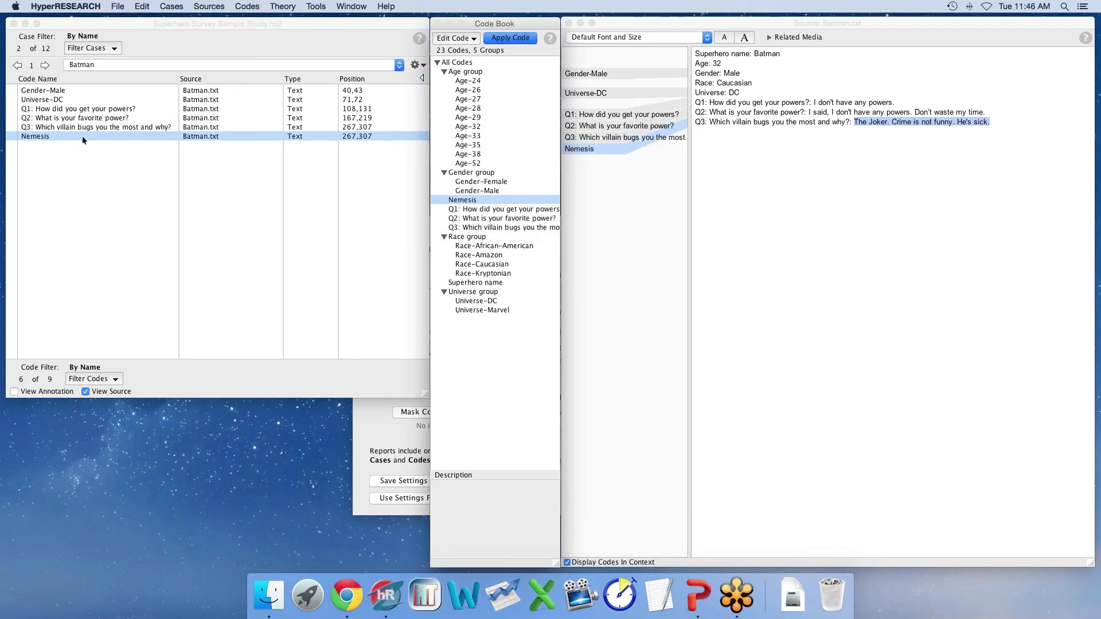
left_click(81, 136)
left_click(837, 36)
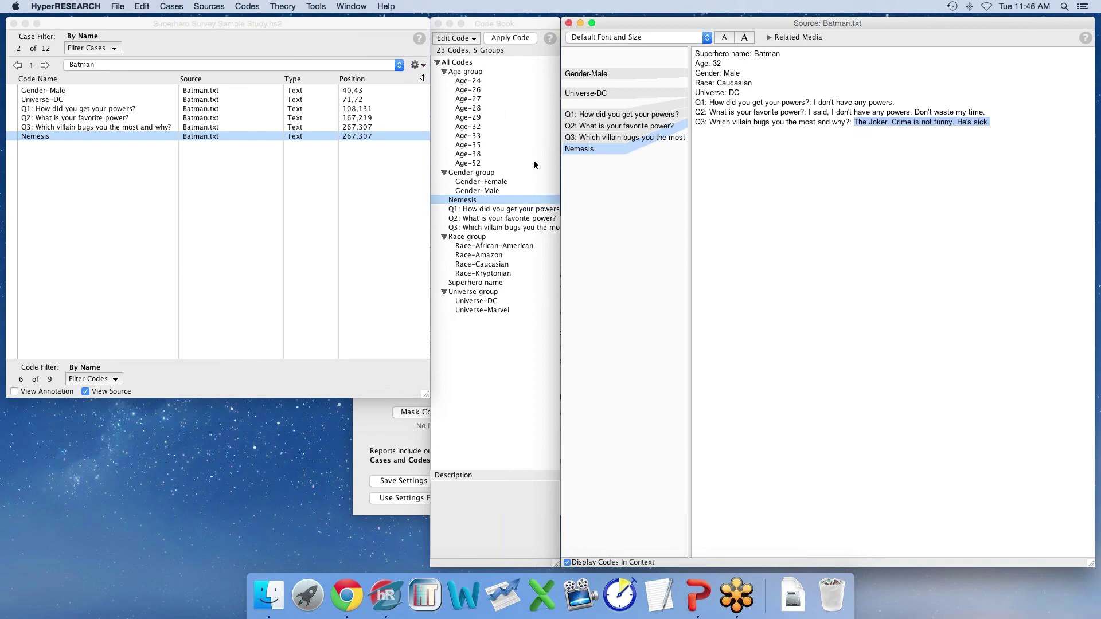
Switch to the Superman case and apply the Nemesis code to the word "Luthor" in its Q3 answer.
left_click(105, 66)
left_click(98, 76)
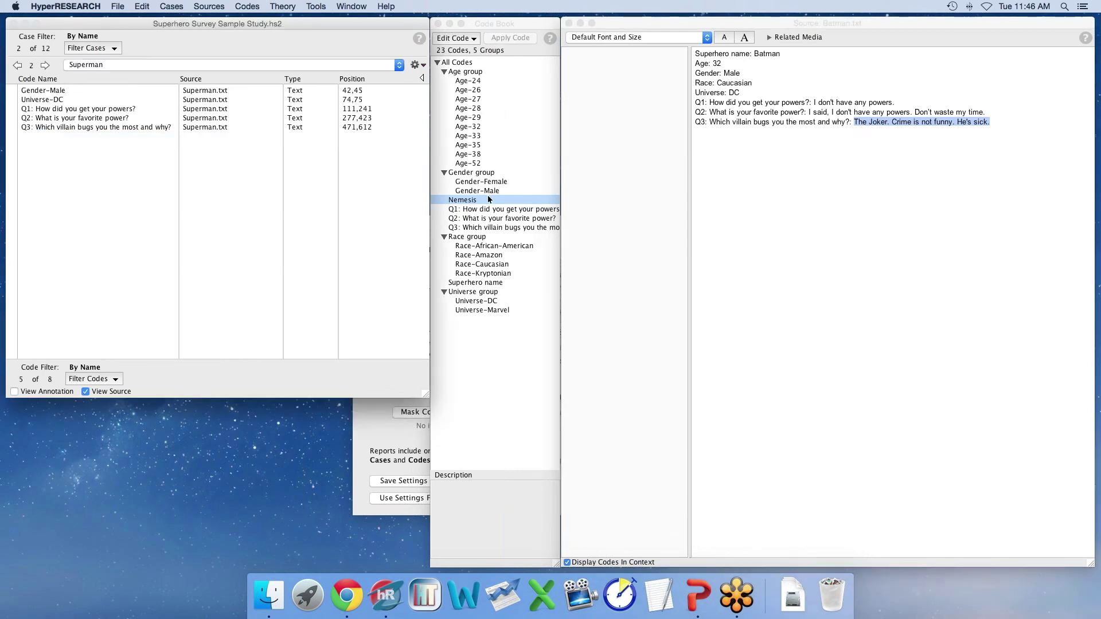
left_click(94, 127)
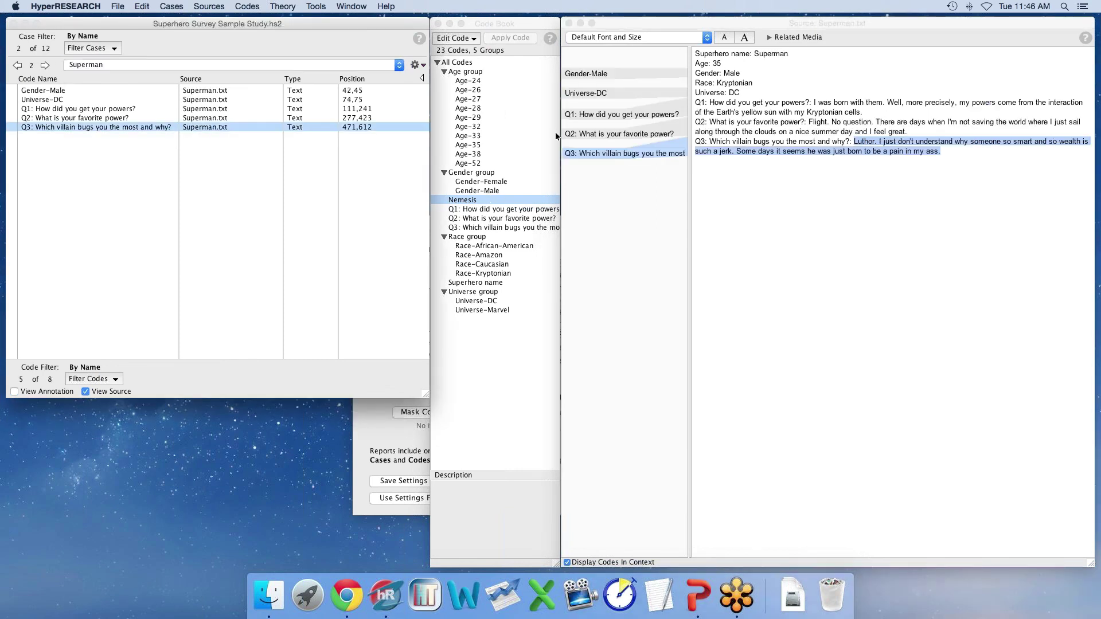
double_click(864, 141)
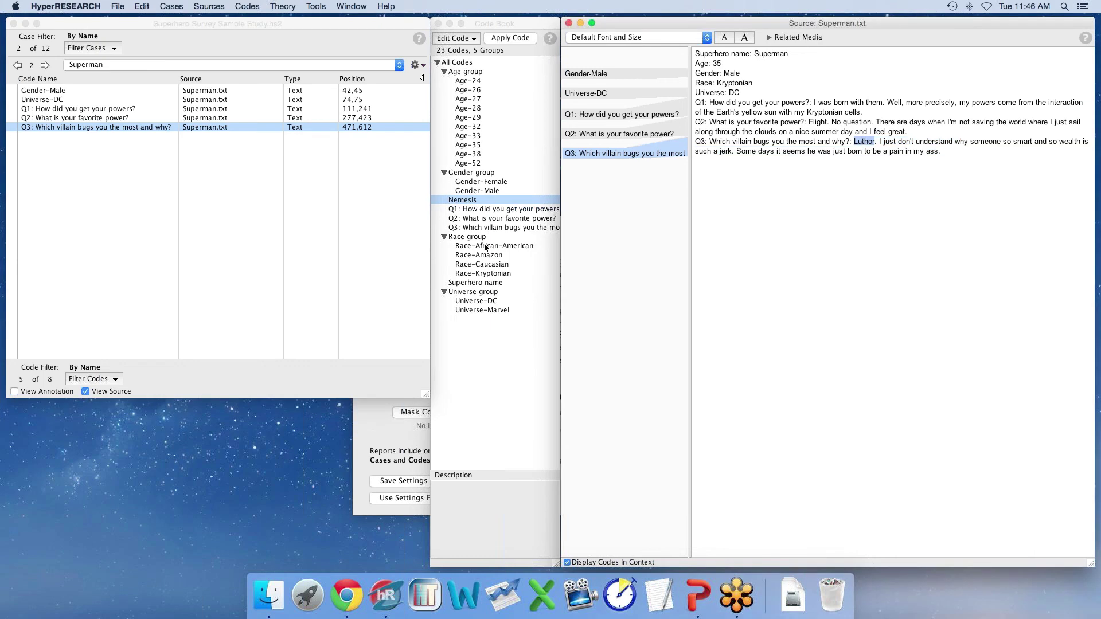
left_click(473, 200)
left_click(510, 38)
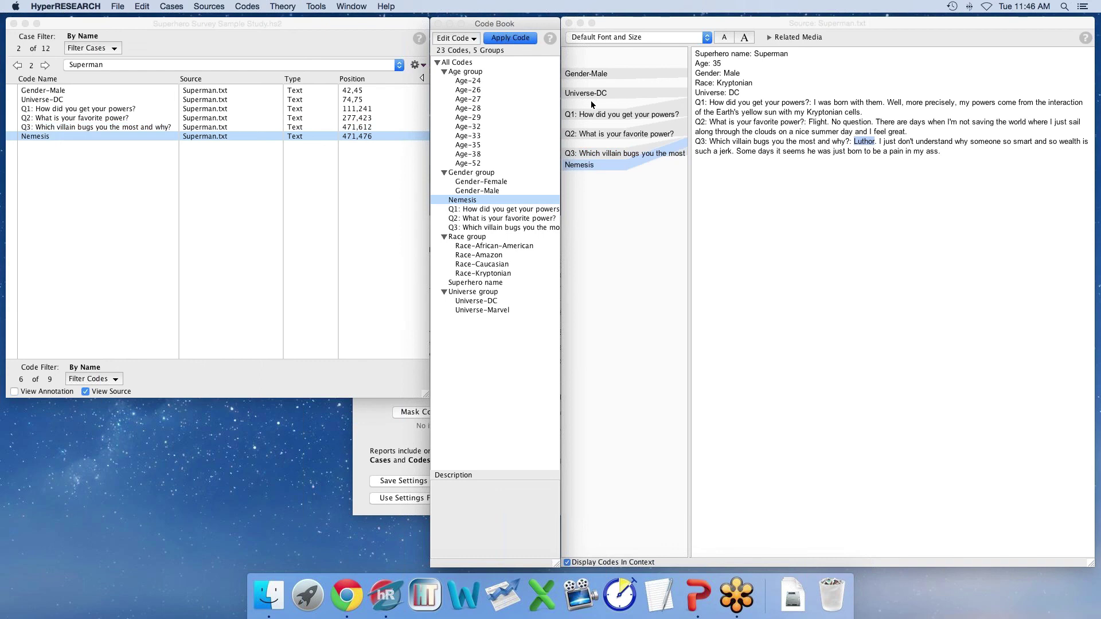
left_click(248, 140)
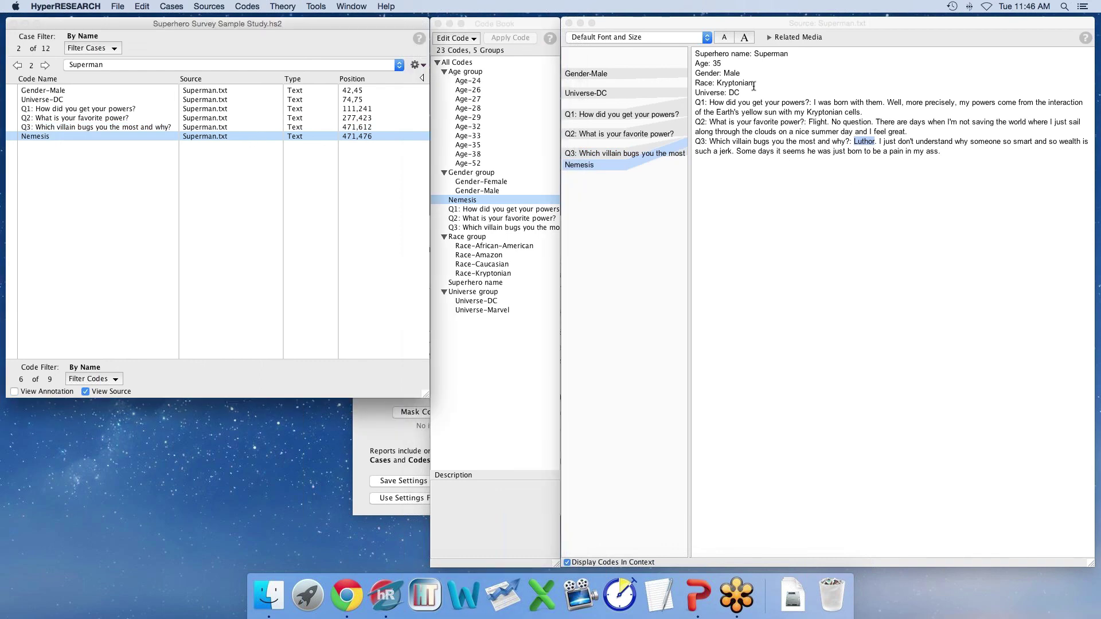
View Superman's source passage coded Q1: How did you get your powers?
left_click(105, 66)
left_click(155, 37)
left_click(50, 108)
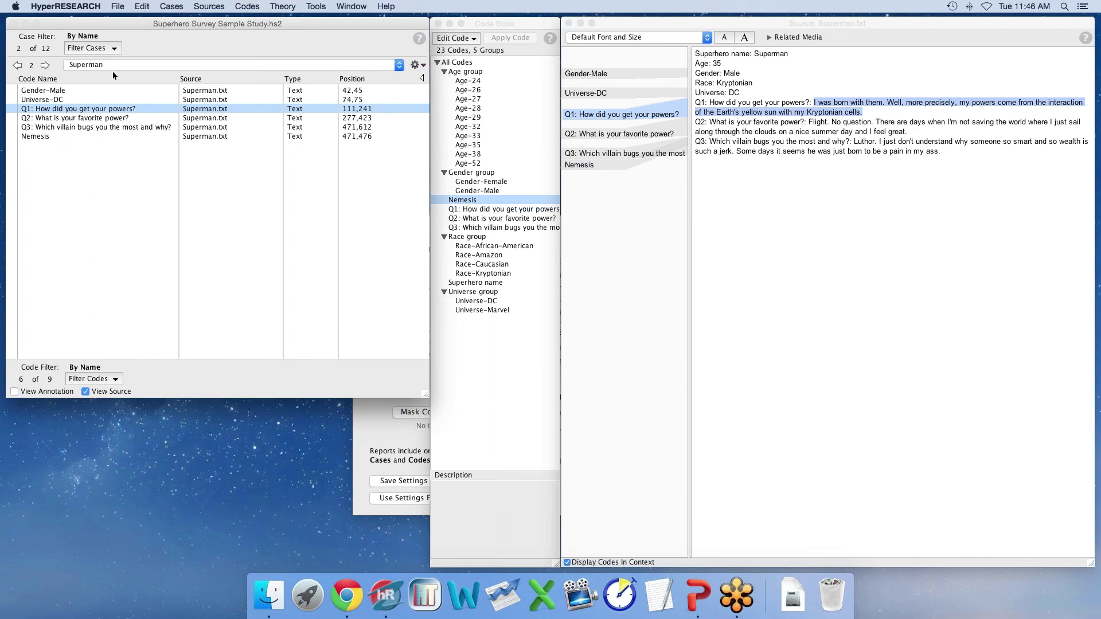
Filter all cases by criteria so that only those coded Race-Caucasian are selected.
left_click(104, 45)
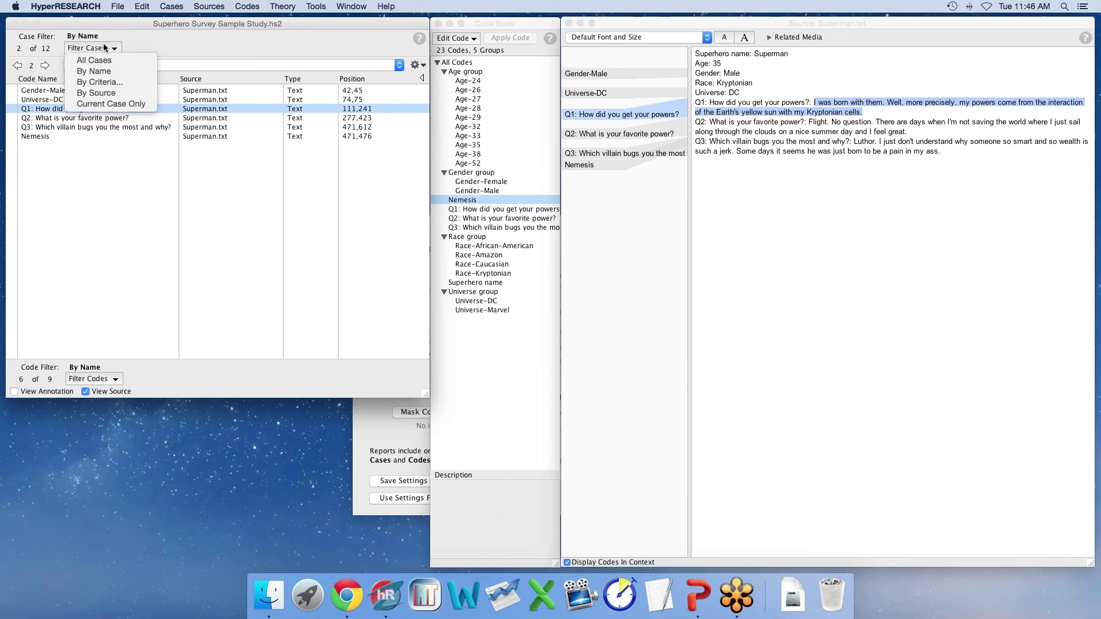
left_click(114, 82)
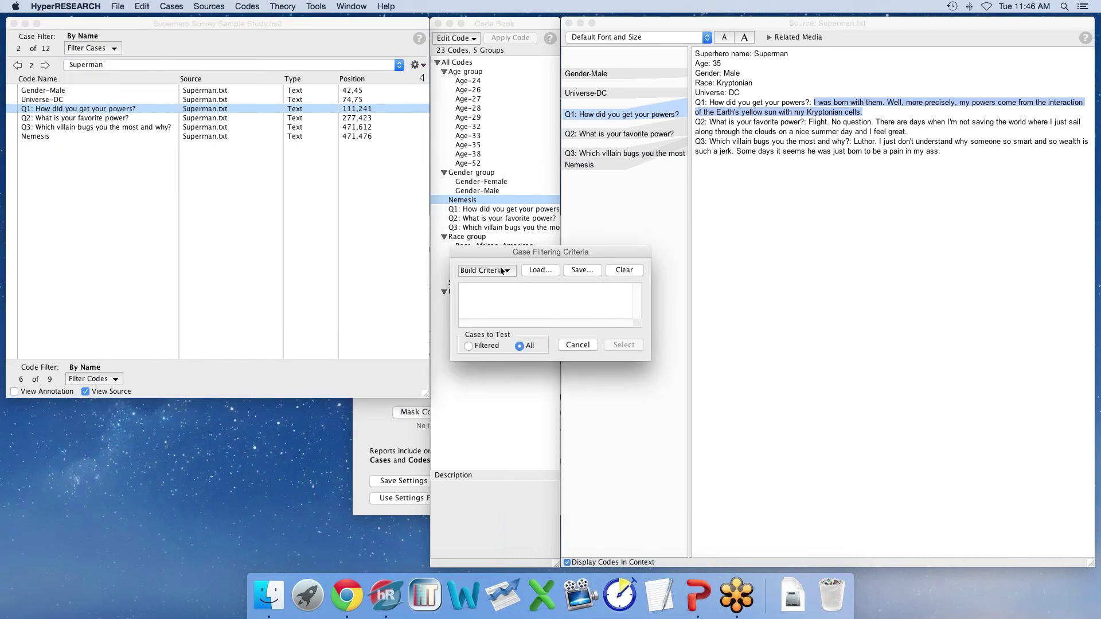
left_click(501, 271)
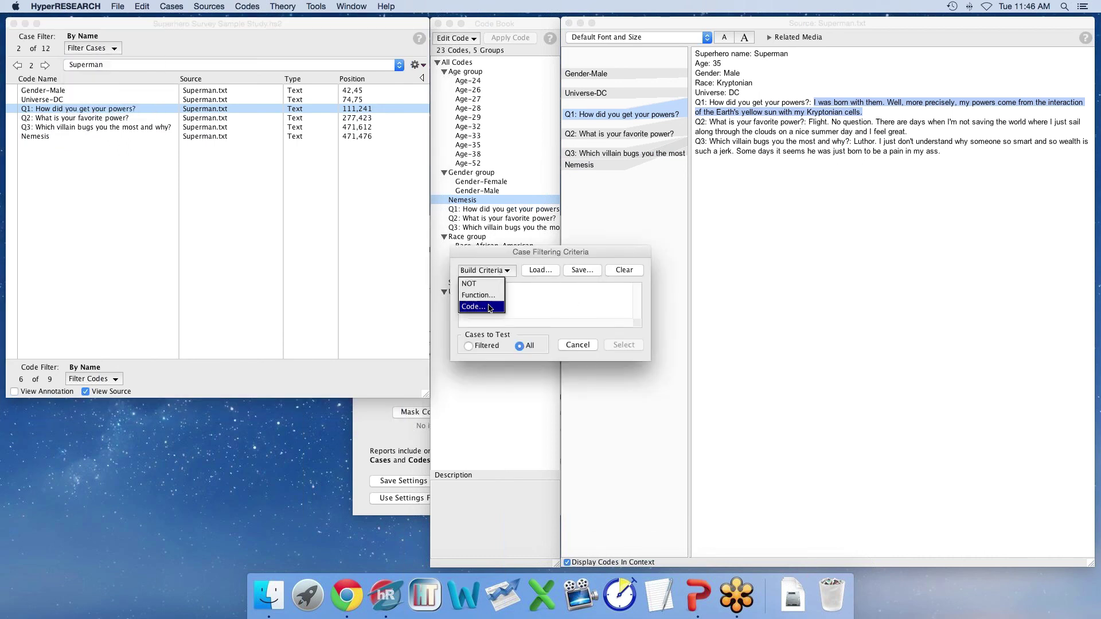
left_click(481, 306)
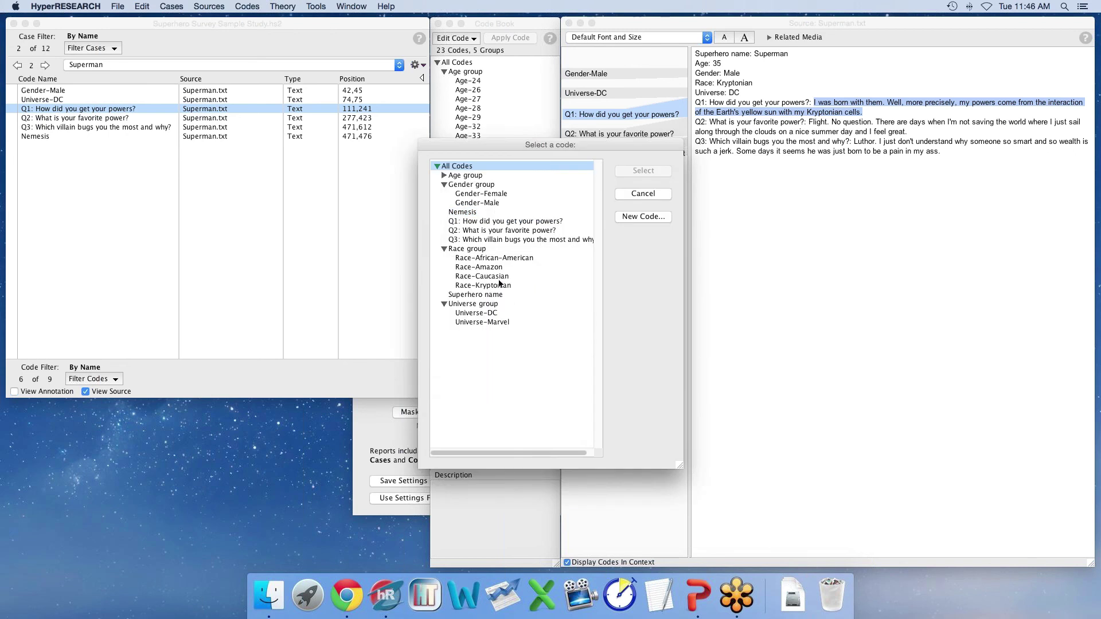
left_click(504, 259)
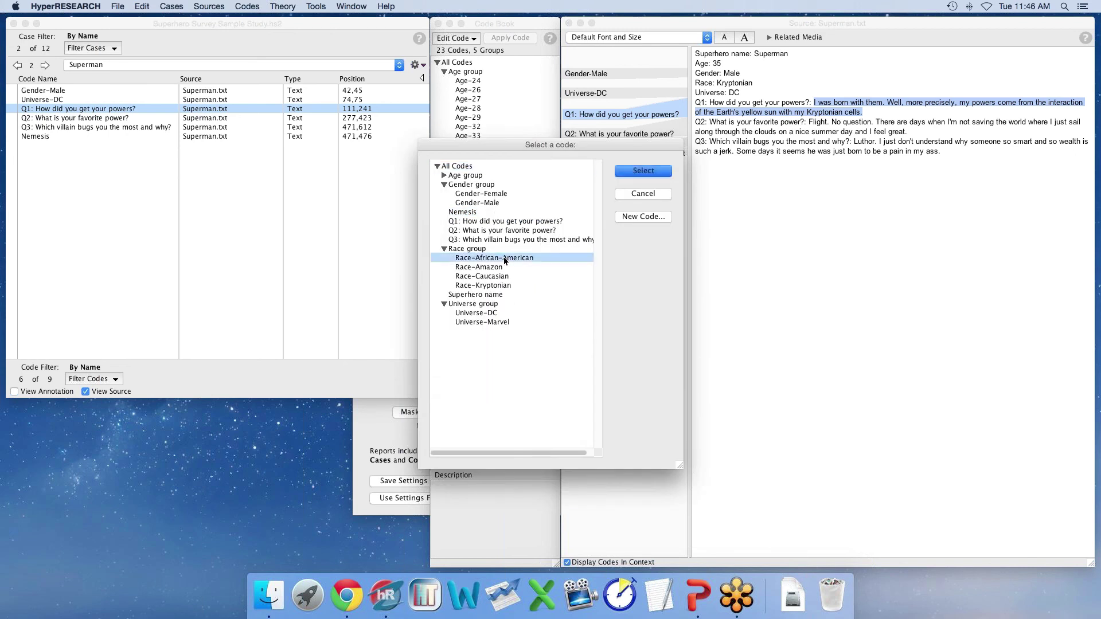
left_click(499, 277)
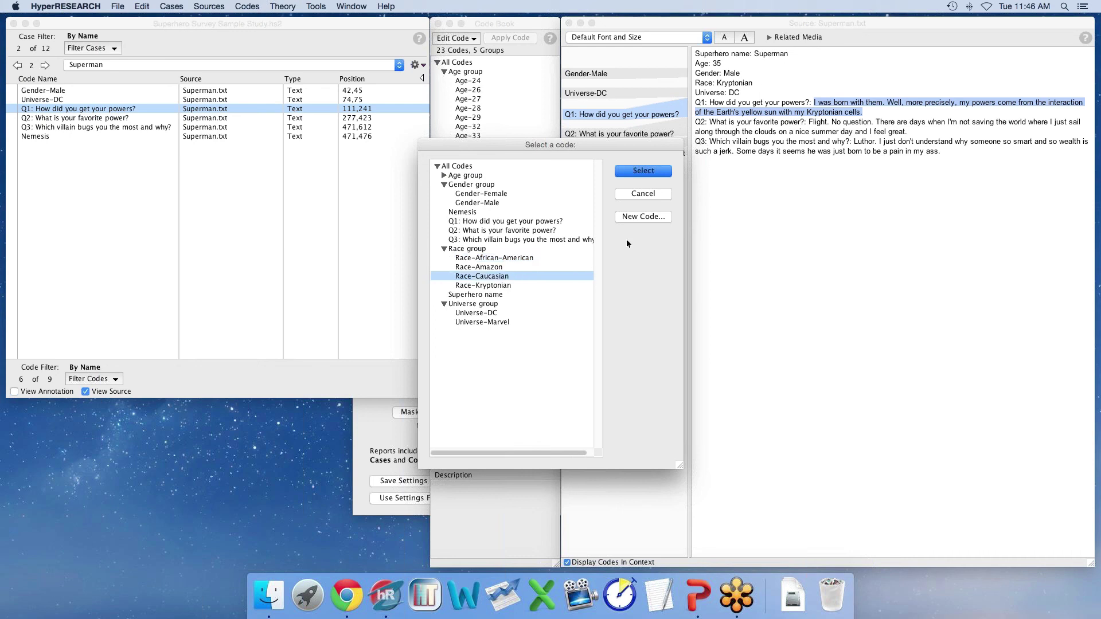
left_click(643, 171)
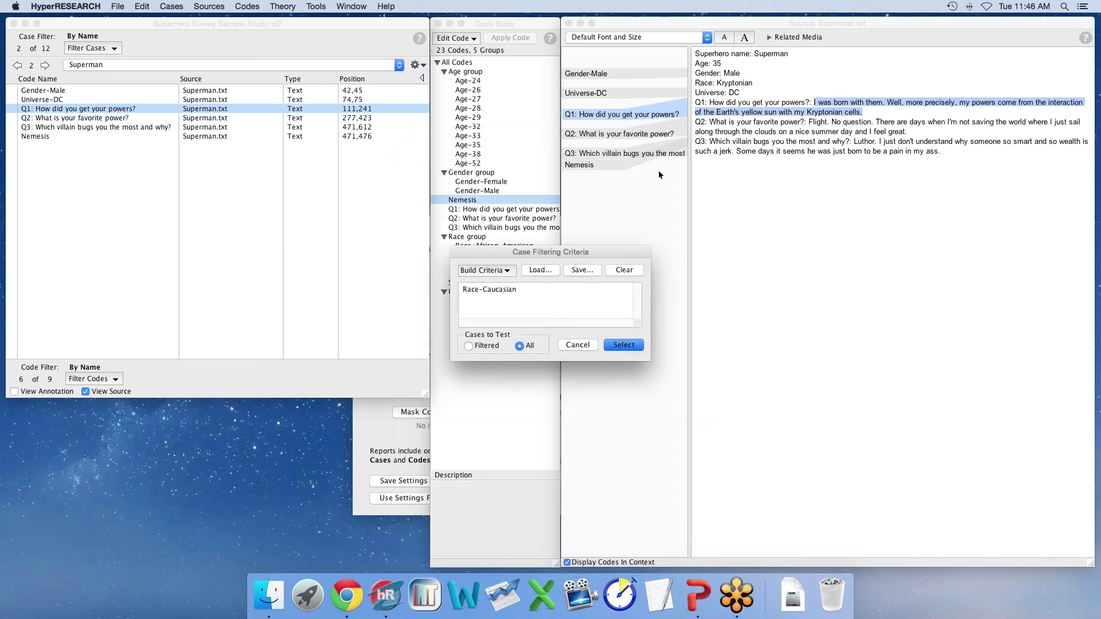
left_click(636, 343)
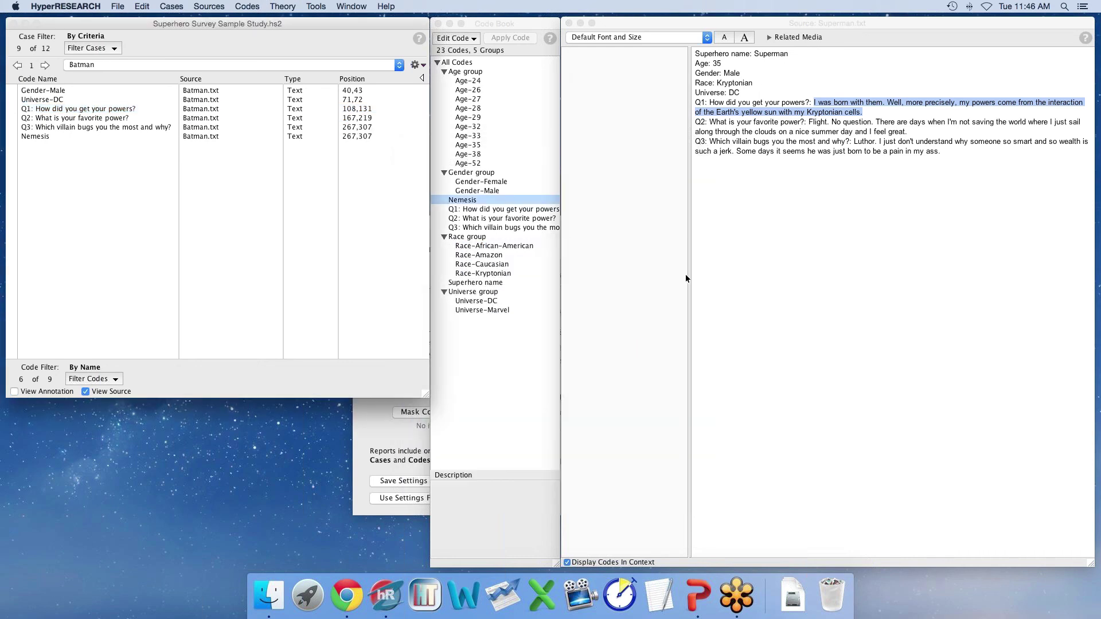
Review the list of case names that match the Race-Caucasian filter, leaving Batman as the current case.
left_click(156, 64)
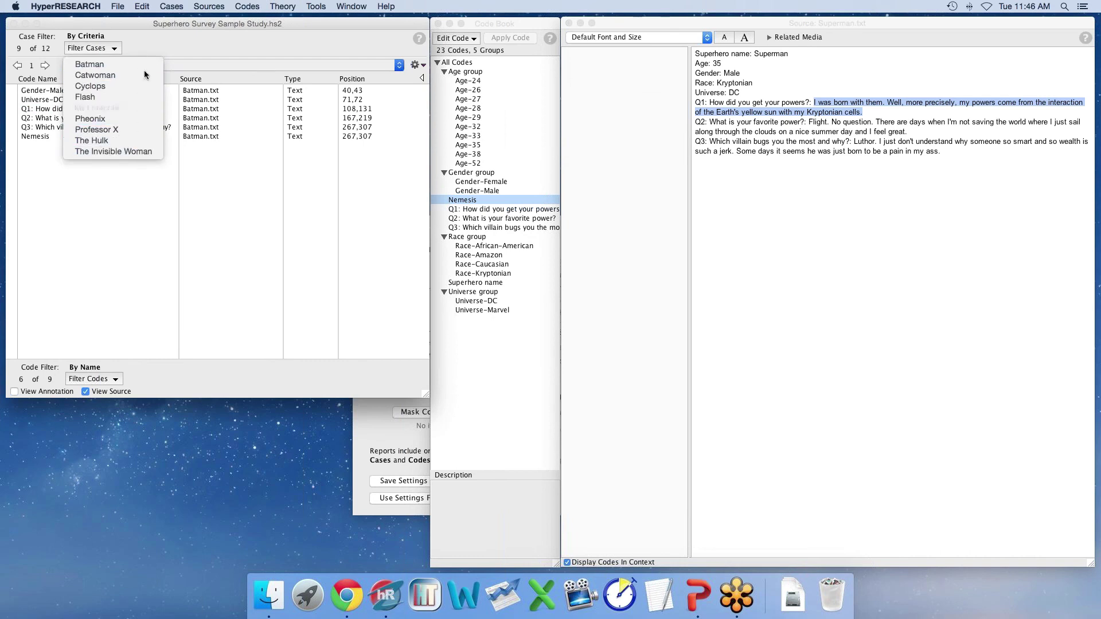
left_click(160, 37)
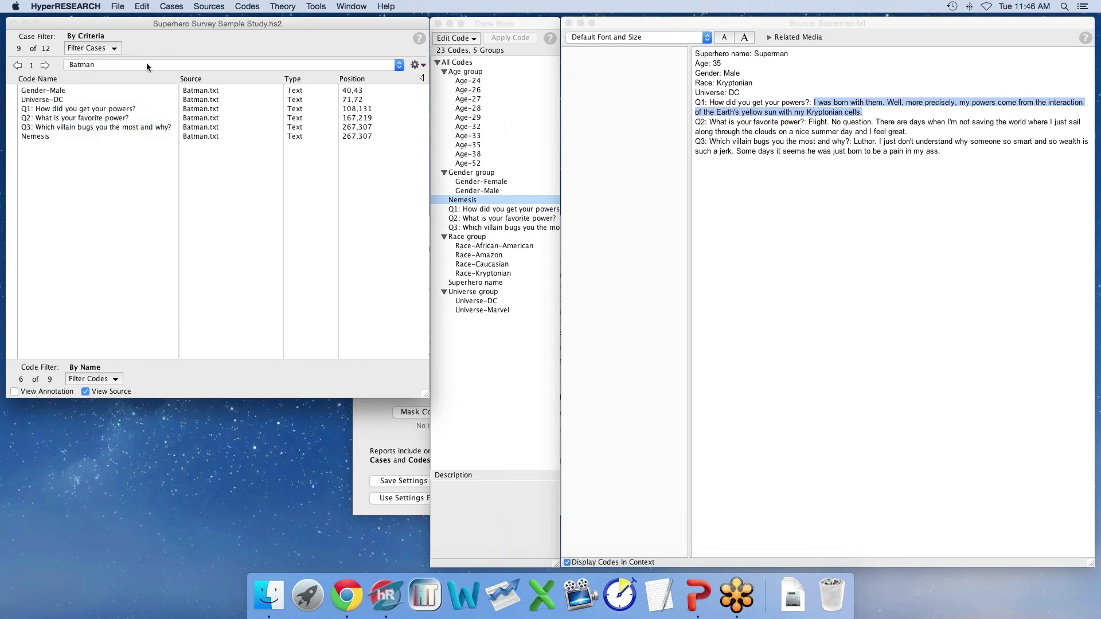
left_click(146, 63)
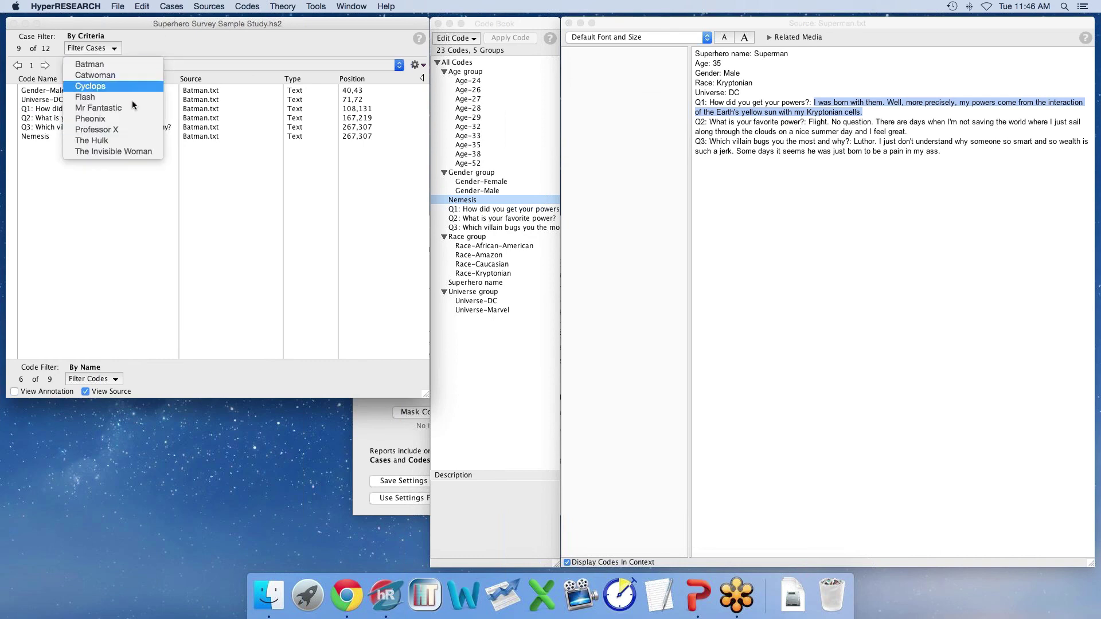
left_click(159, 29)
left_click(128, 65)
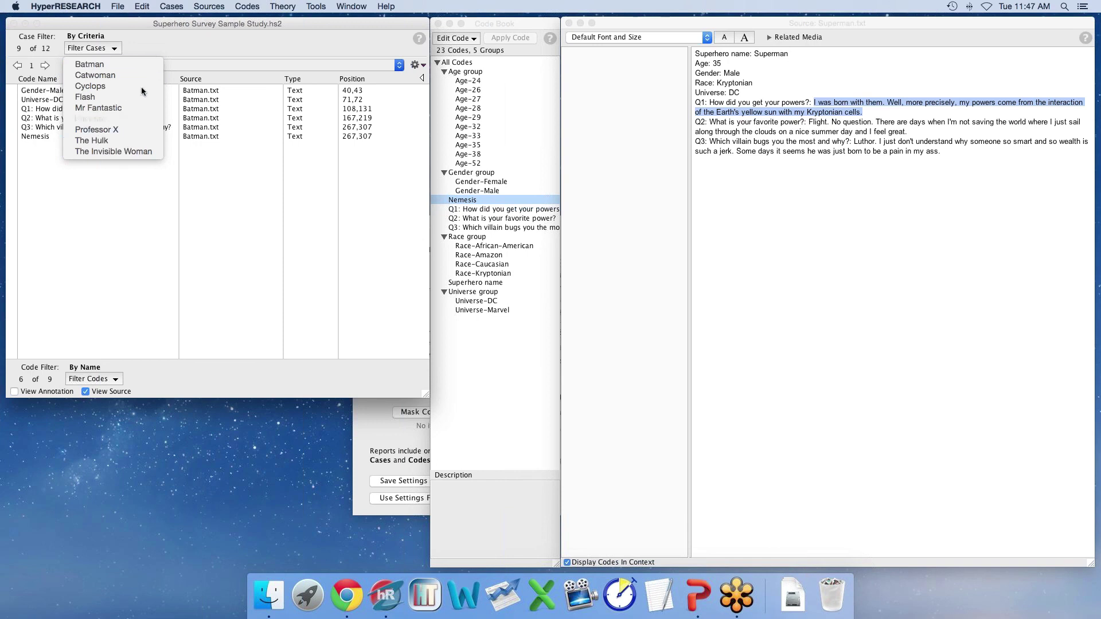
left_click(154, 42)
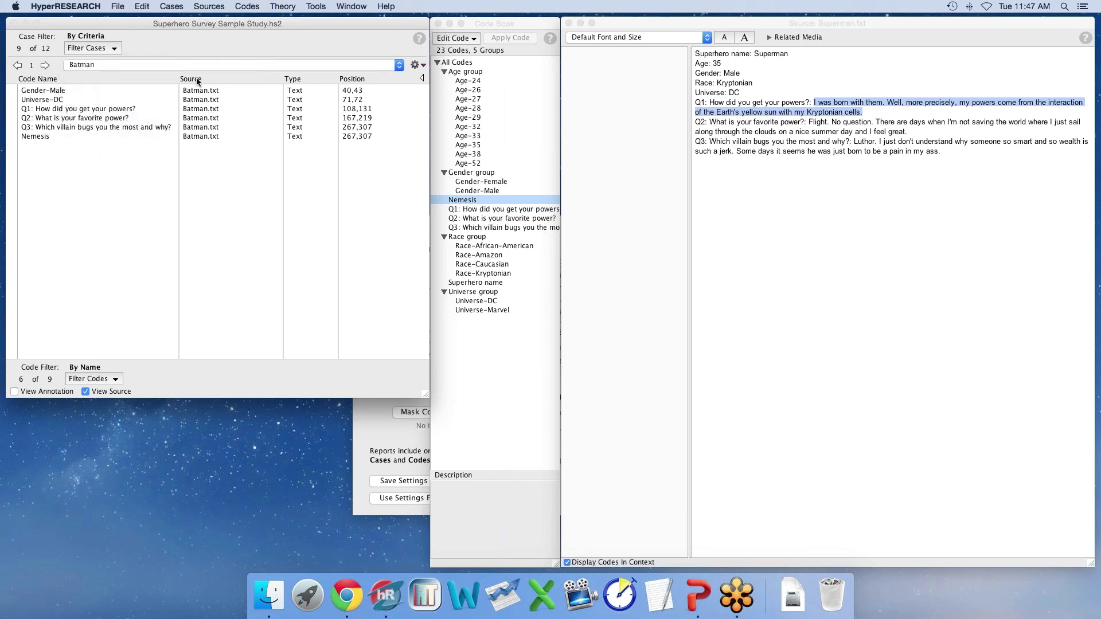
left_click(131, 63)
left_click(160, 37)
Start a new case filtering criteria expression with the Gender-Female code.
left_click(93, 48)
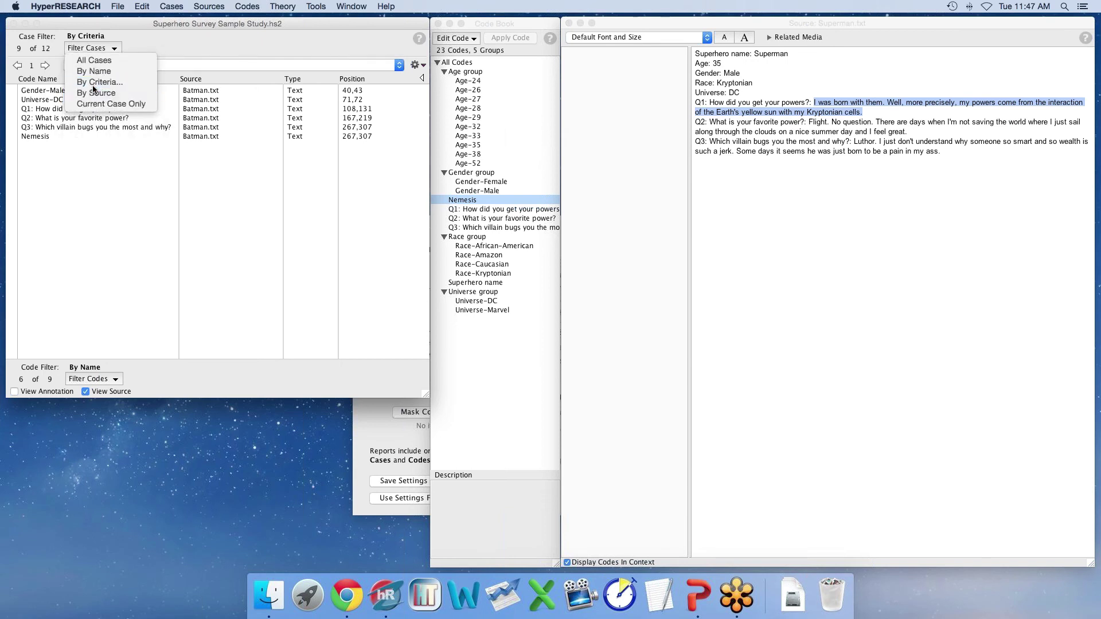
left_click(99, 82)
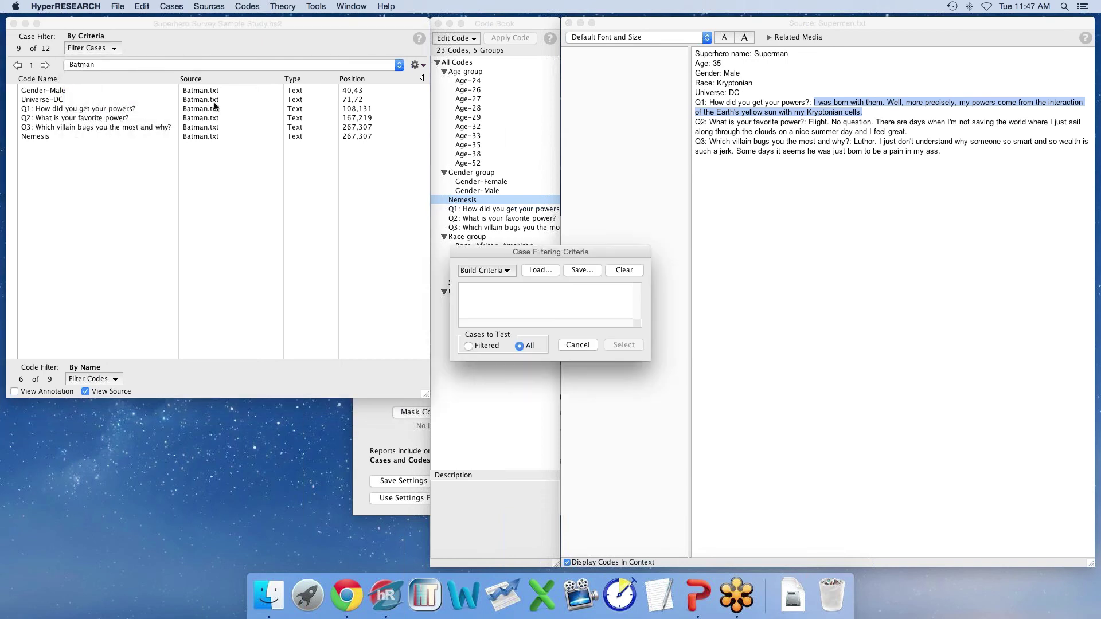
left_click(507, 270)
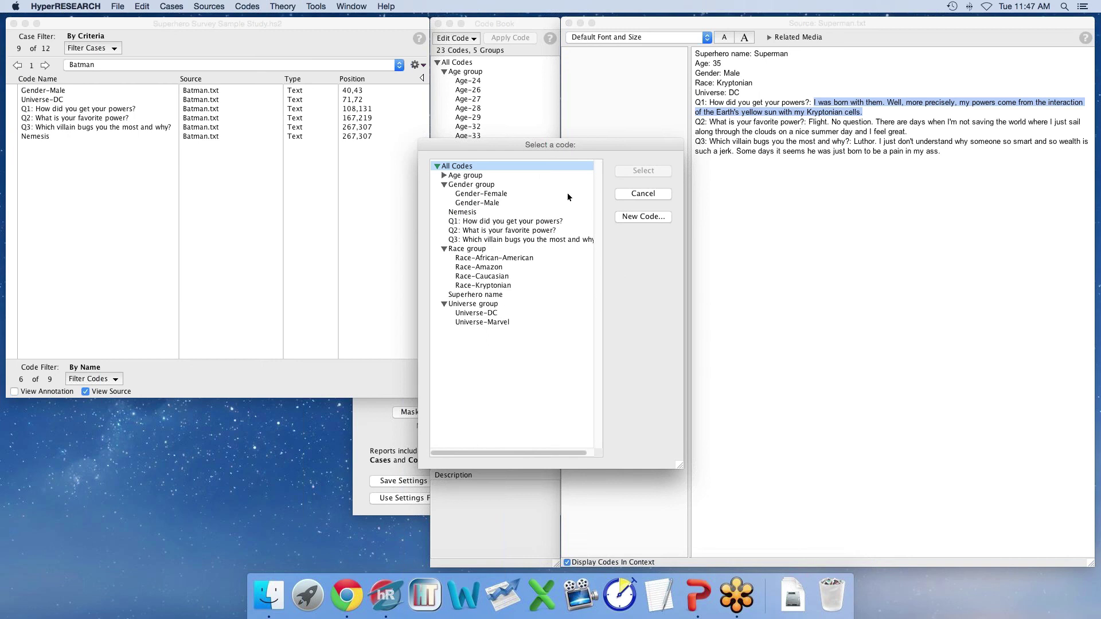
left_click(492, 194)
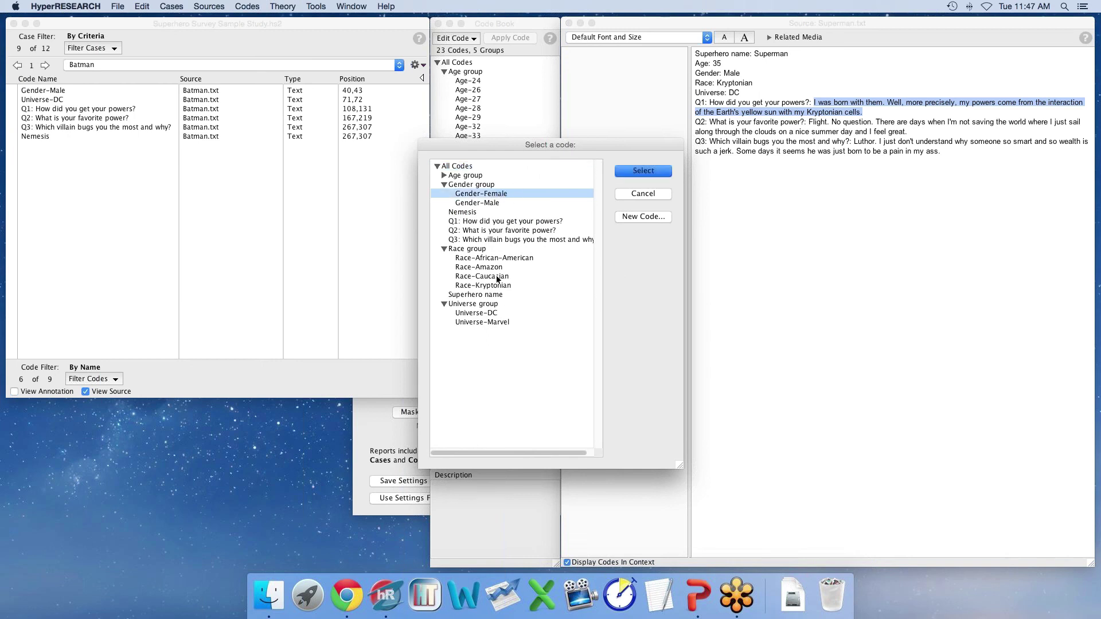
left_click(654, 171)
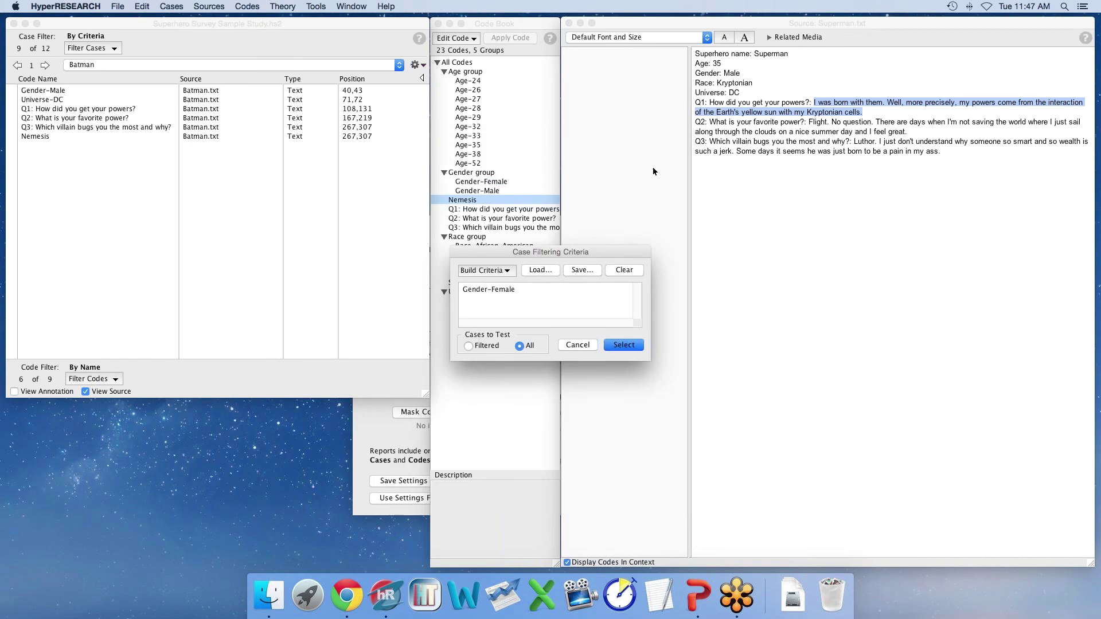
Extend the criteria to Gender-Female AND Universe-DC and apply the filter to all cases.
left_click(491, 270)
left_click(481, 283)
left_click(500, 273)
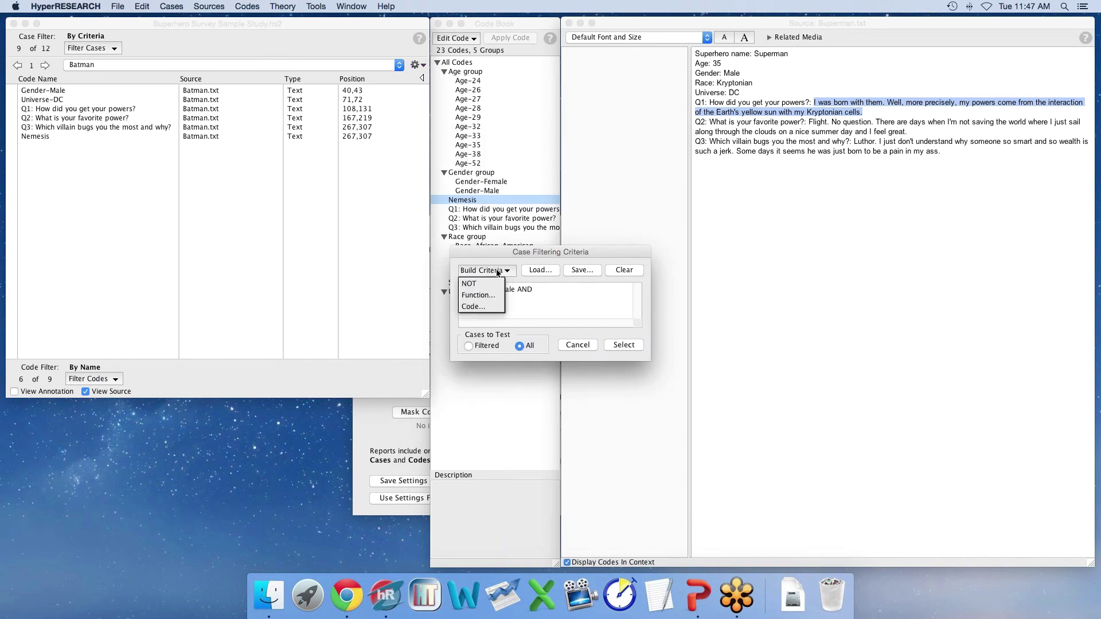
left_click(482, 307)
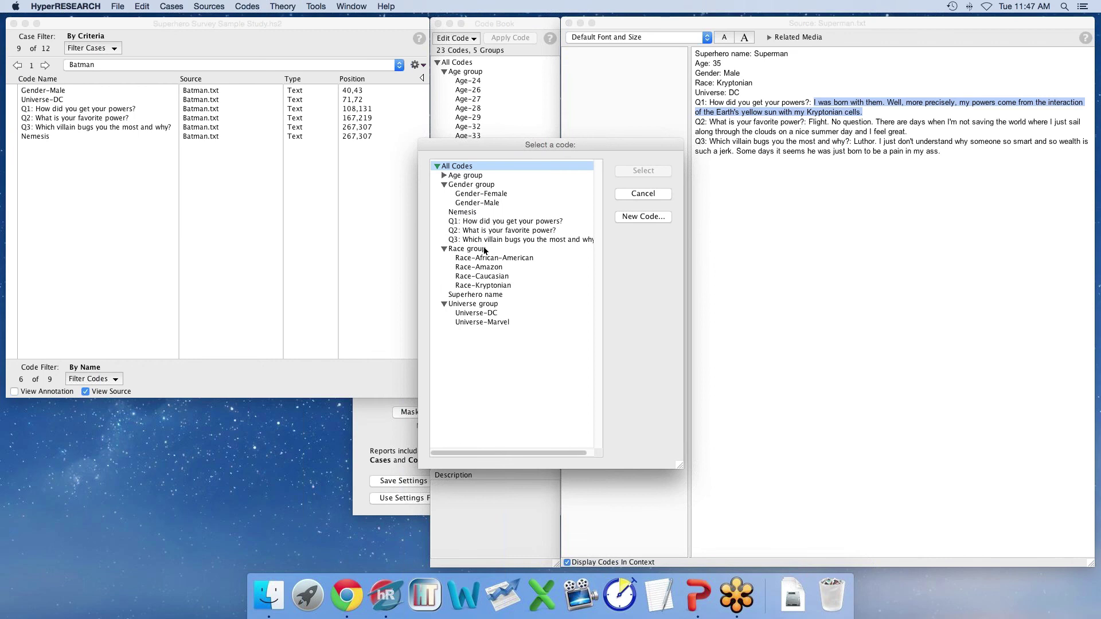
left_click(480, 315)
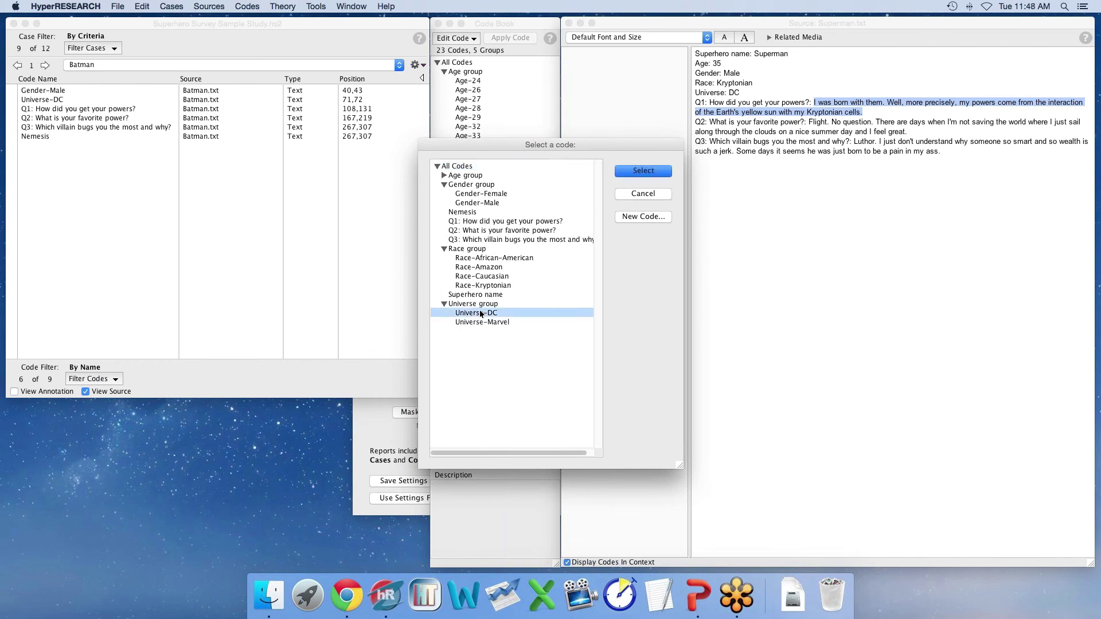
left_click(638, 171)
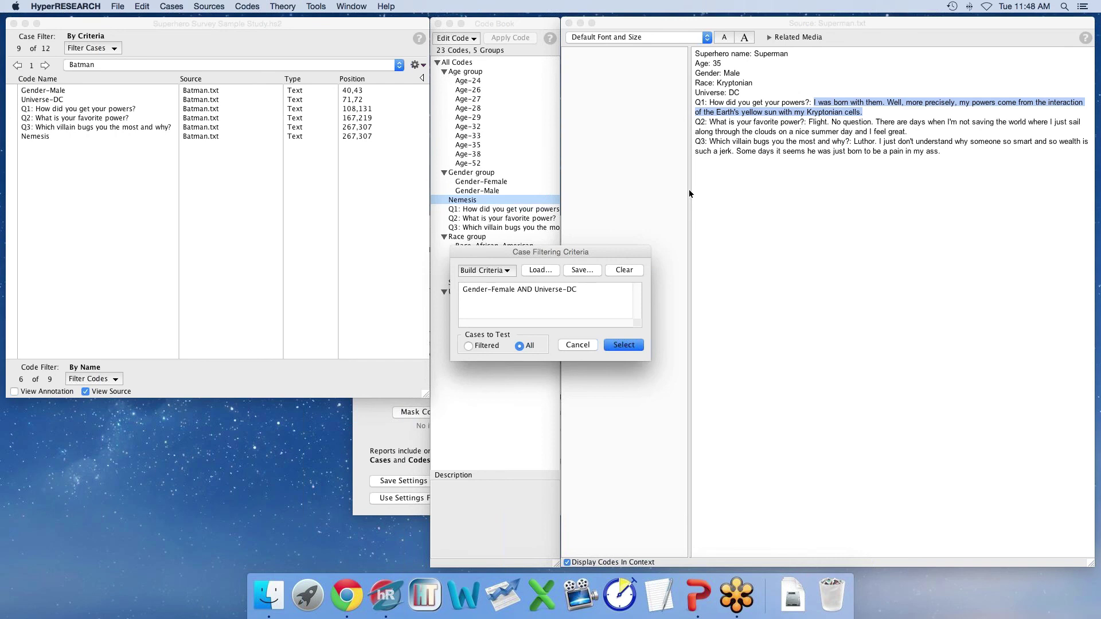
left_click(624, 344)
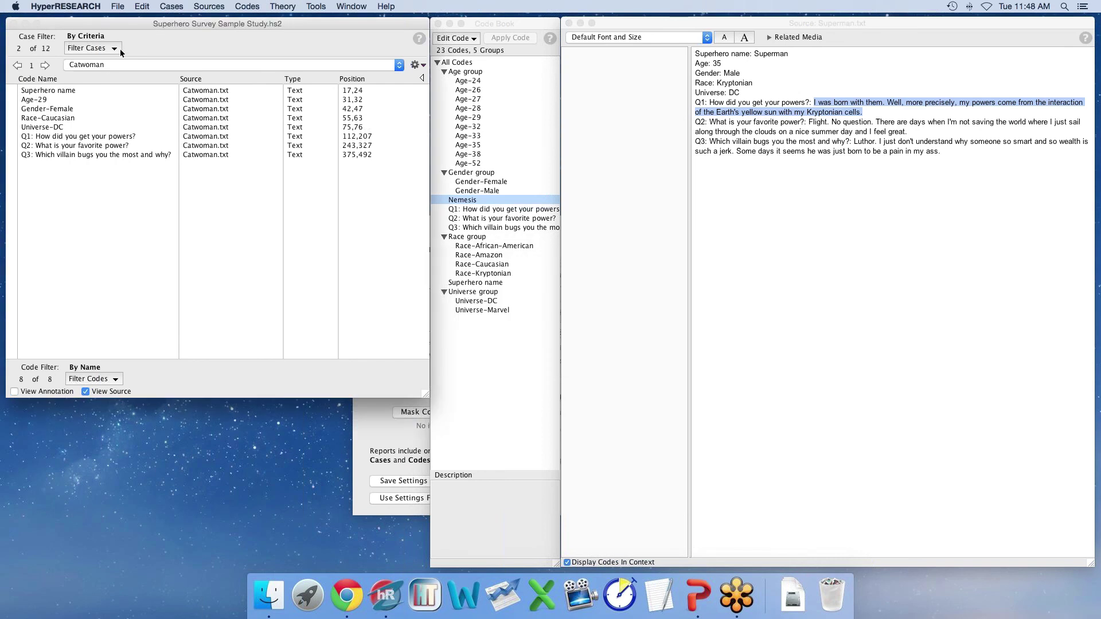
View the filtered Wonder Woman case, return to the Catwoman case and check the list of matching cases.
left_click(107, 64)
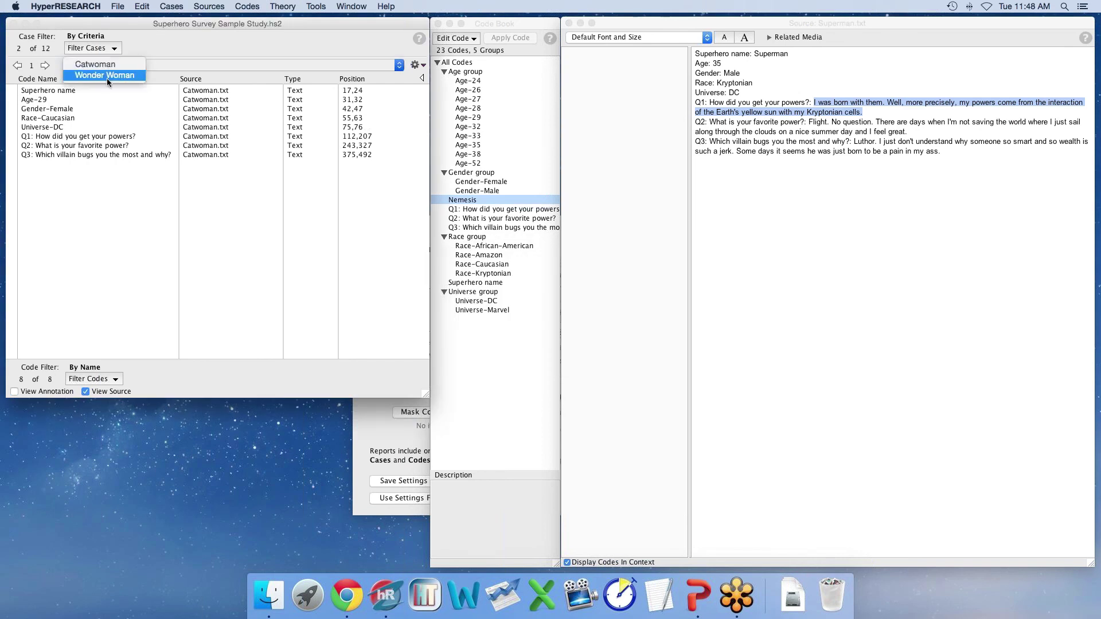
left_click(107, 77)
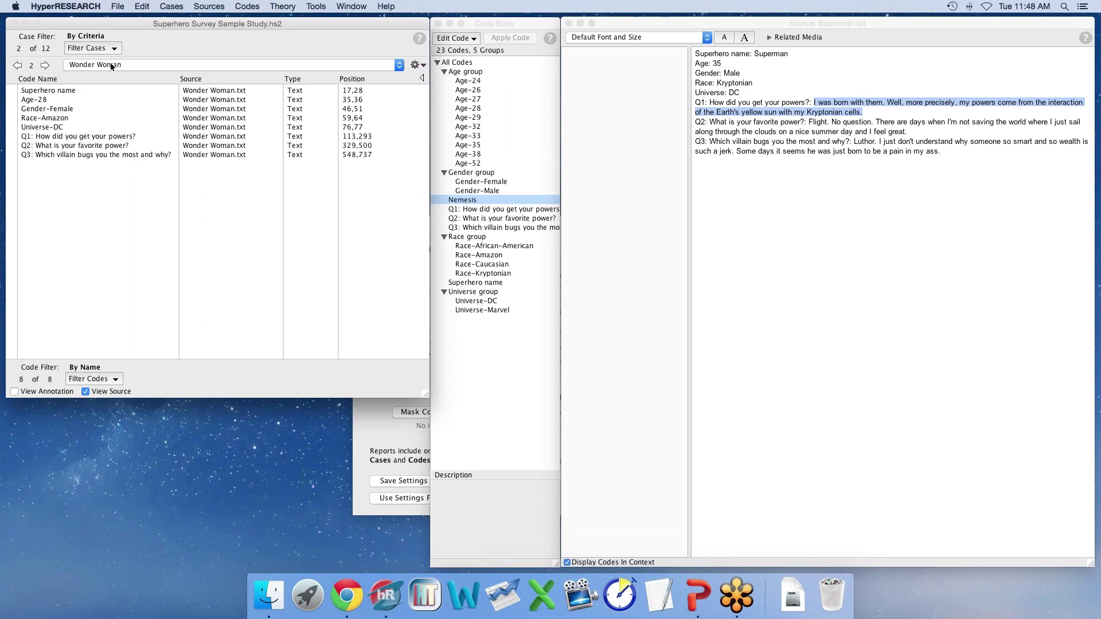
left_click(111, 65)
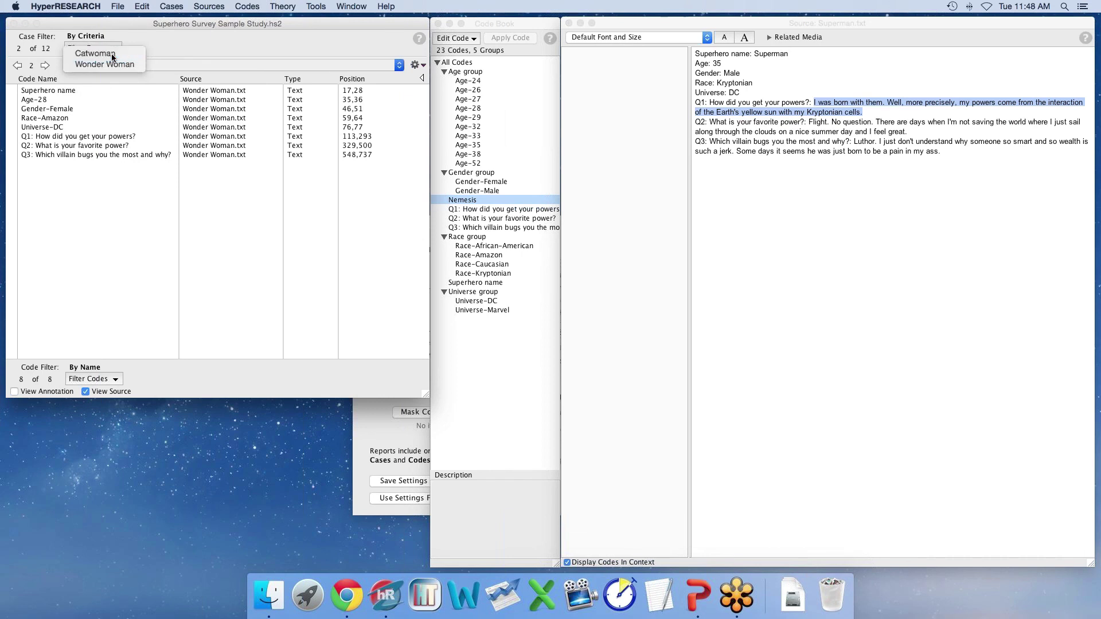
left_click(111, 53)
left_click(108, 64)
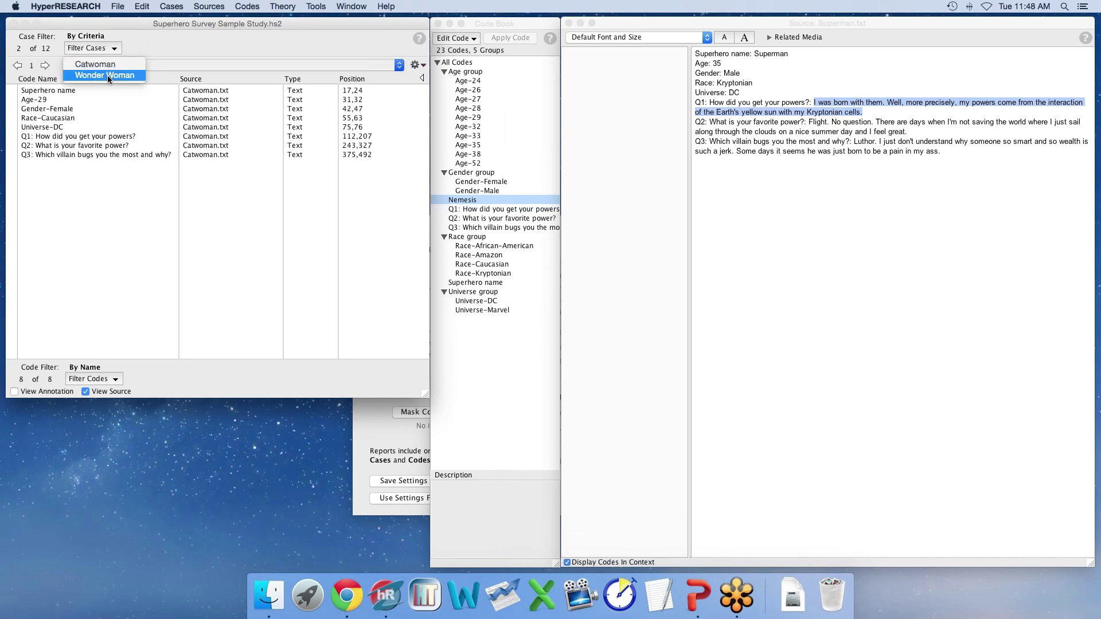
left_click(112, 65)
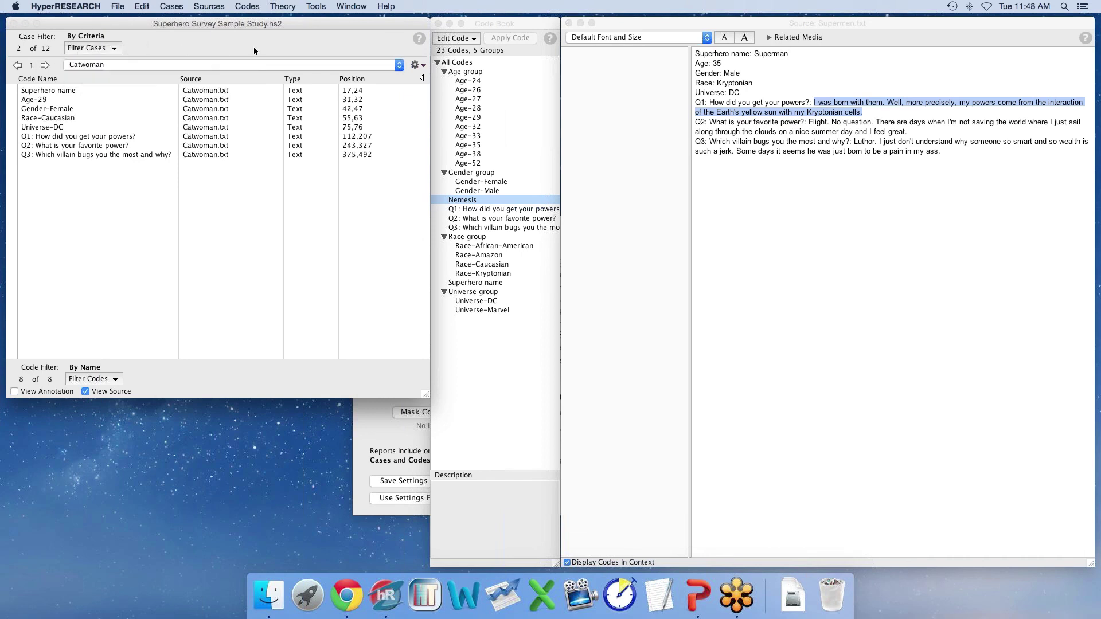
Begin another case filter by criteria, using Gender-Female as the first code.
left_click(104, 49)
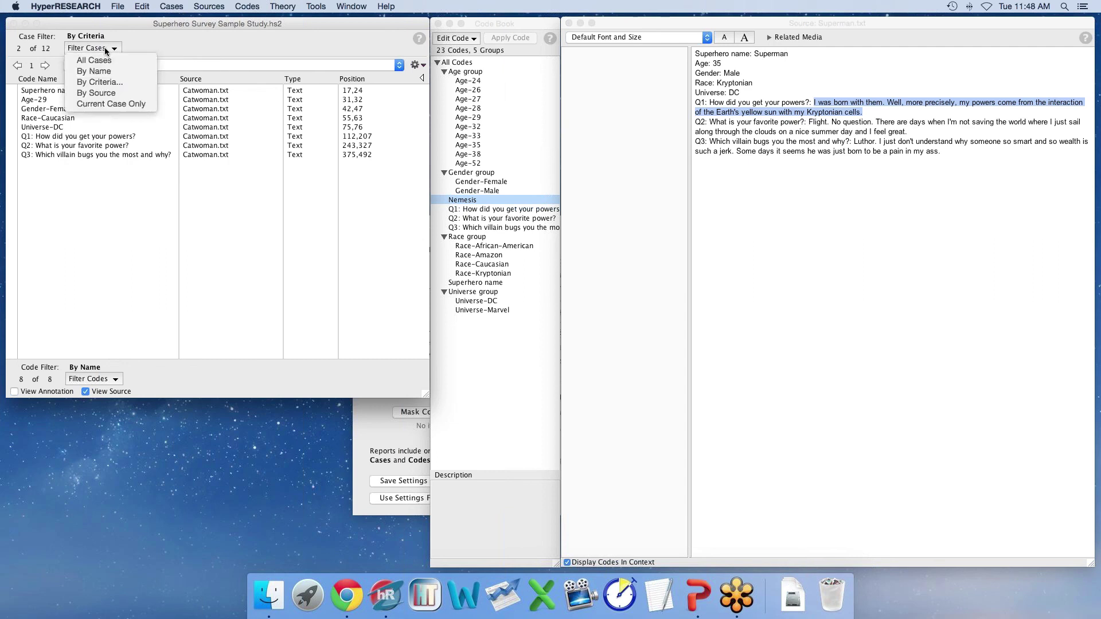
left_click(115, 82)
left_click(504, 273)
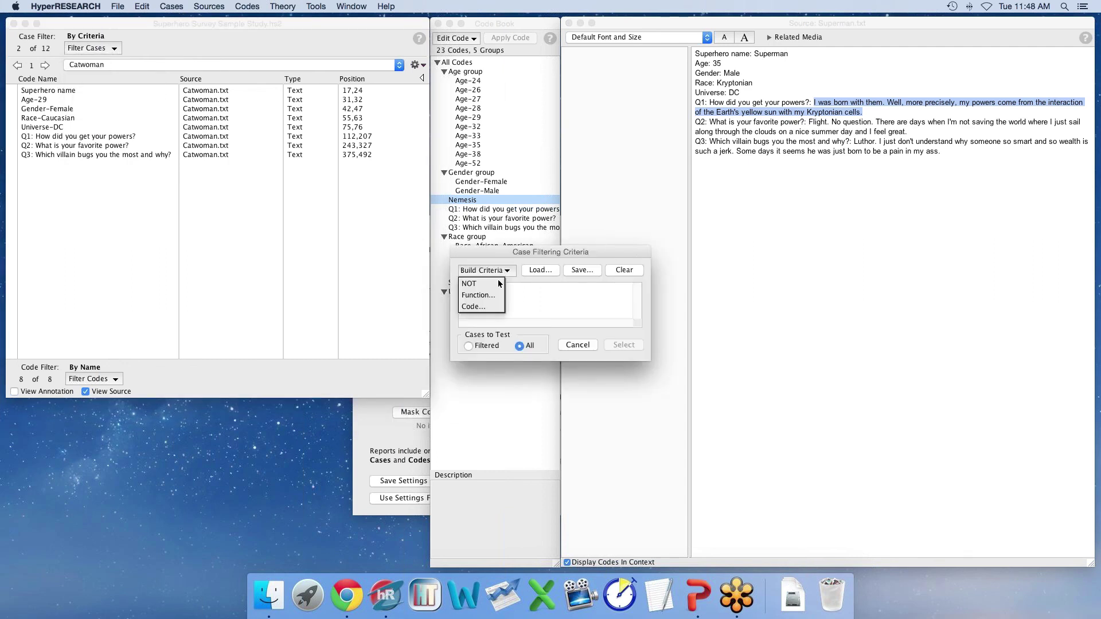
left_click(479, 294)
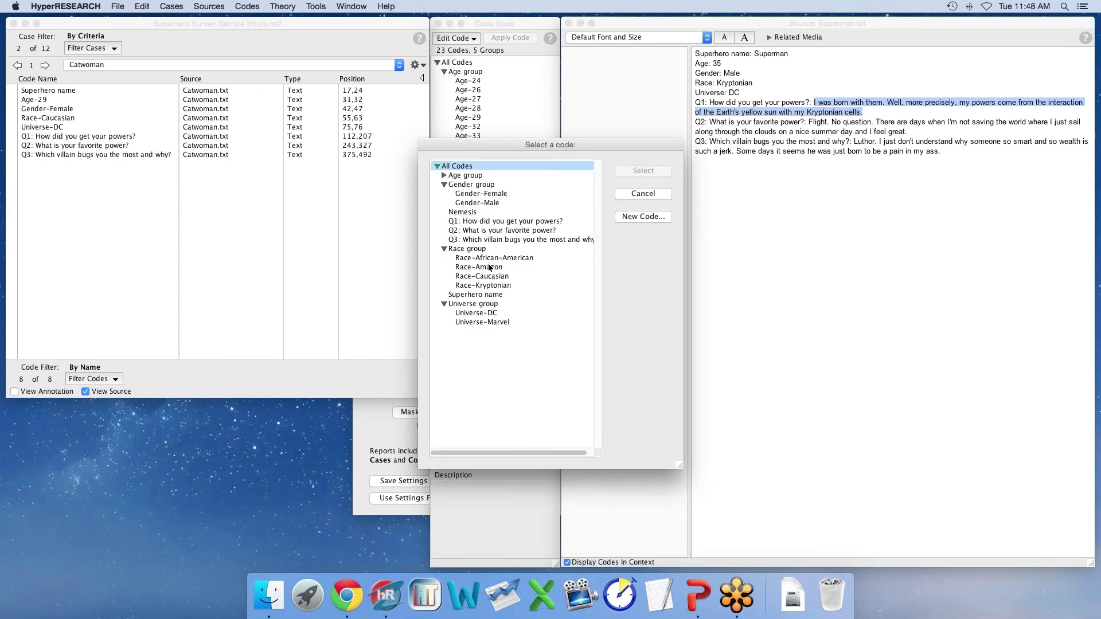
left_click(483, 194)
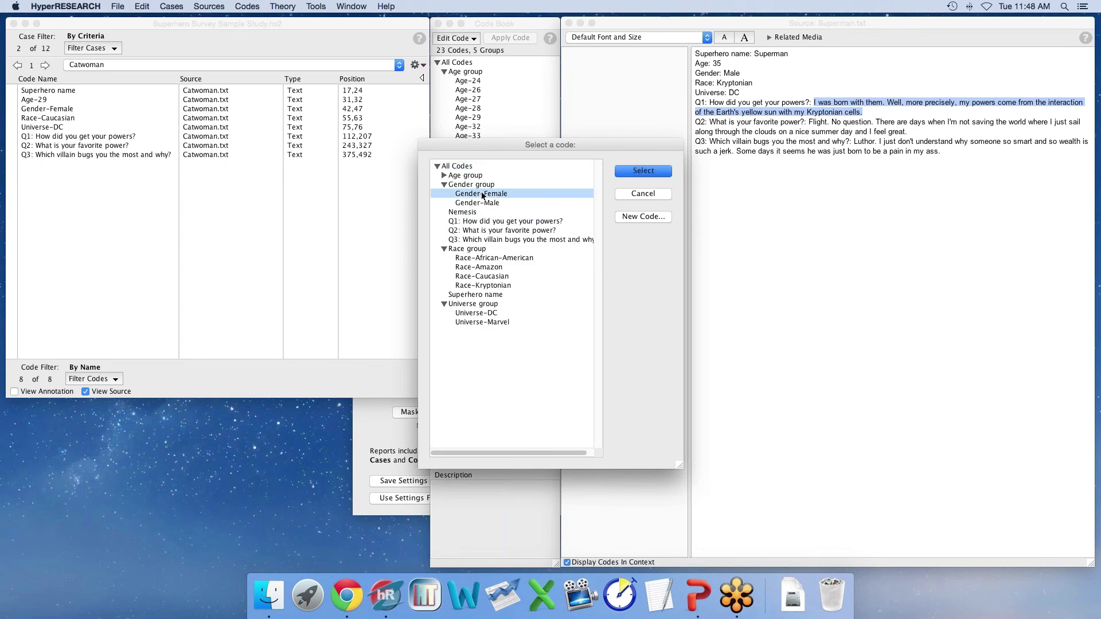
left_click(635, 173)
Add AND Universe-Marvel after Gender-Female in the case filtering criteria.
left_click(487, 270)
left_click(470, 283)
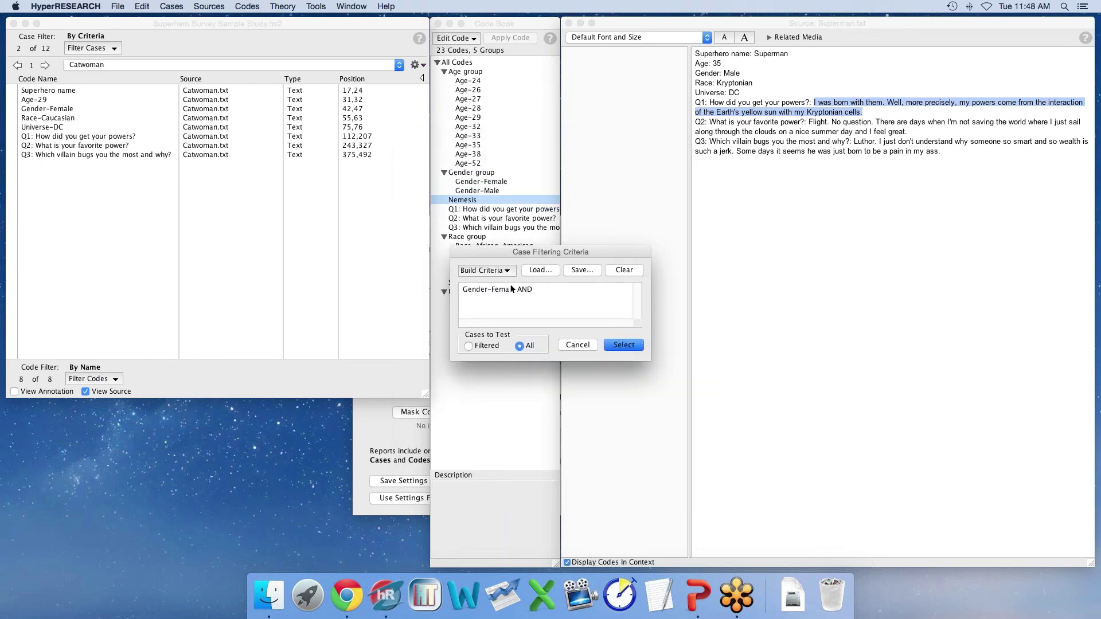
left_click(505, 271)
left_click(479, 294)
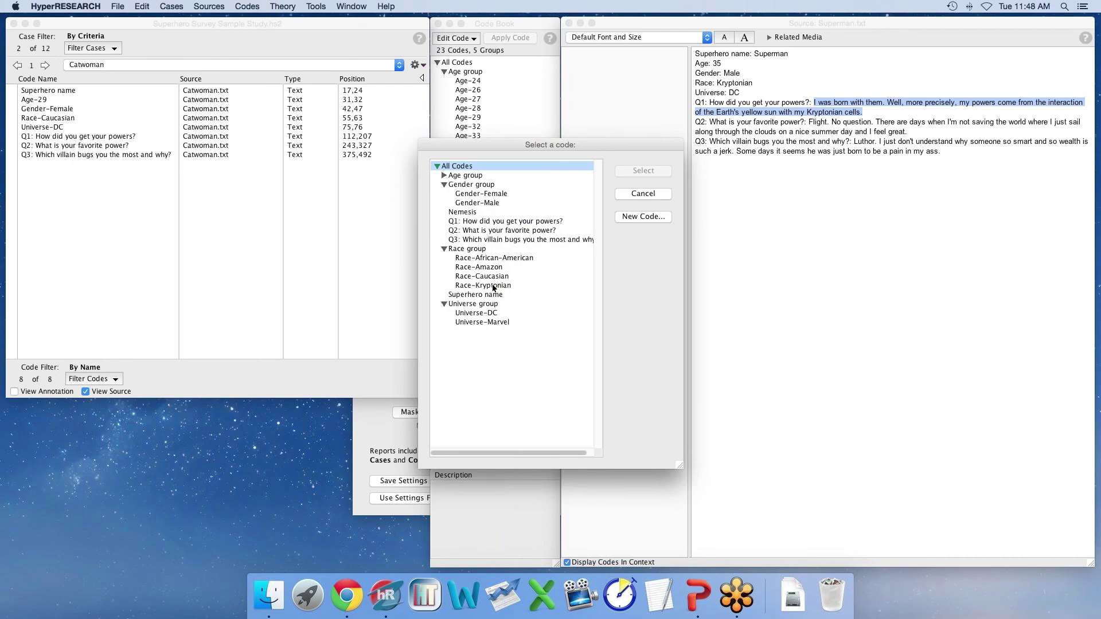
left_click(482, 322)
left_click(649, 171)
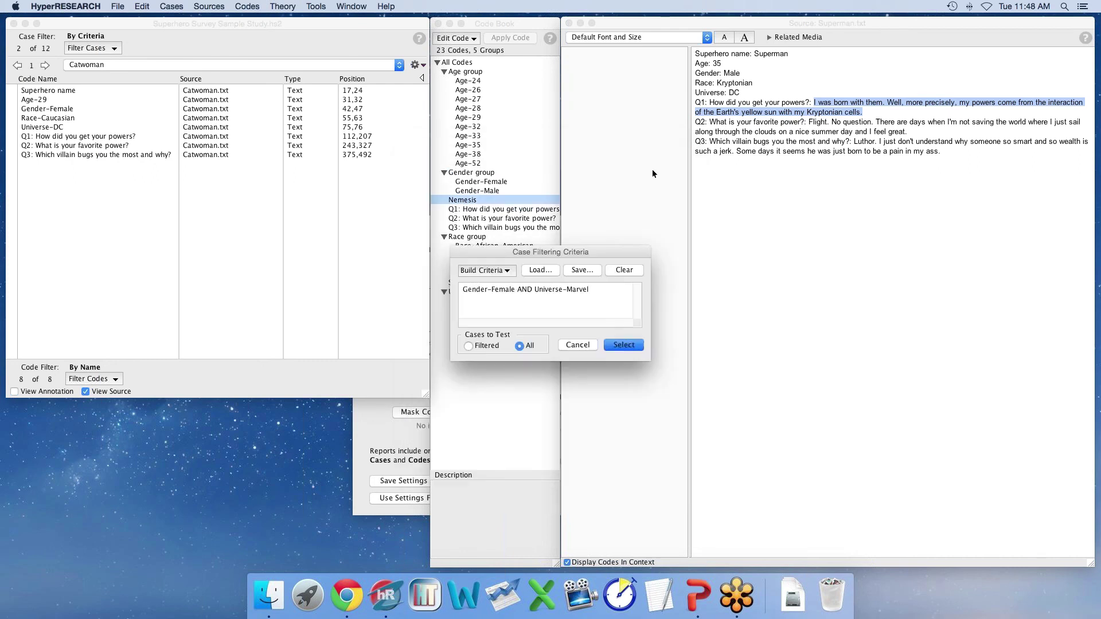
Apply the Gender-Female AND Universe-Marvel filter to all cases and check the list of matching cases.
left_click(624, 345)
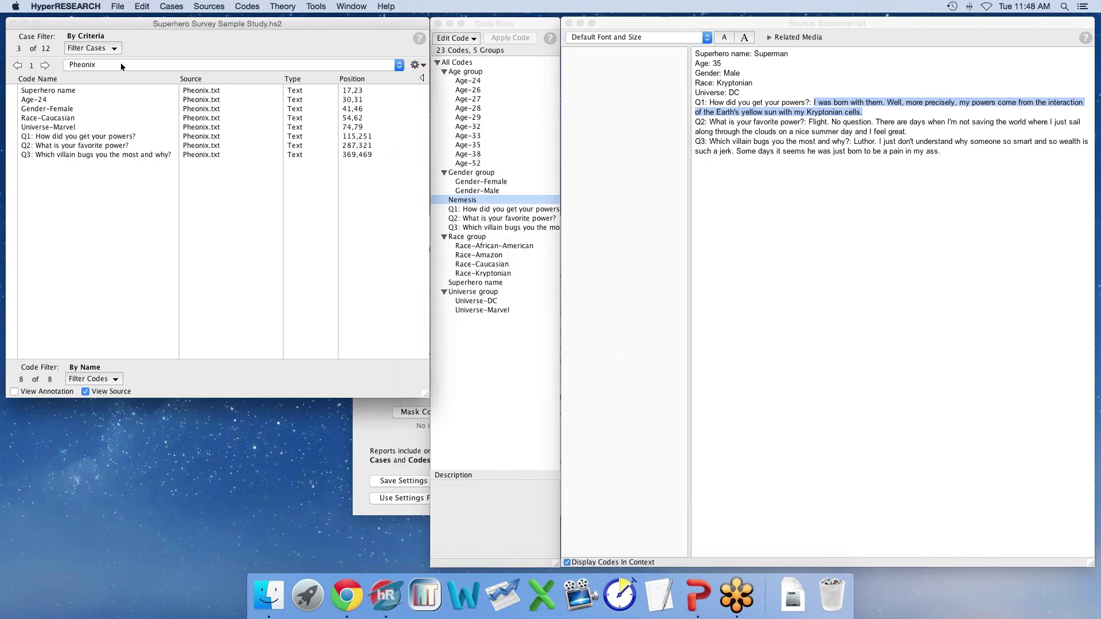
left_click(101, 66)
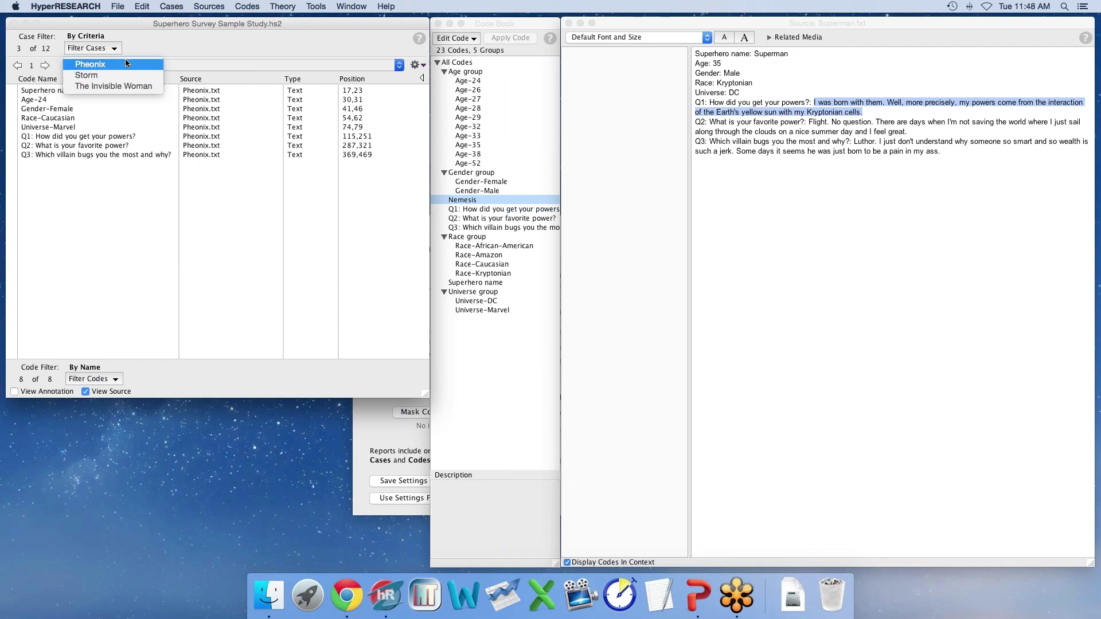
left_click(162, 47)
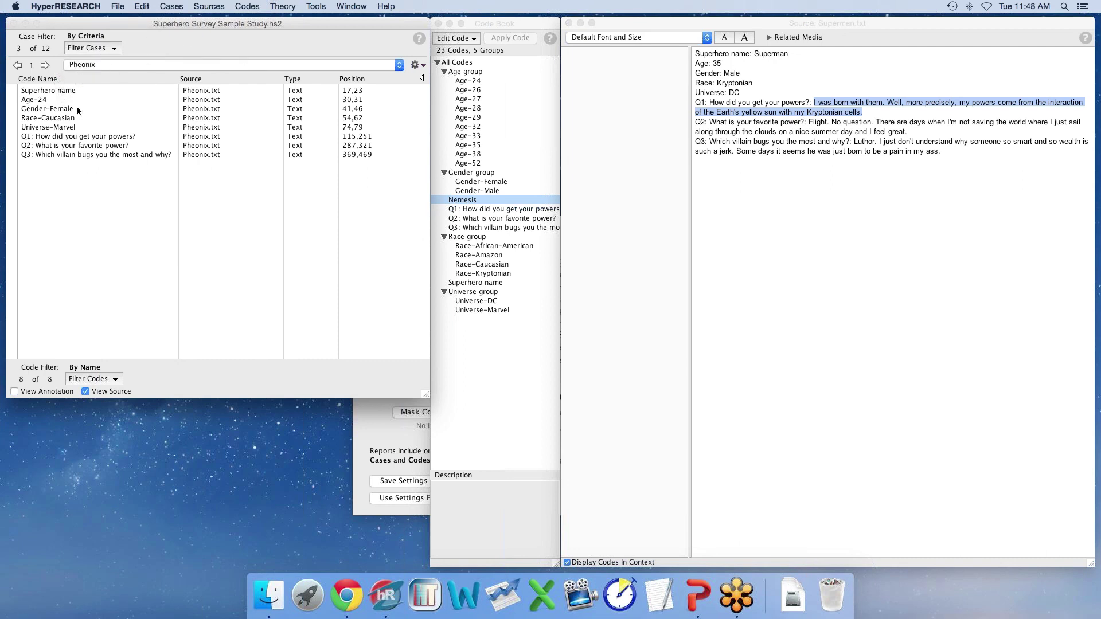
left_click(117, 66)
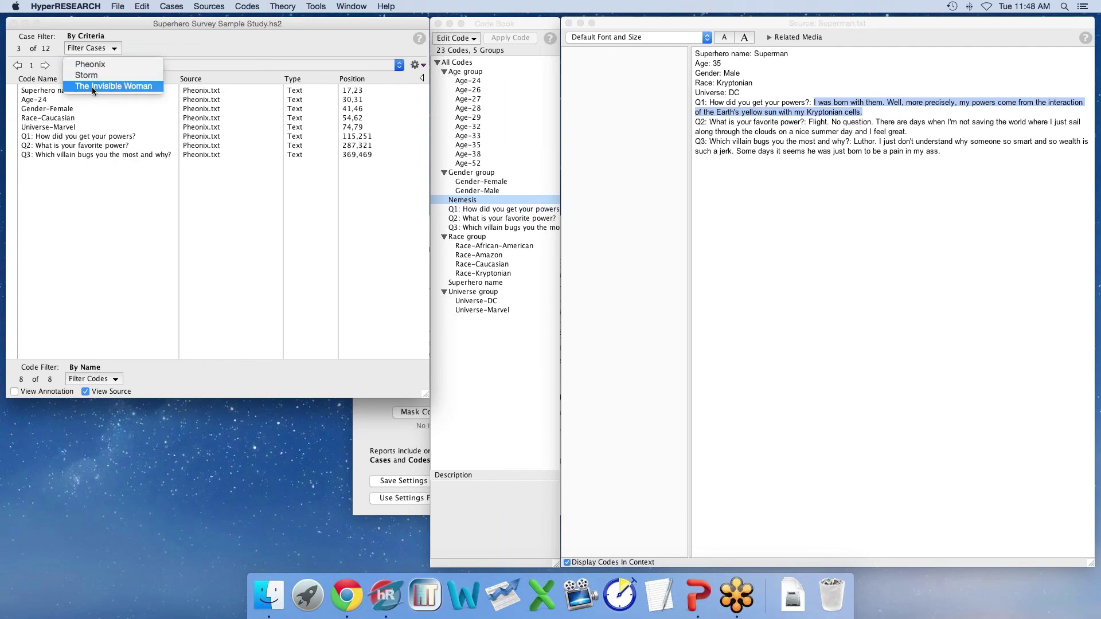
left_click(111, 64)
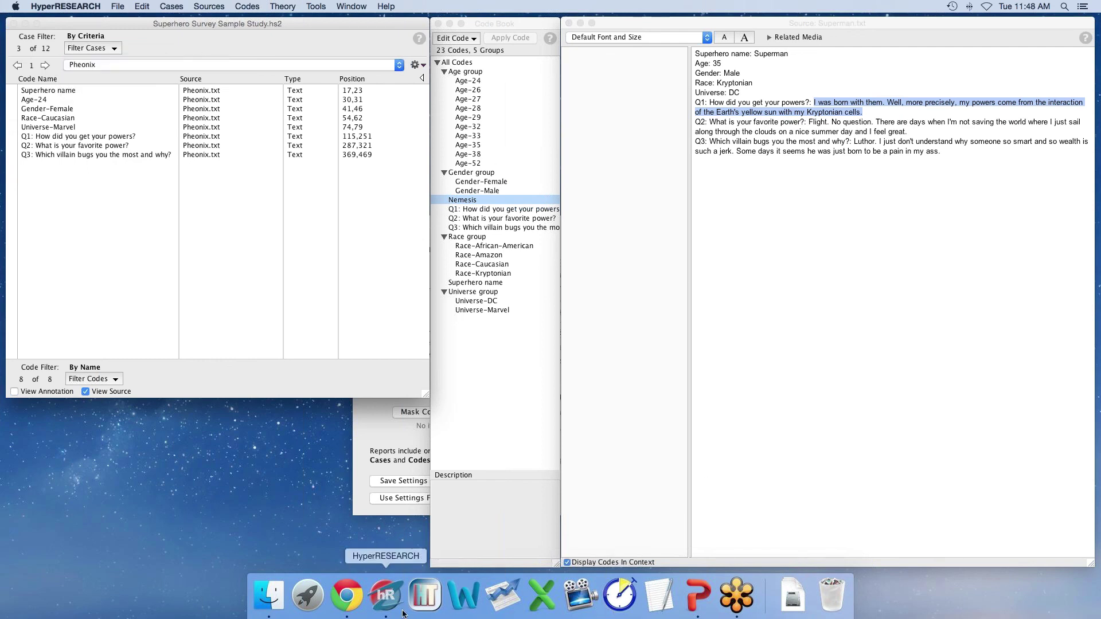
Switch to the MixedMethodsHR.pptx presentation in PowerPoint and reveal the Report Builder points up to selecting reference elements.
left_click(697, 597)
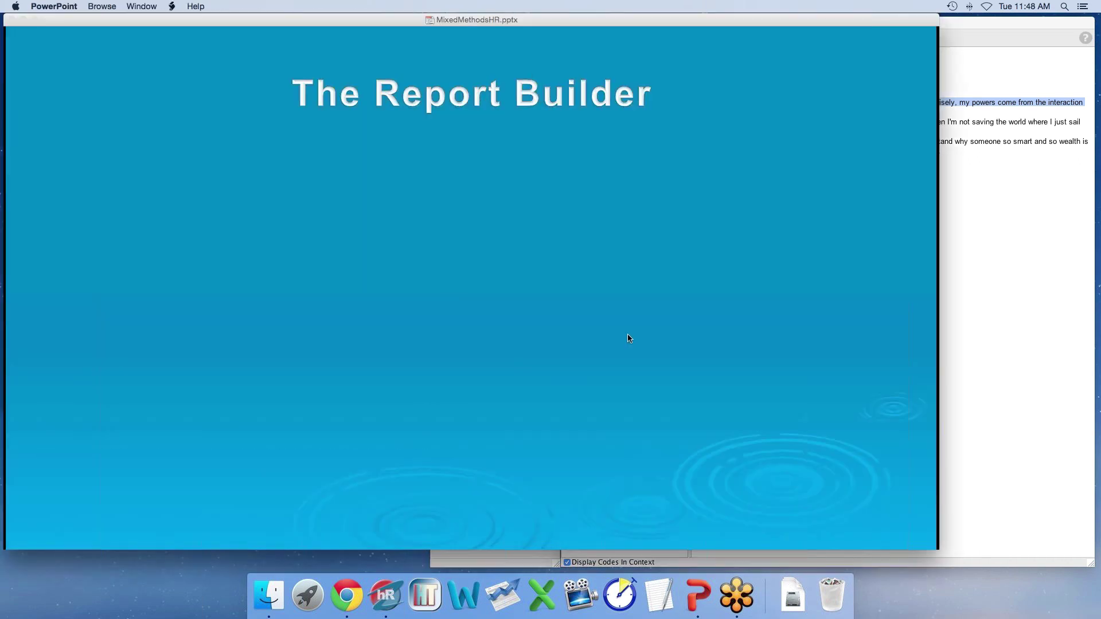
left_click(749, 351)
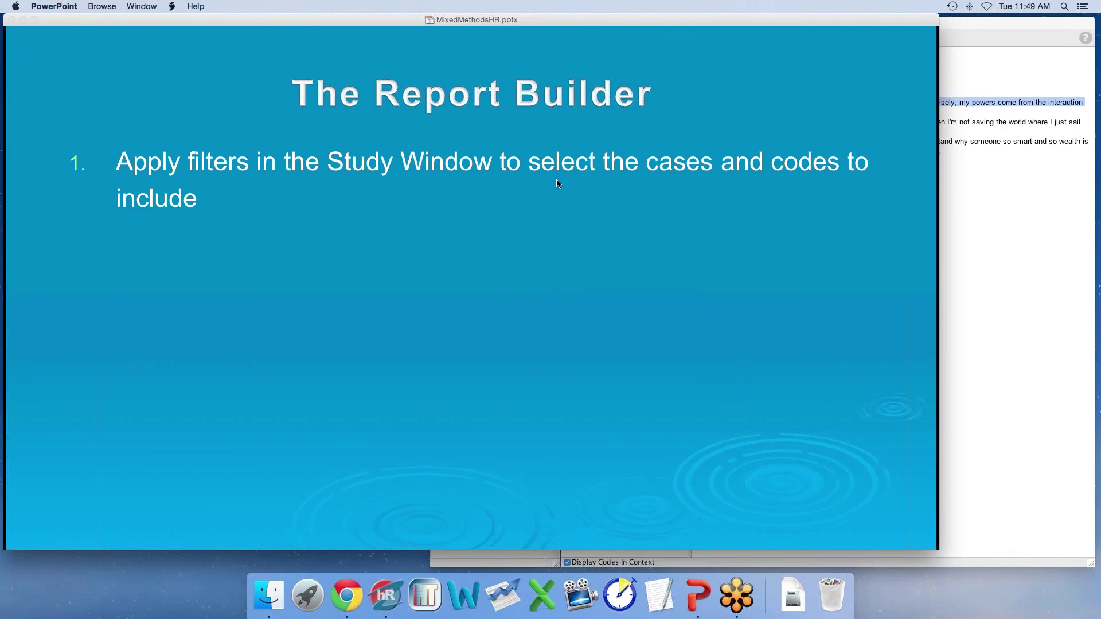
left_click(555, 247)
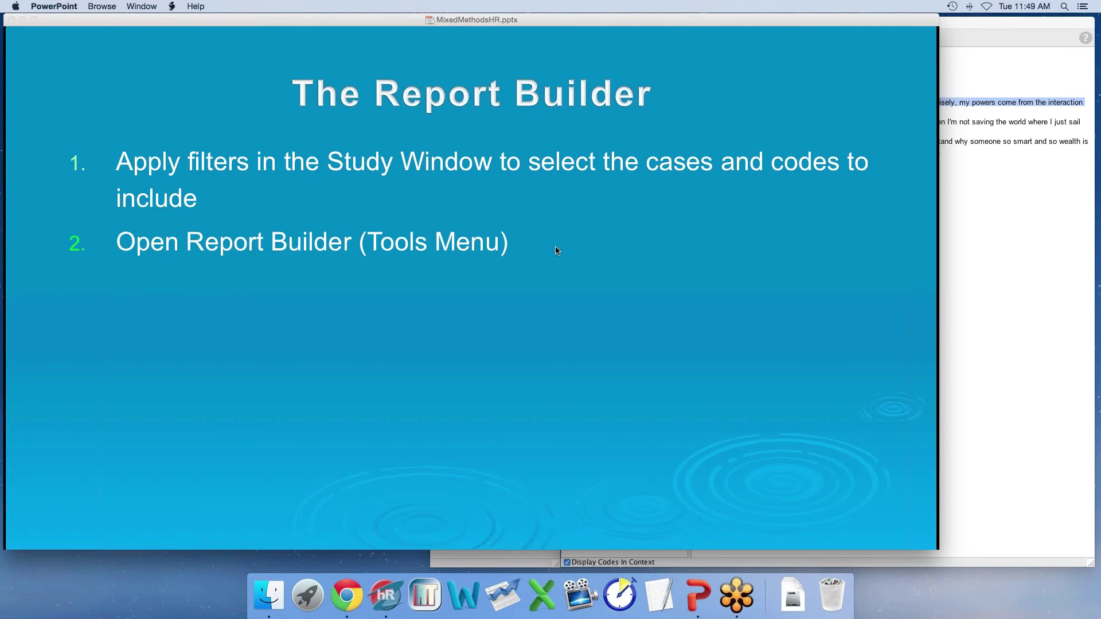
left_click(556, 250)
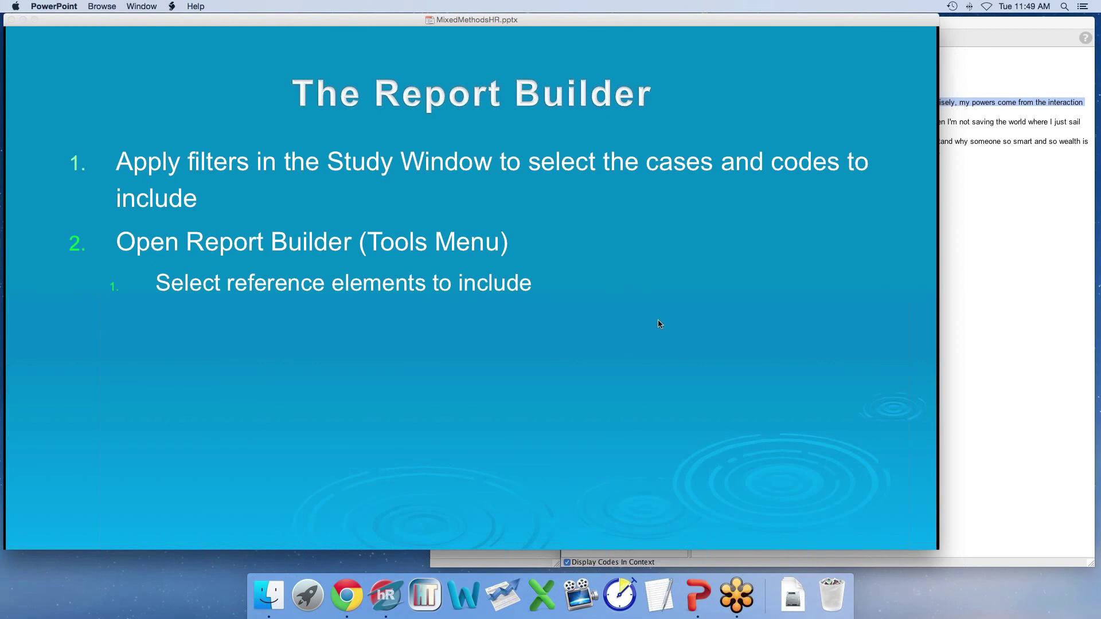
Switch back to HyperRESEARCH, open the Report Builder and include the coded source text and annotations.
left_click(386, 596)
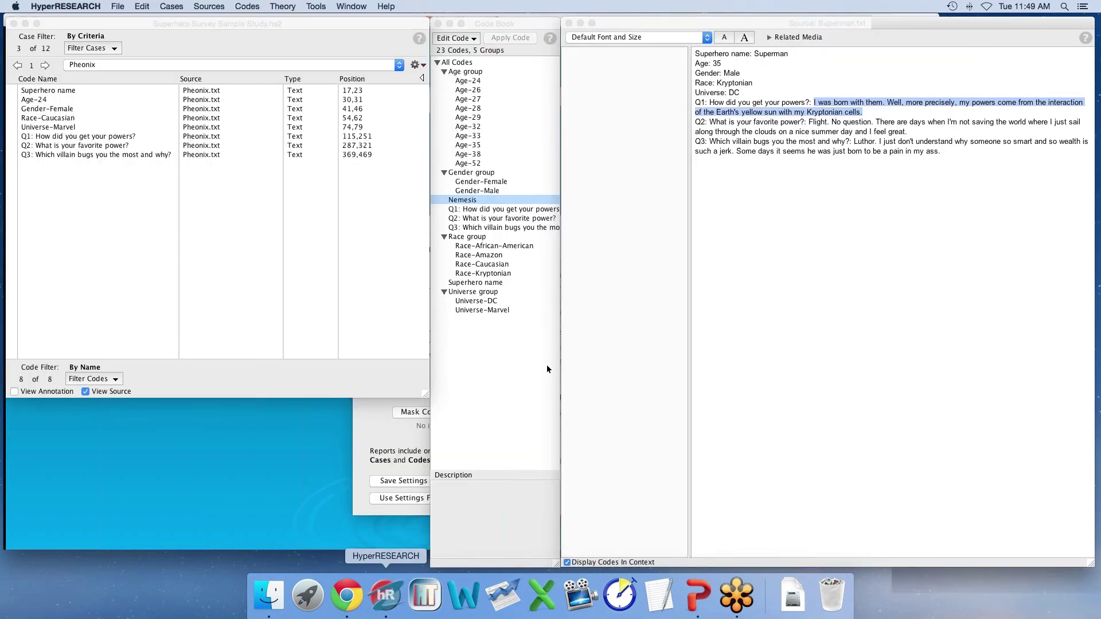
left_click(317, 7)
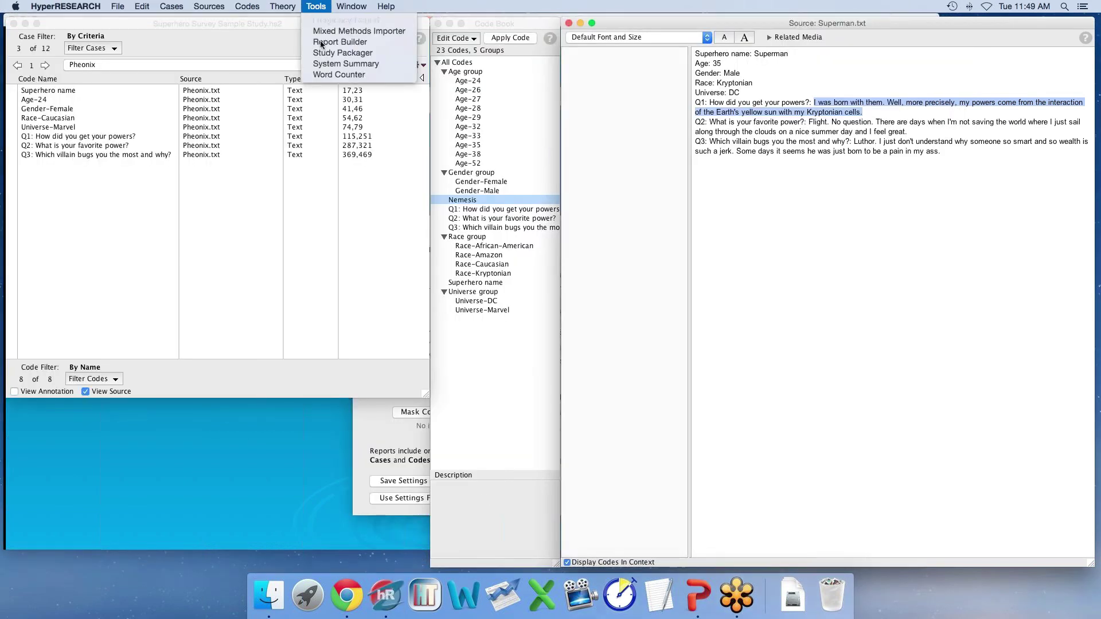
left_click(330, 43)
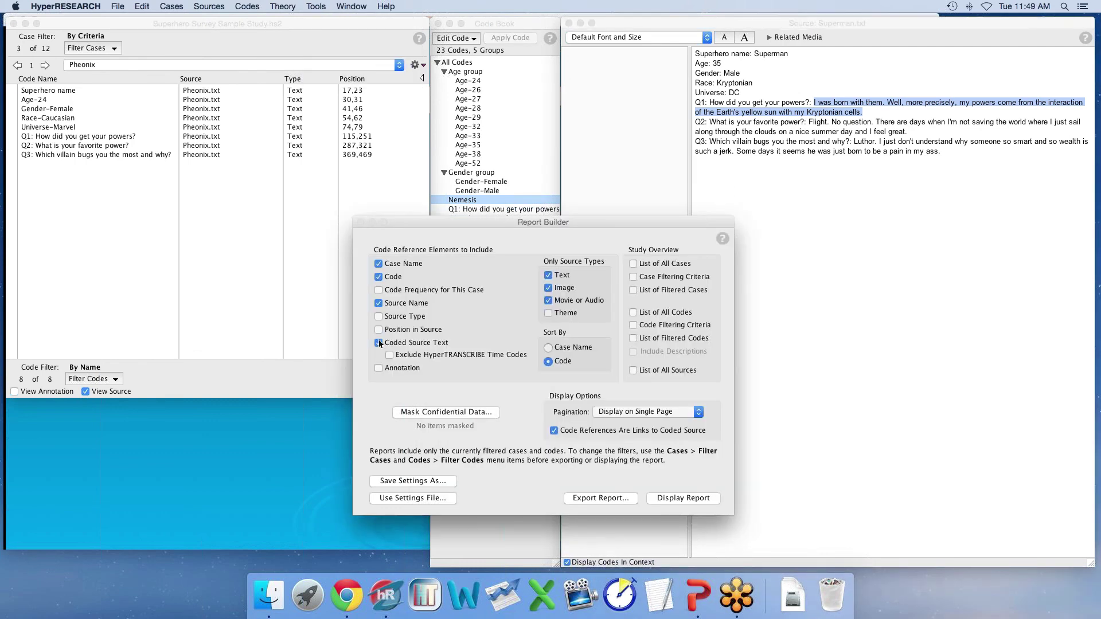
left_click(378, 342)
left_click(379, 342)
Set pagination to Display on Multiple Pages, include Case Filtering Criteria and List of Filtered Cases, and display the report.
left_click(628, 412)
left_click(632, 401)
left_click(633, 277)
left_click(670, 291)
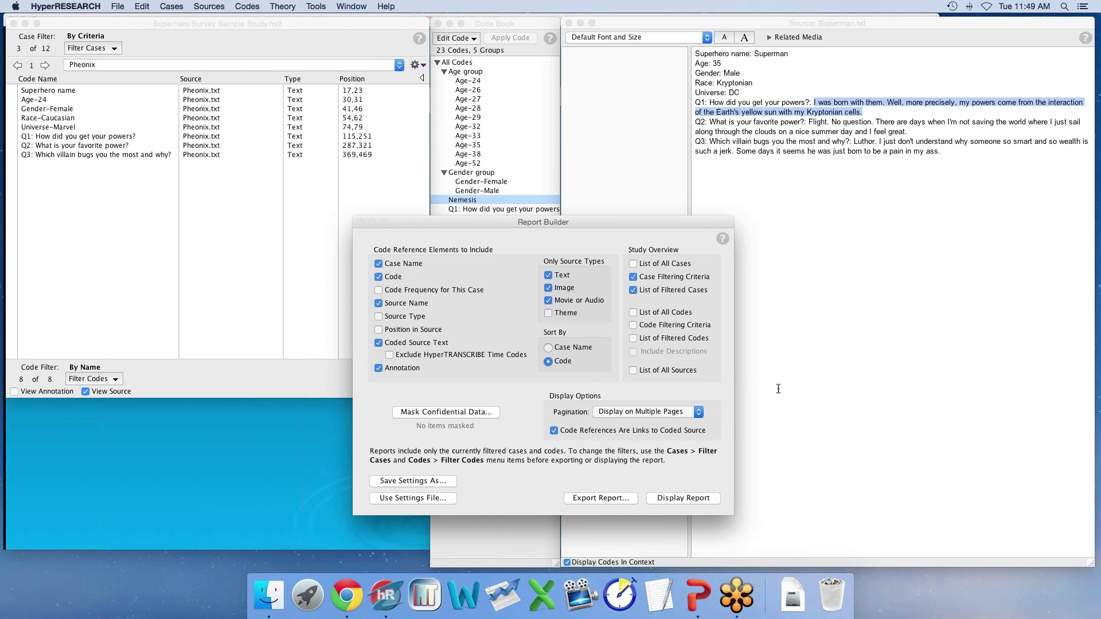
left_click(708, 499)
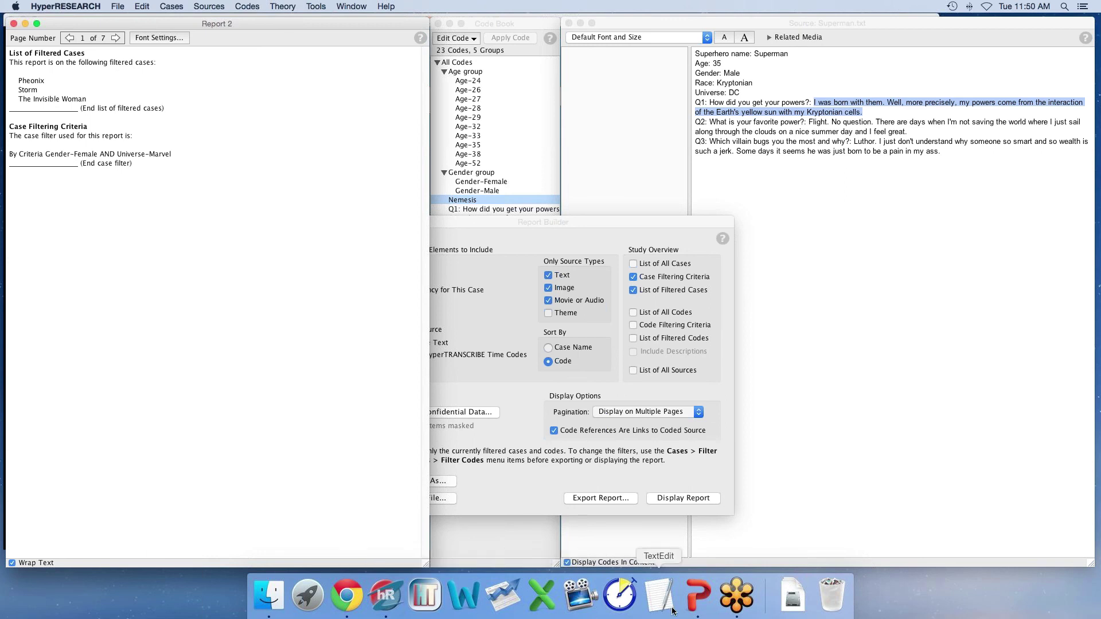
Switch to PowerPoint and reveal the remaining Report Builder points, from sorting through exporting or displaying the report.
left_click(694, 600)
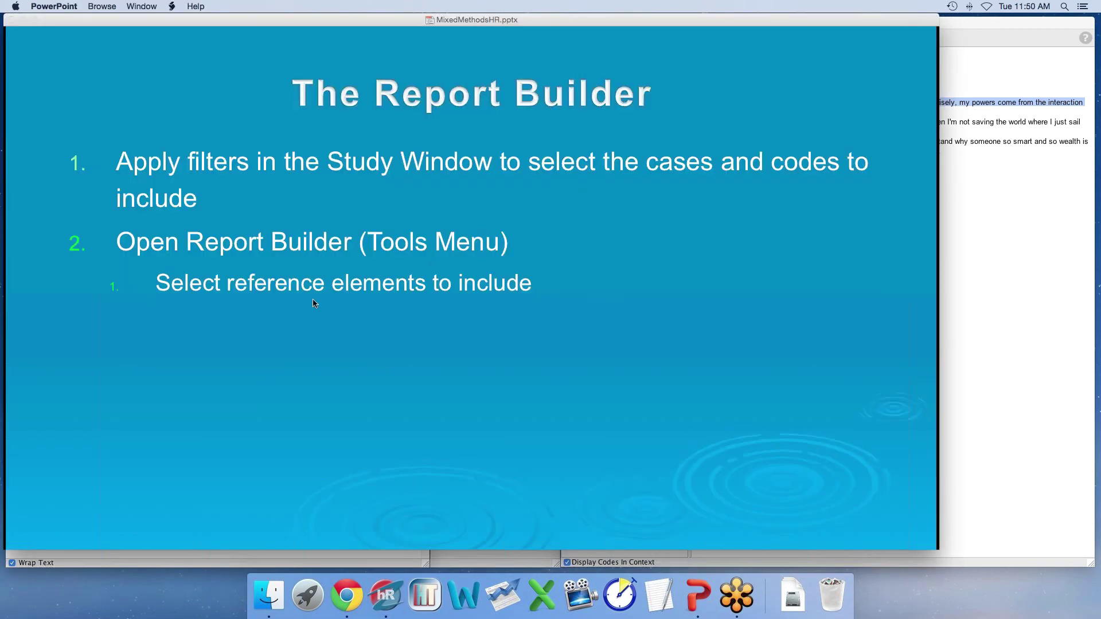
left_click(600, 343)
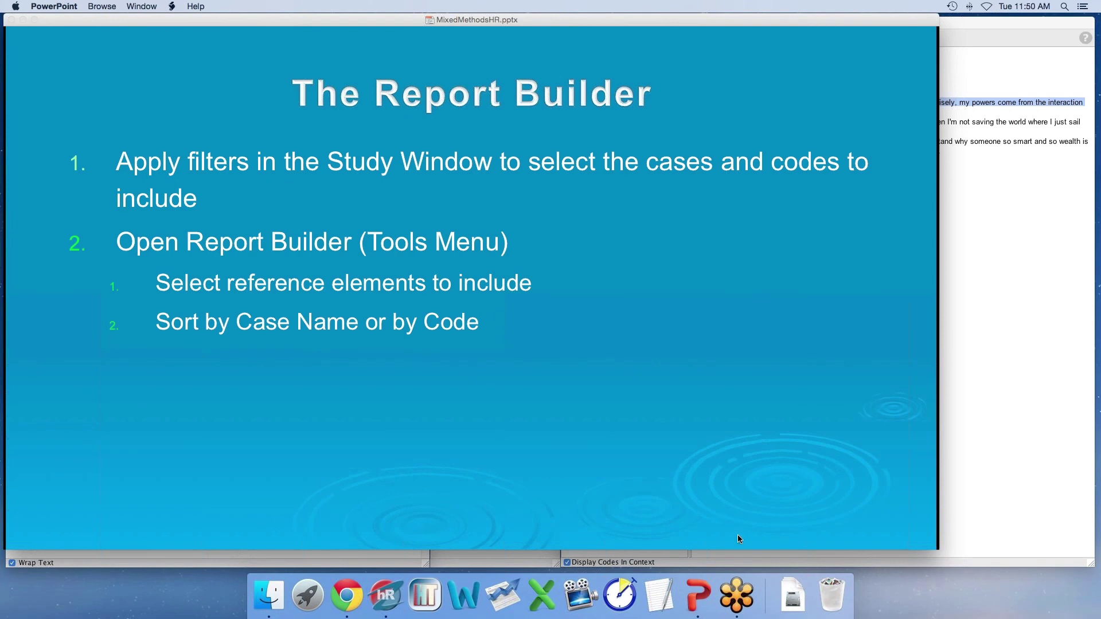
left_click(662, 474)
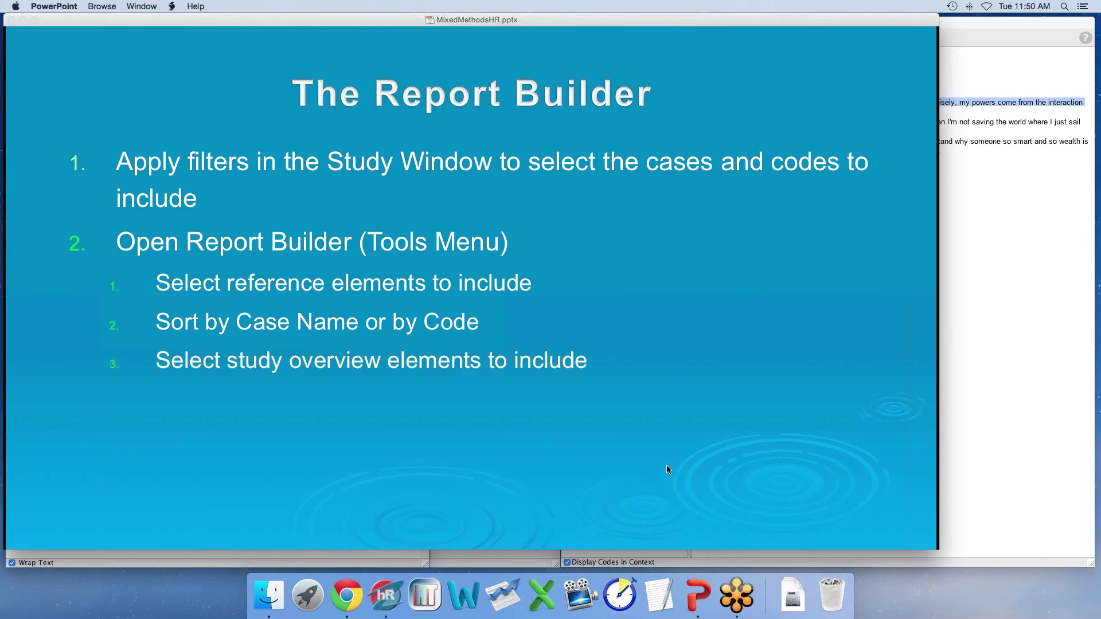
left_click(633, 379)
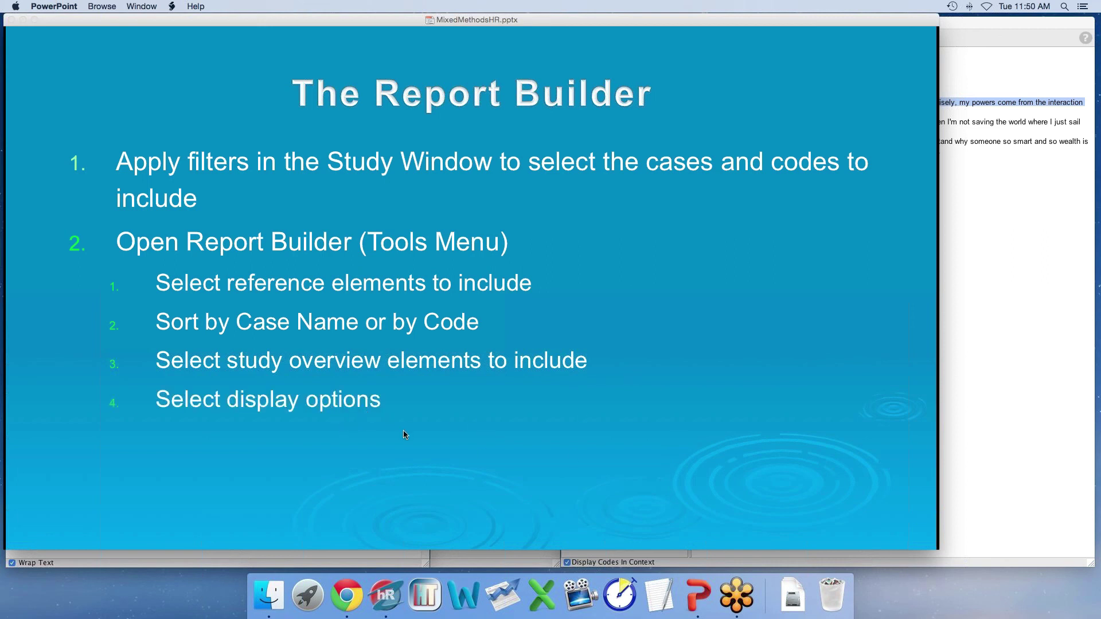
left_click(493, 434)
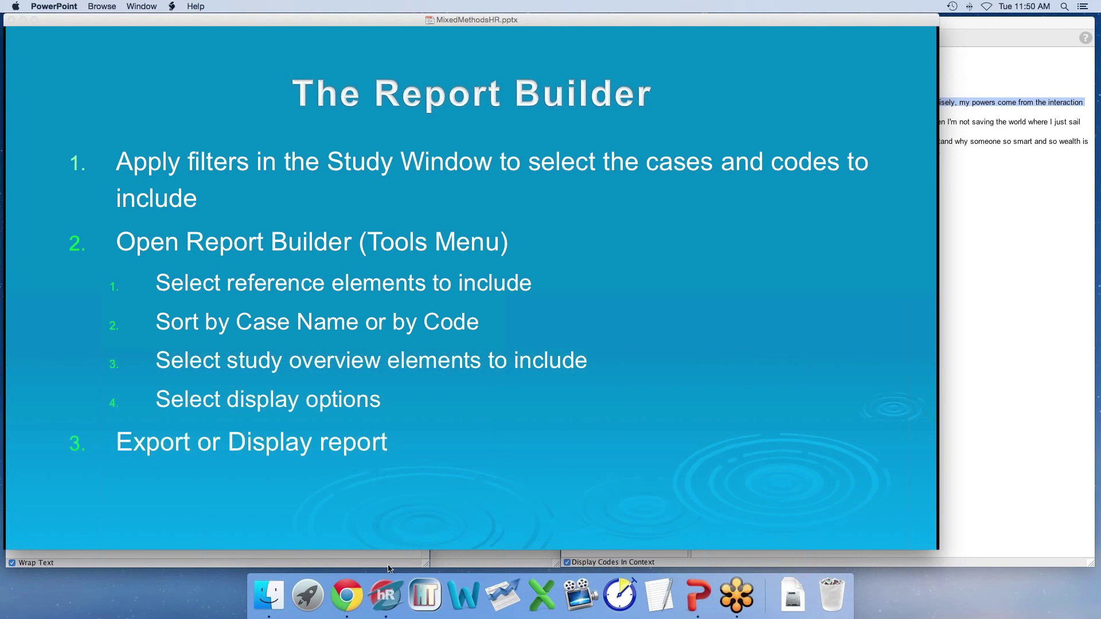
Switch back to HyperRESEARCH and review the displayed report and its Report Builder settings.
left_click(385, 596)
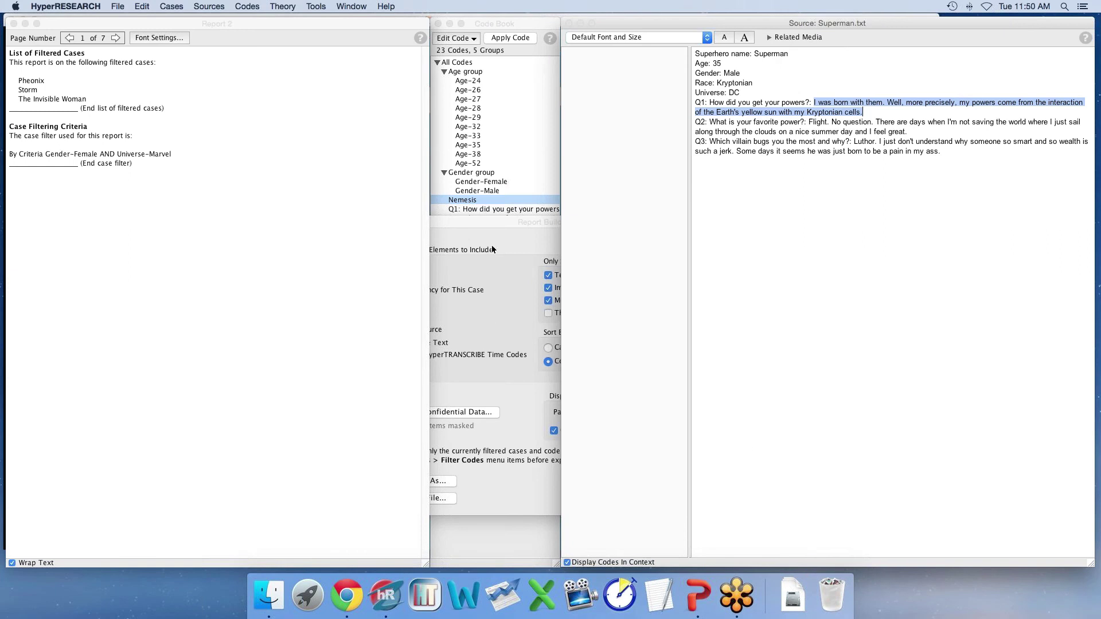
left_click(501, 226)
left_click(73, 23)
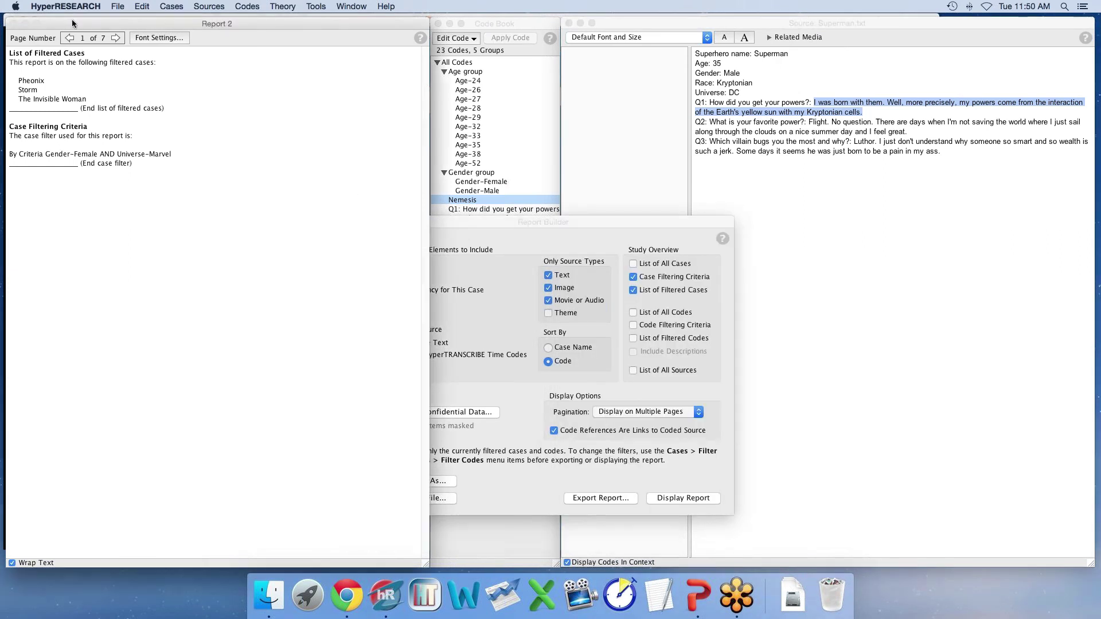
left_click(625, 253)
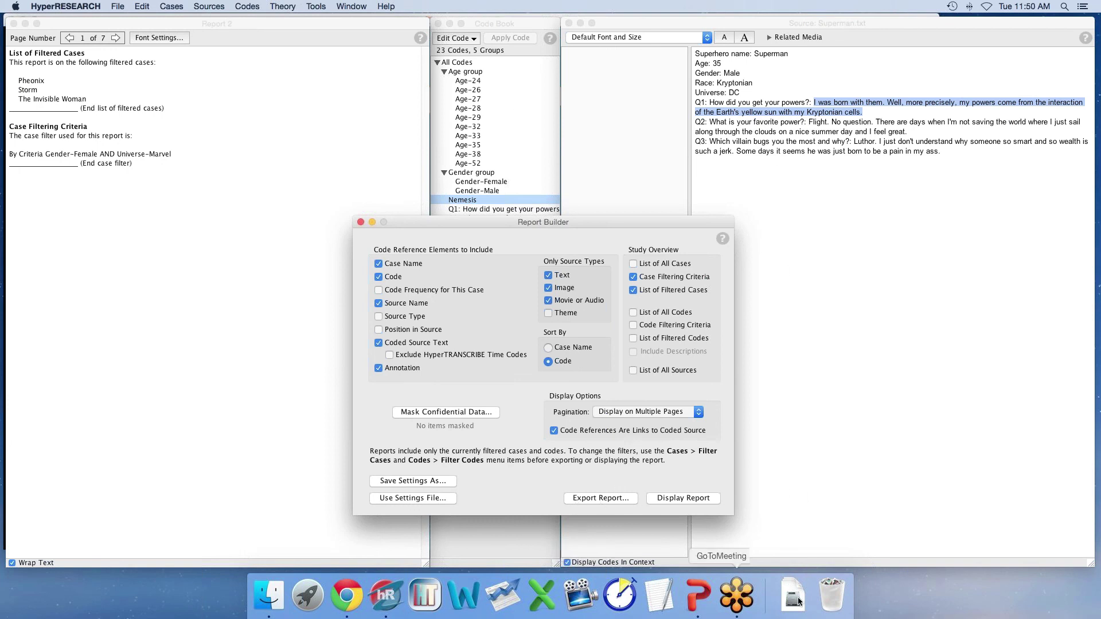
Switch to PowerPoint, advance to the Frequency Reports slide and reveal all its points through printing or exporting.
left_click(700, 596)
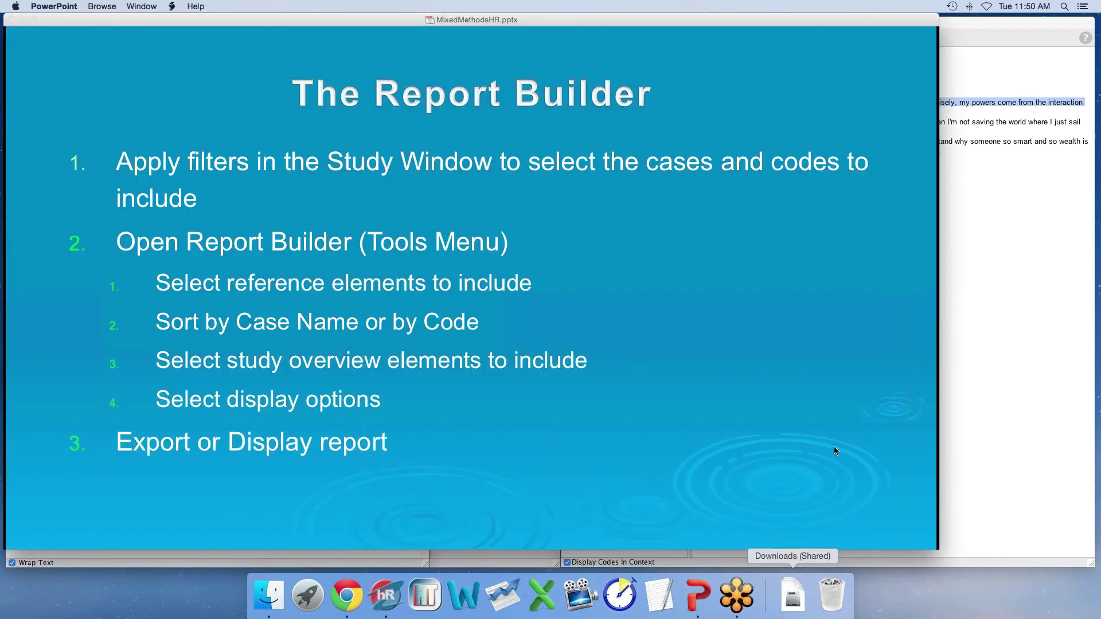
left_click(540, 213)
left_click(541, 216)
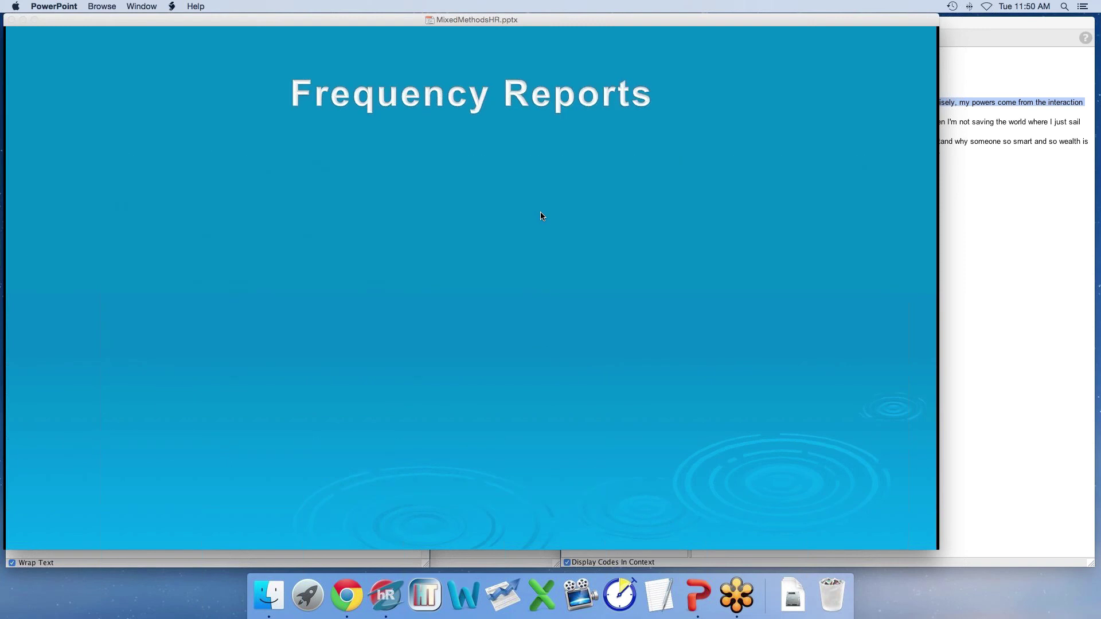
left_click(541, 216)
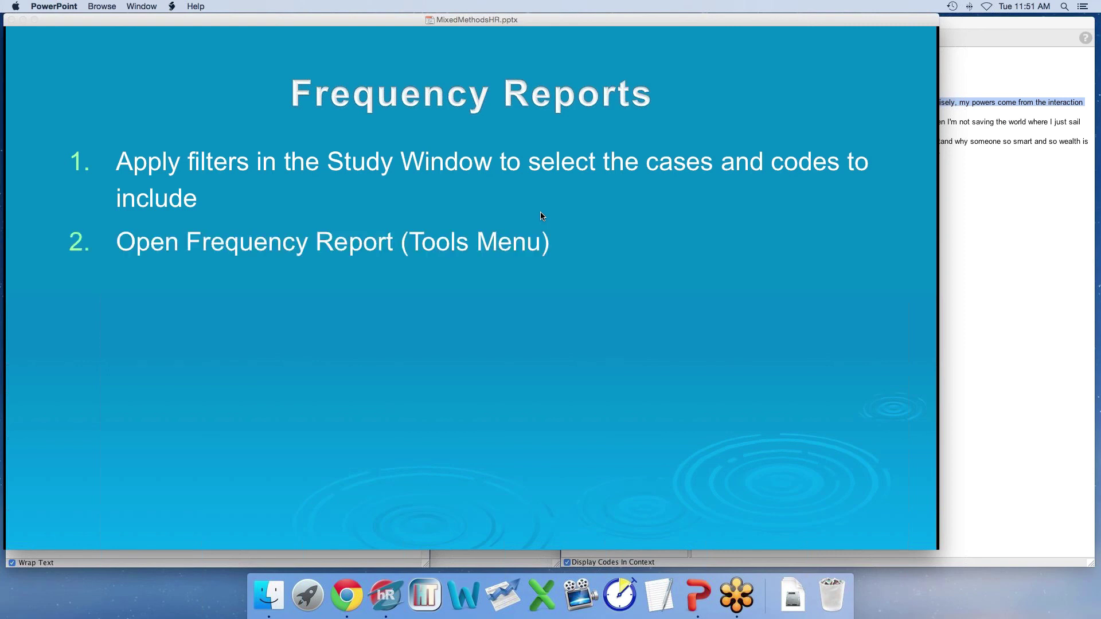
left_click(540, 216)
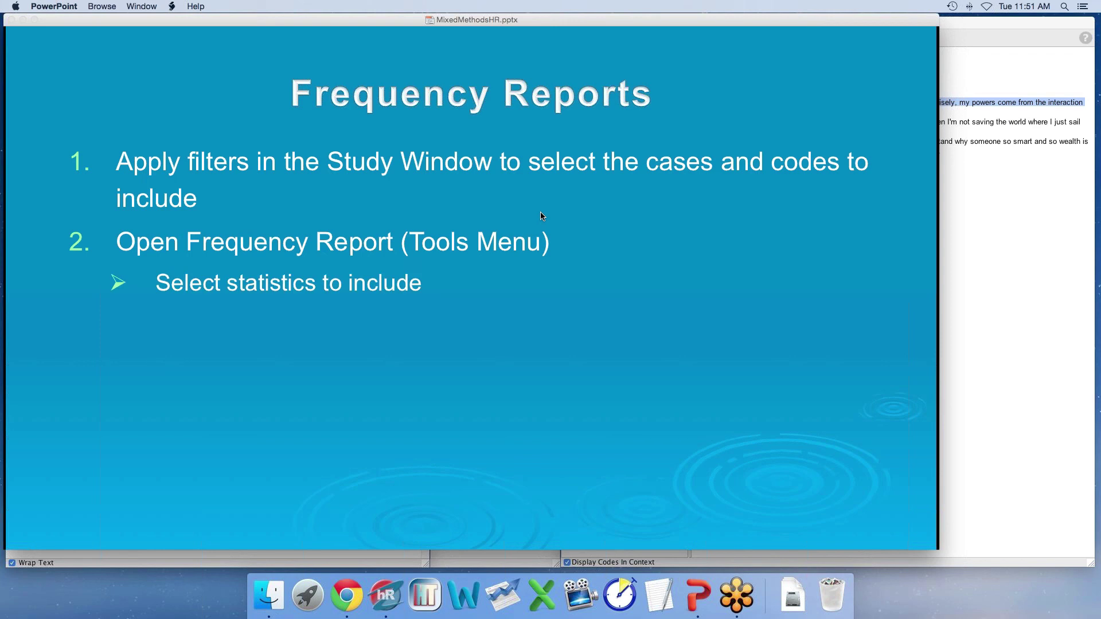
left_click(541, 216)
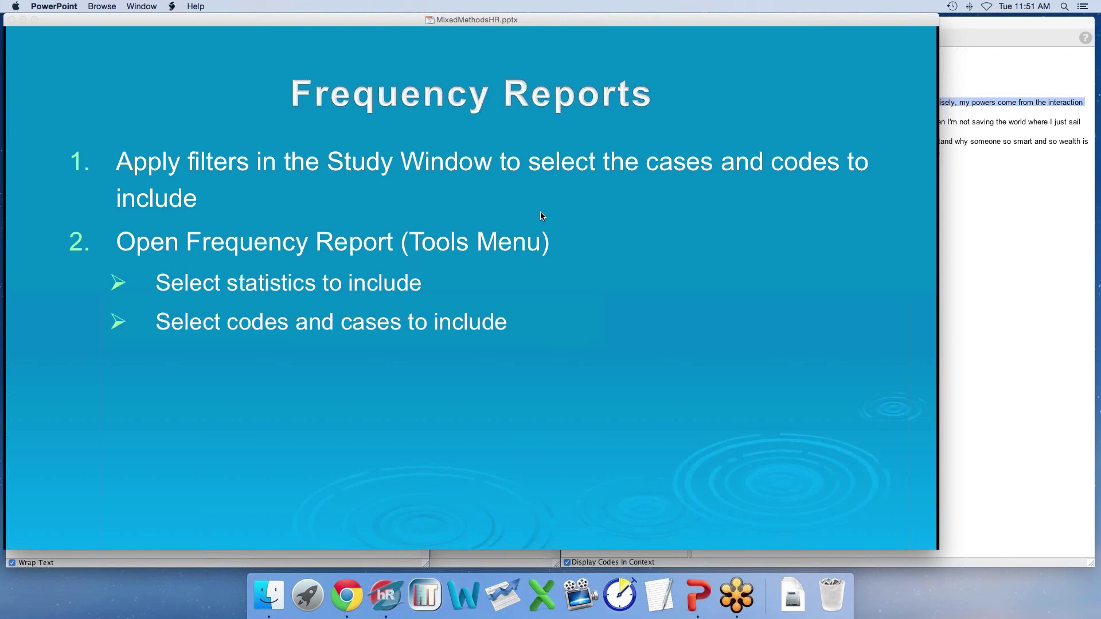
left_click(541, 216)
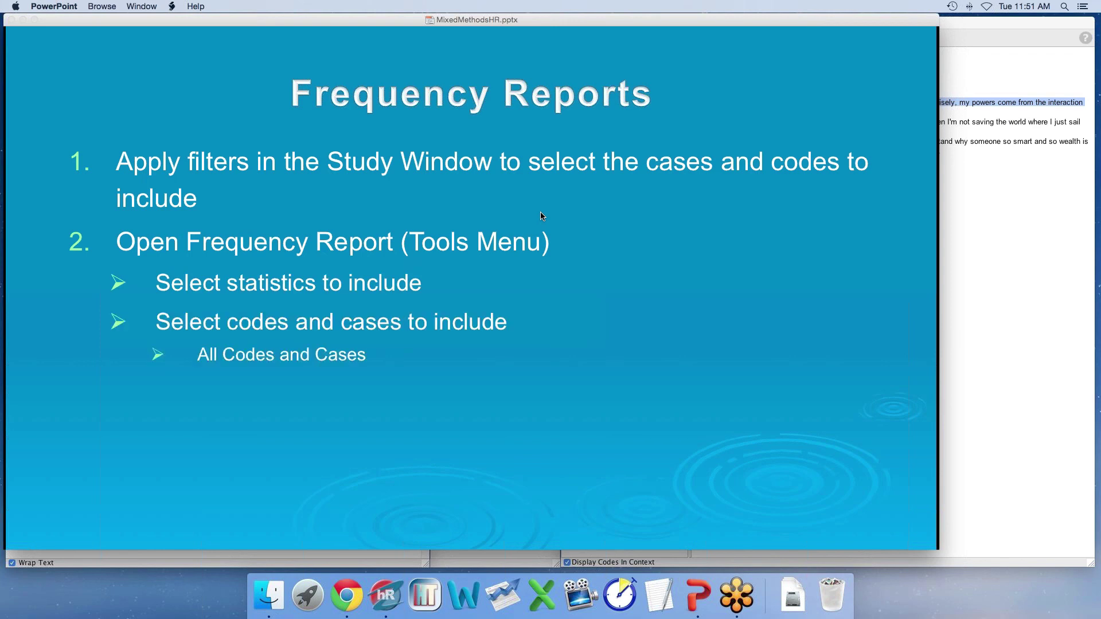
left_click(540, 216)
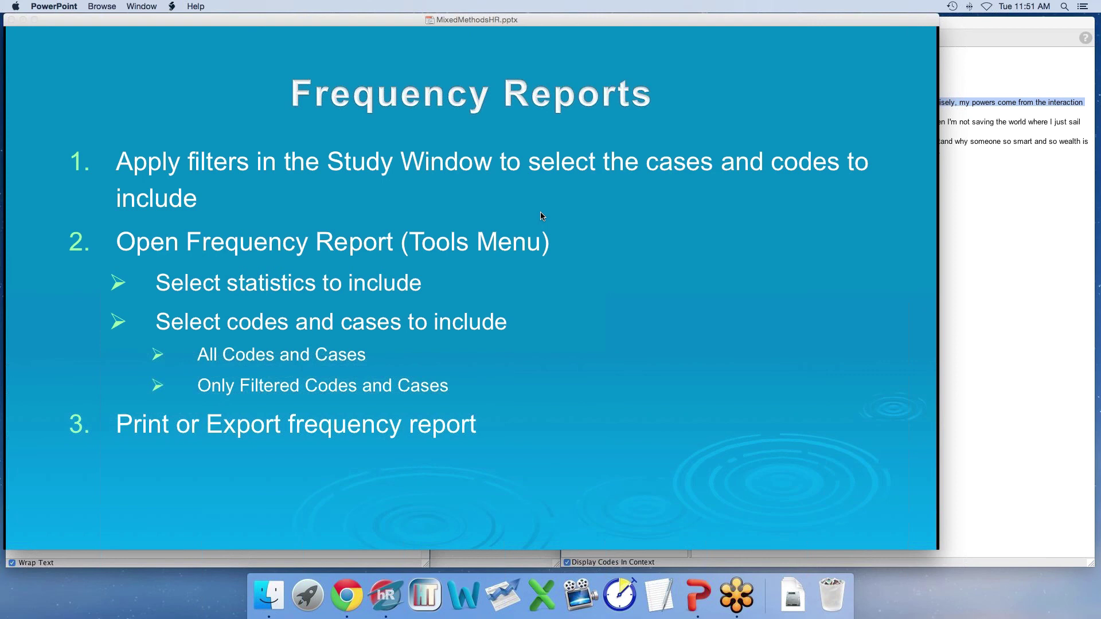
Switch back to HyperRESEARCH, close the Report Builder and open the Frequency Report for the filtered codes and cases.
left_click(396, 599)
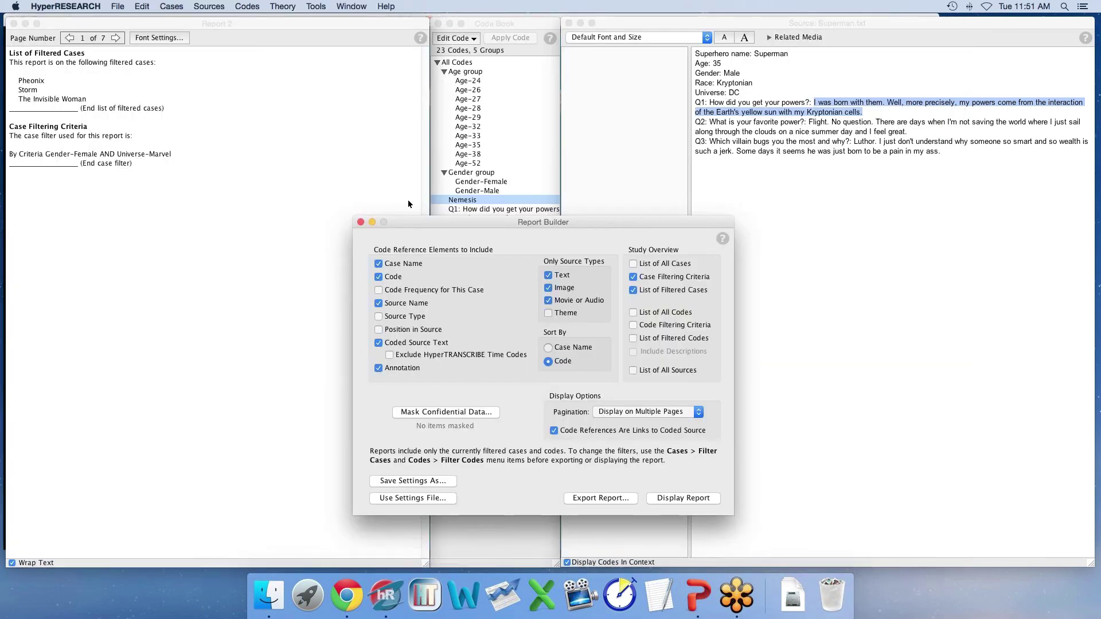
left_click(360, 222)
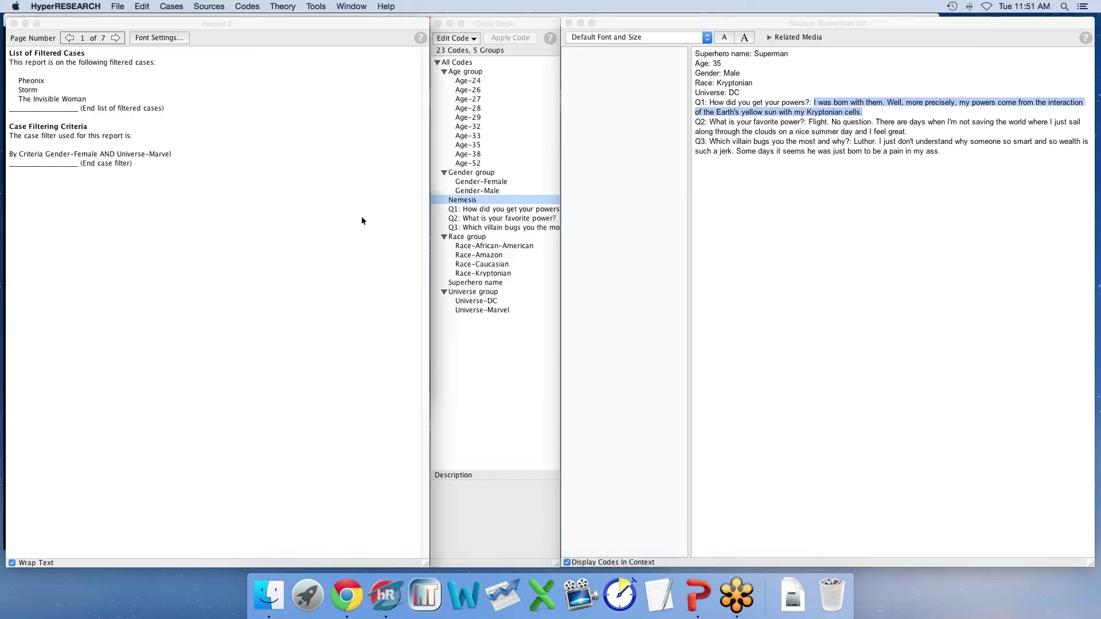
left_click(321, 7)
left_click(335, 21)
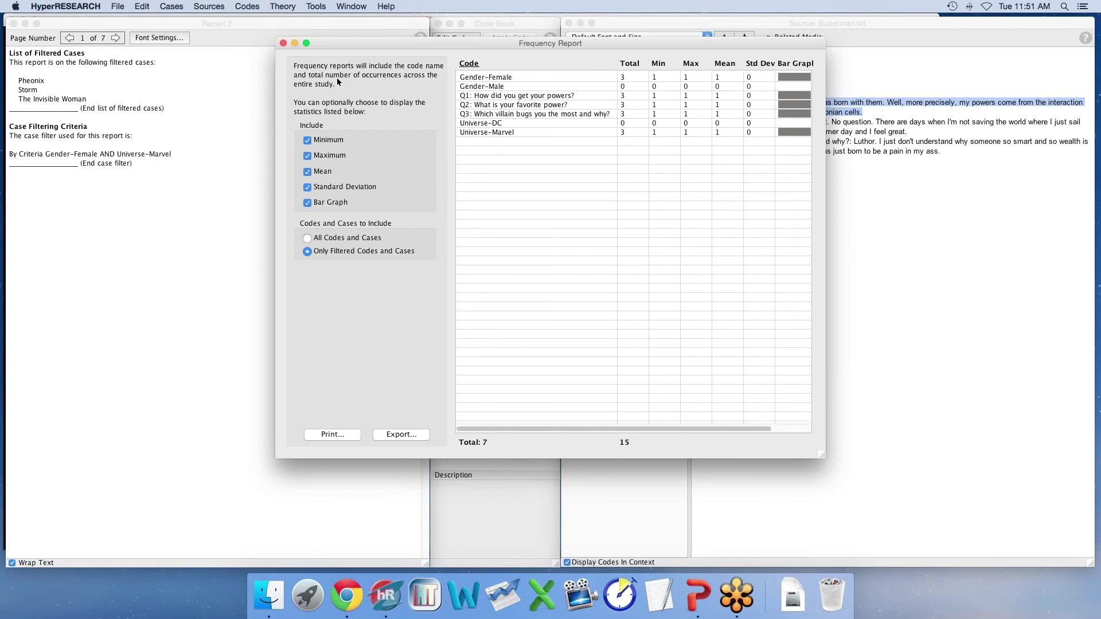
Exclude the minimum, maximum, mean and standard deviation from the frequency report, keeping only the bar graph.
left_click(307, 140)
left_click(308, 156)
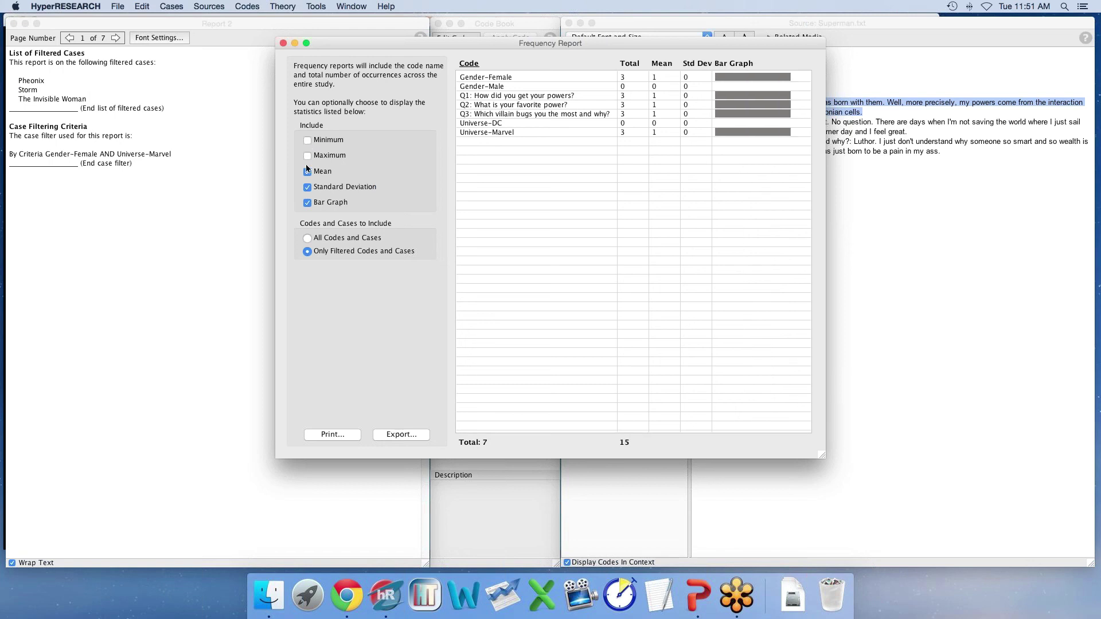
left_click(307, 171)
left_click(307, 187)
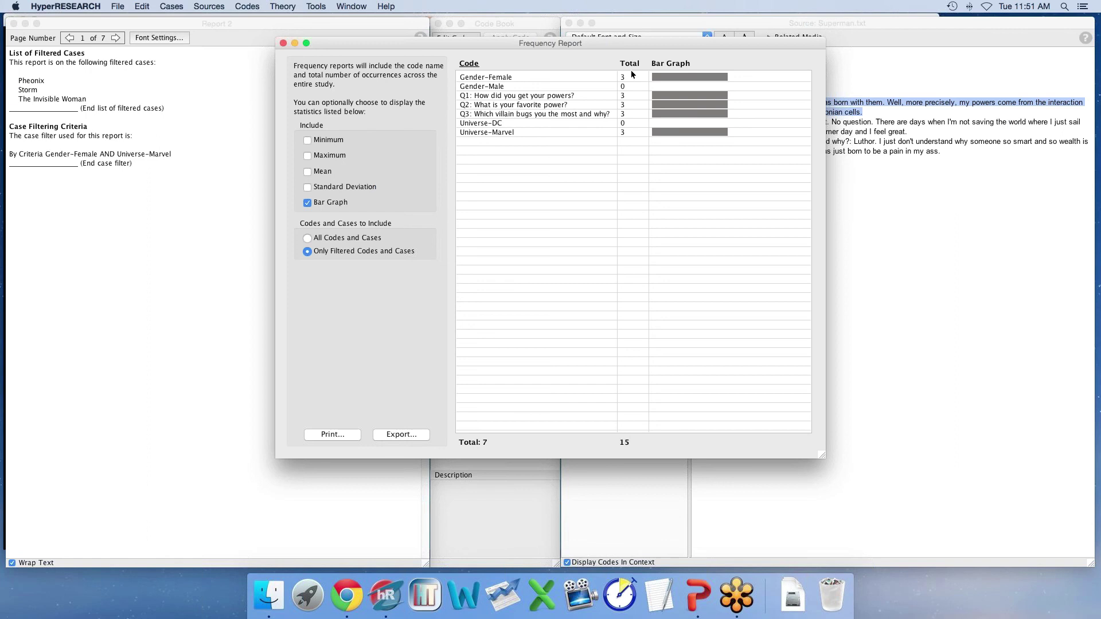
Include the minimum, maximum, mean and standard deviation in the frequency report.
left_click(307, 140)
left_click(307, 155)
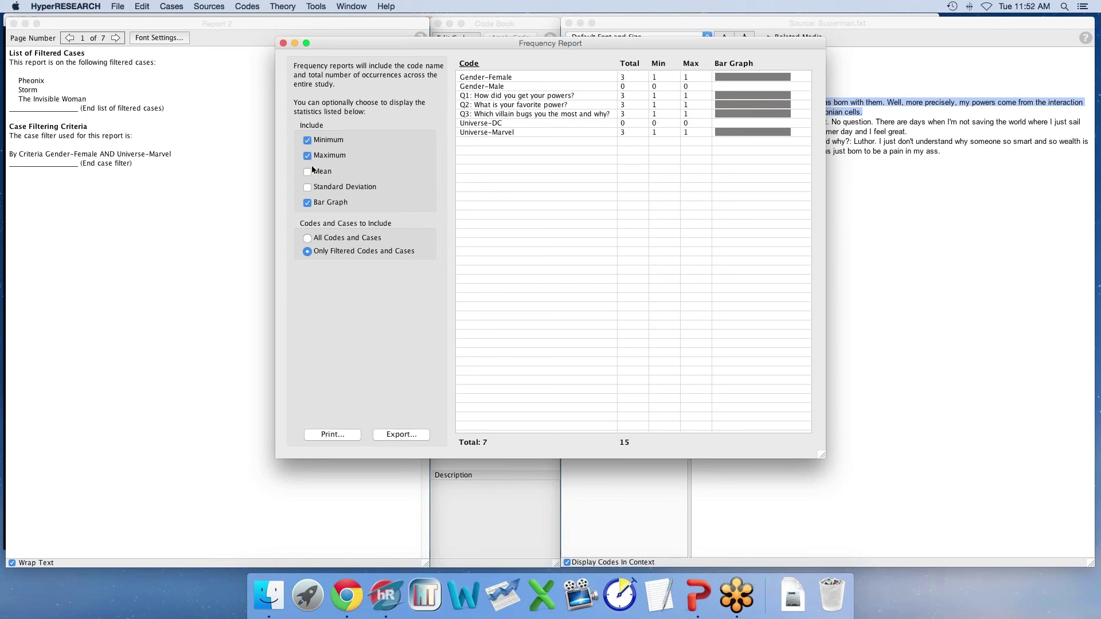
left_click(308, 171)
left_click(308, 187)
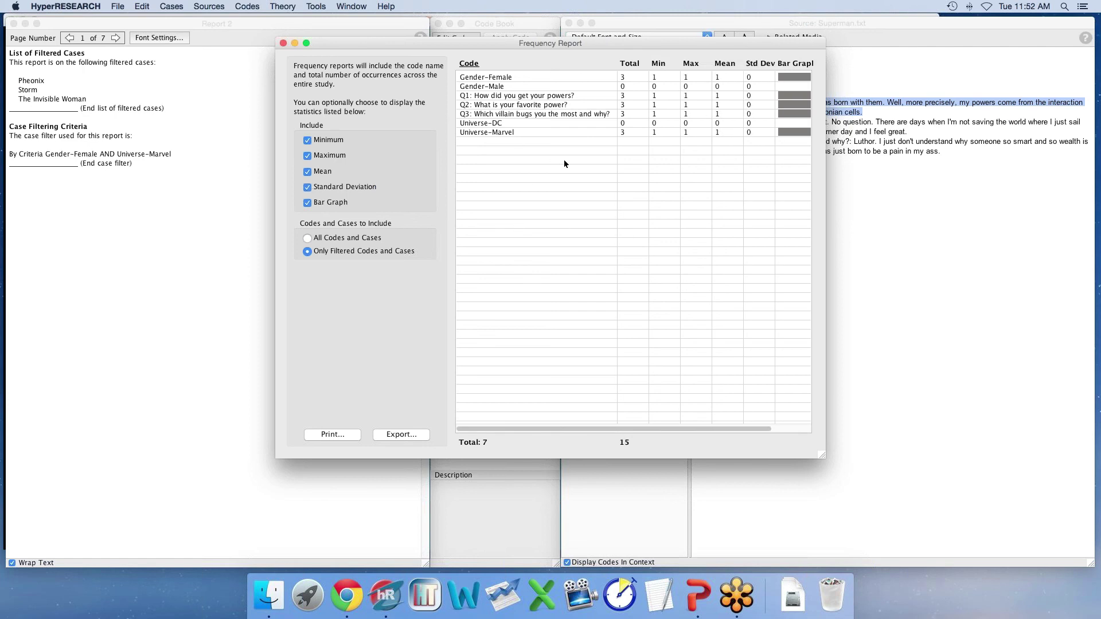
Close the Frequency Report and the Report 2 window, and reopen the Frequency Report for the study.
left_click(284, 43)
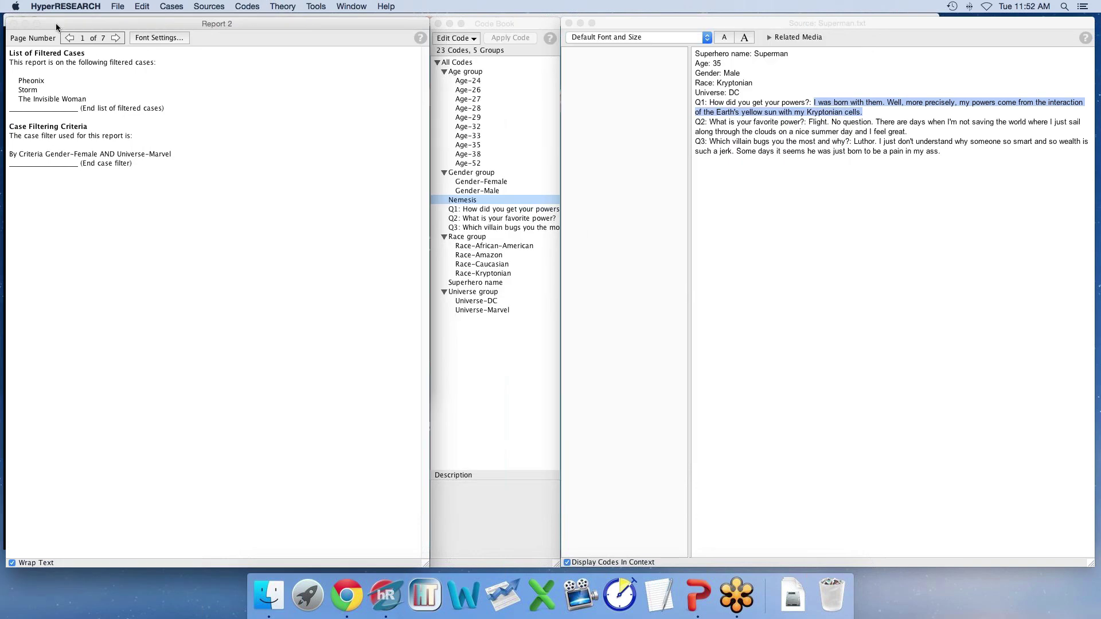
left_click(13, 24)
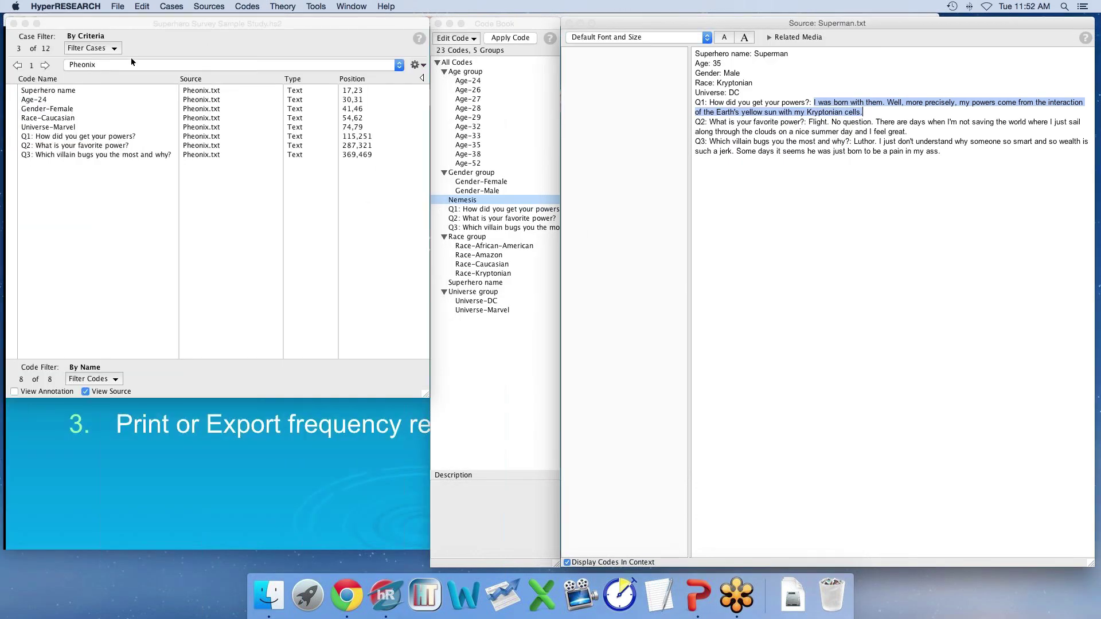
left_click(320, 6)
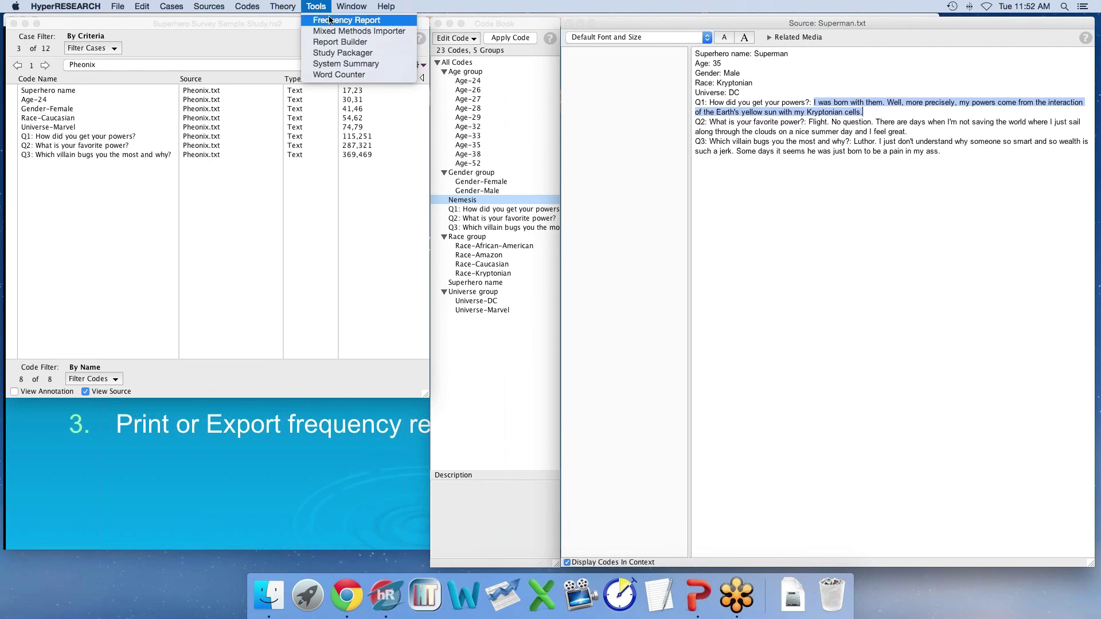
left_click(330, 21)
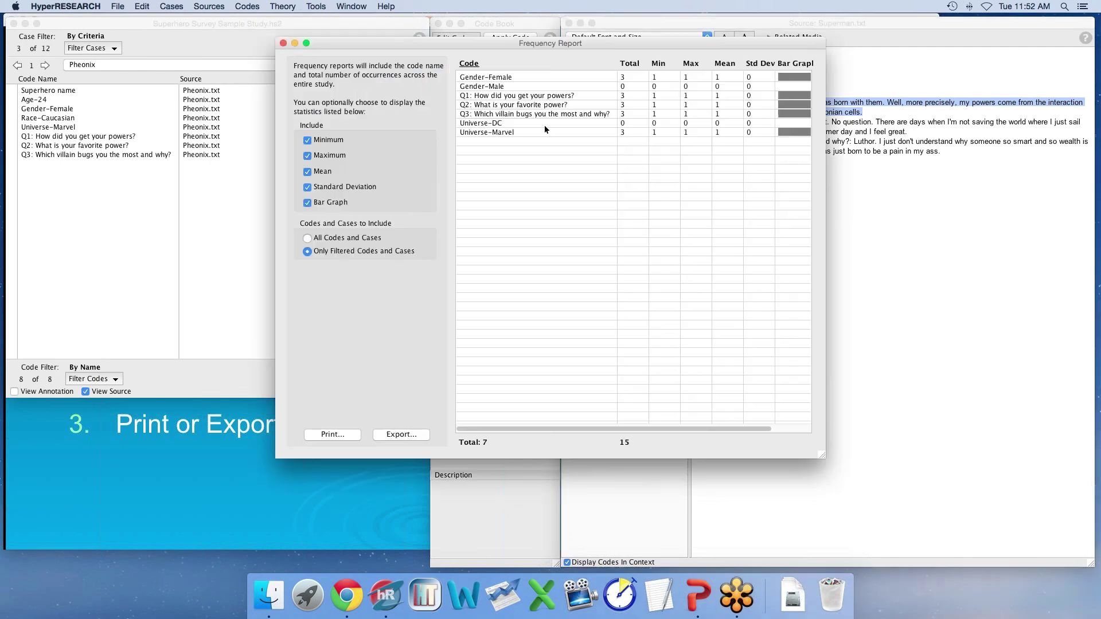
Set the frequency report to cover all codes and cases, and enlarge its window to fit the full bar graph.
left_click(307, 238)
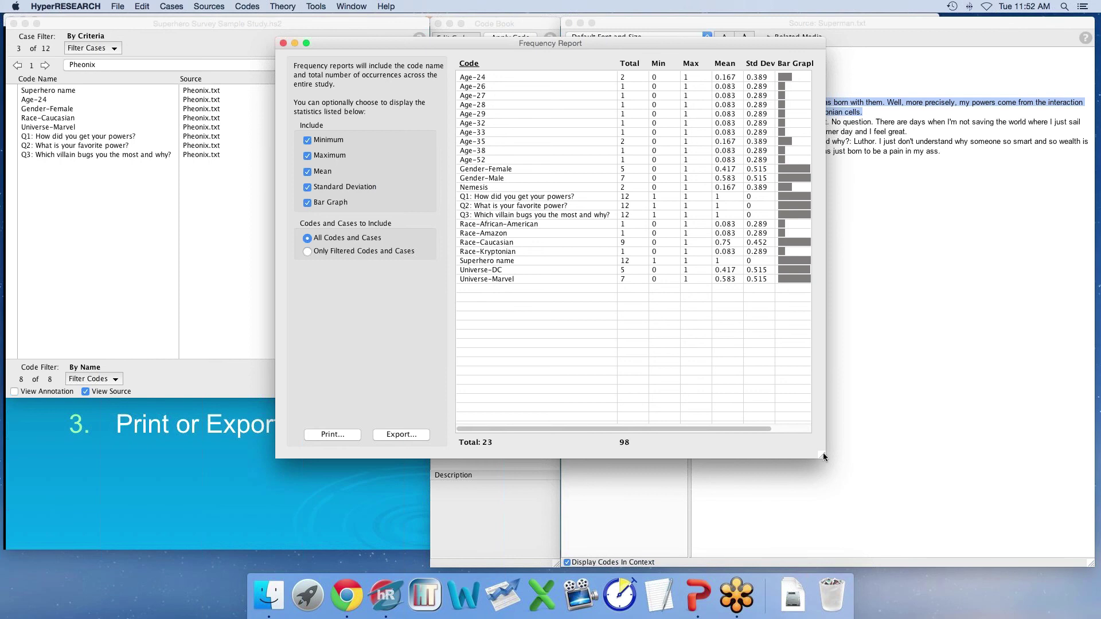
left_click_drag(823, 453, 917, 487)
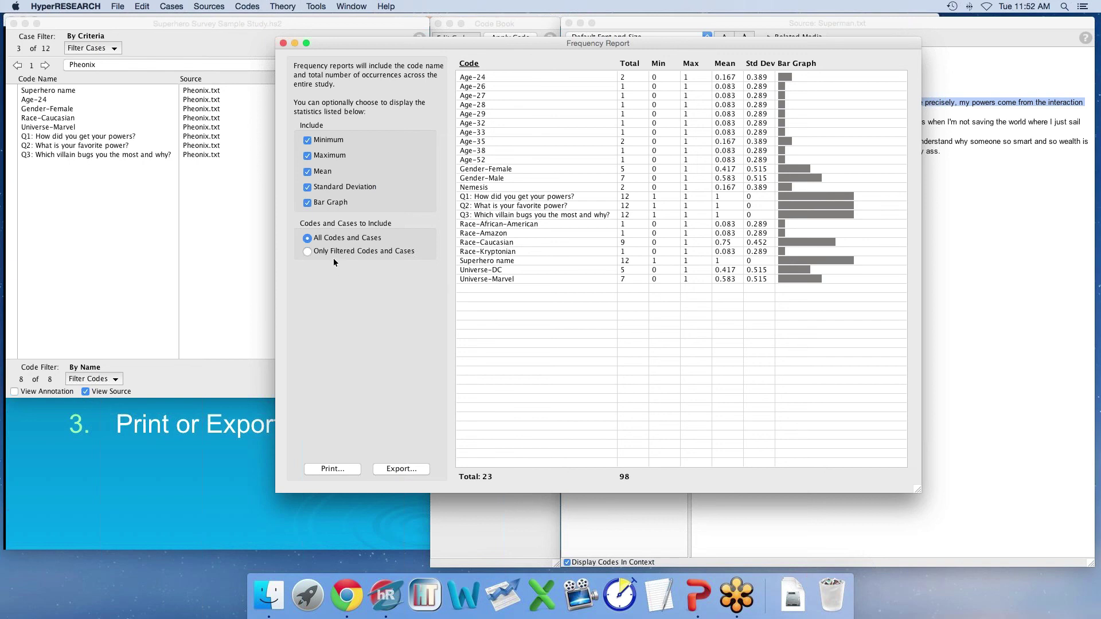
left_click(315, 251)
left_click(310, 238)
Preview the frequency report's printout as a PDF and close the preview.
left_click(352, 468)
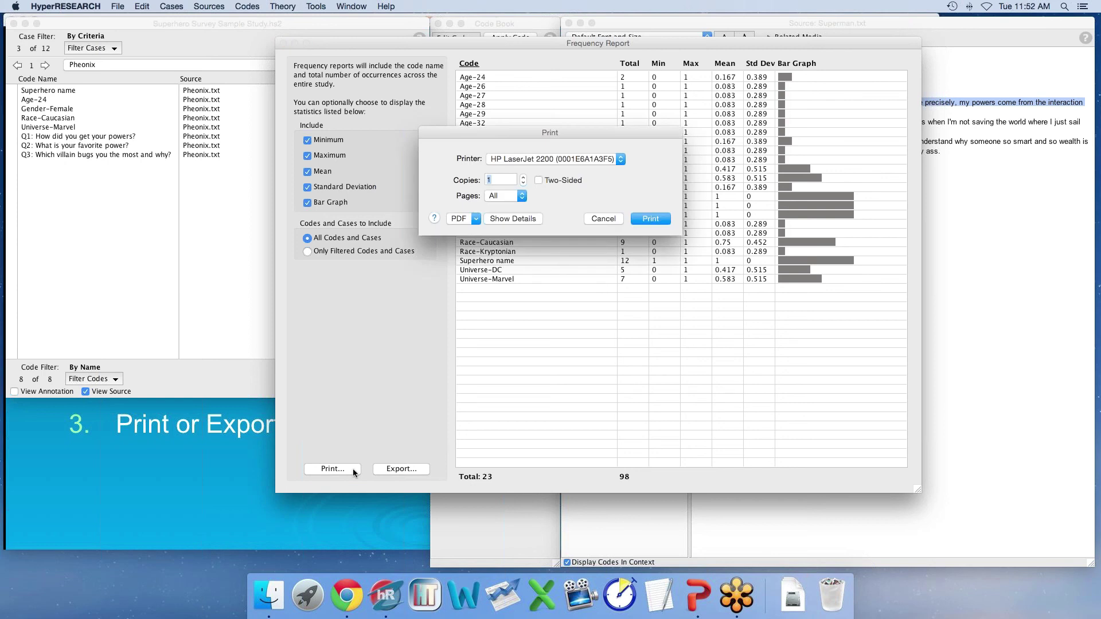
left_click(458, 219)
left_click(488, 230)
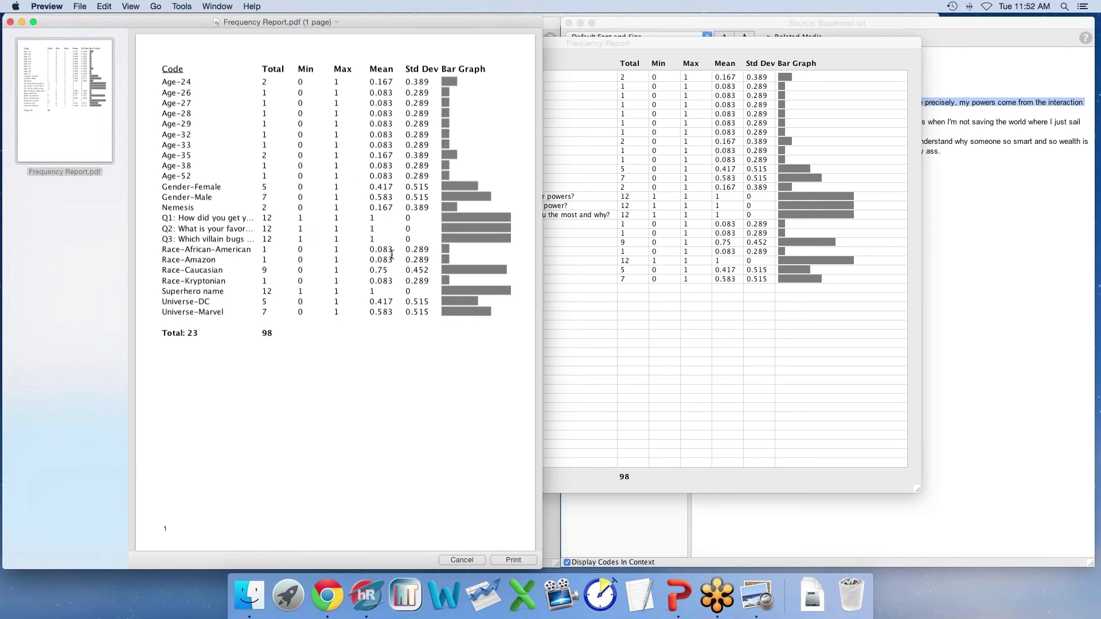
left_click(10, 22)
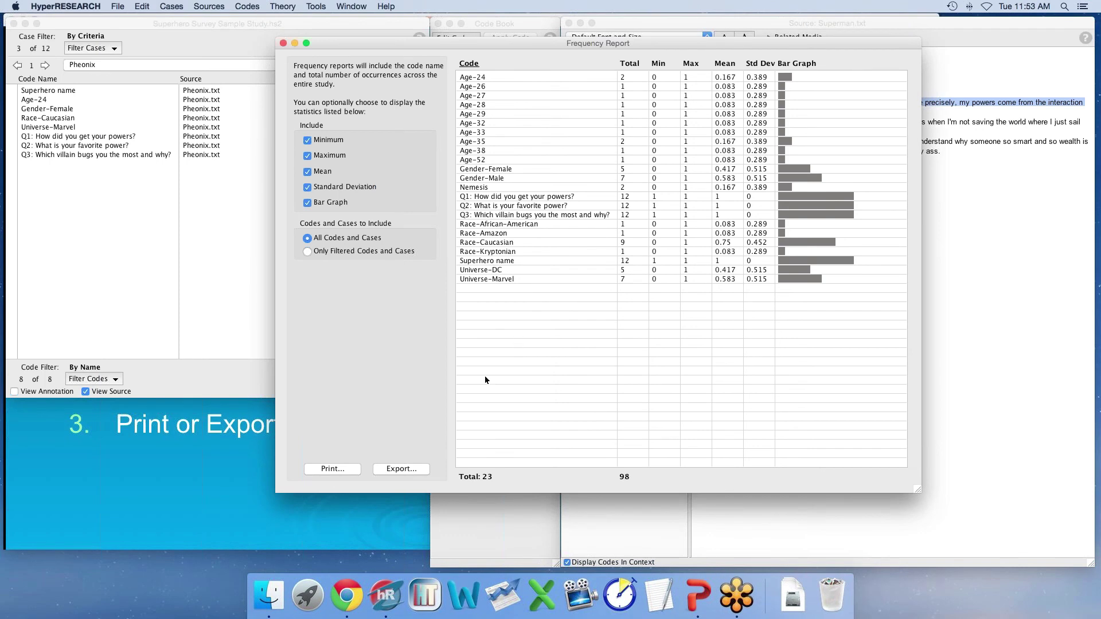
Export the frequency data as a matrix in a tab-delimited file with frequency counts.
left_click(412, 468)
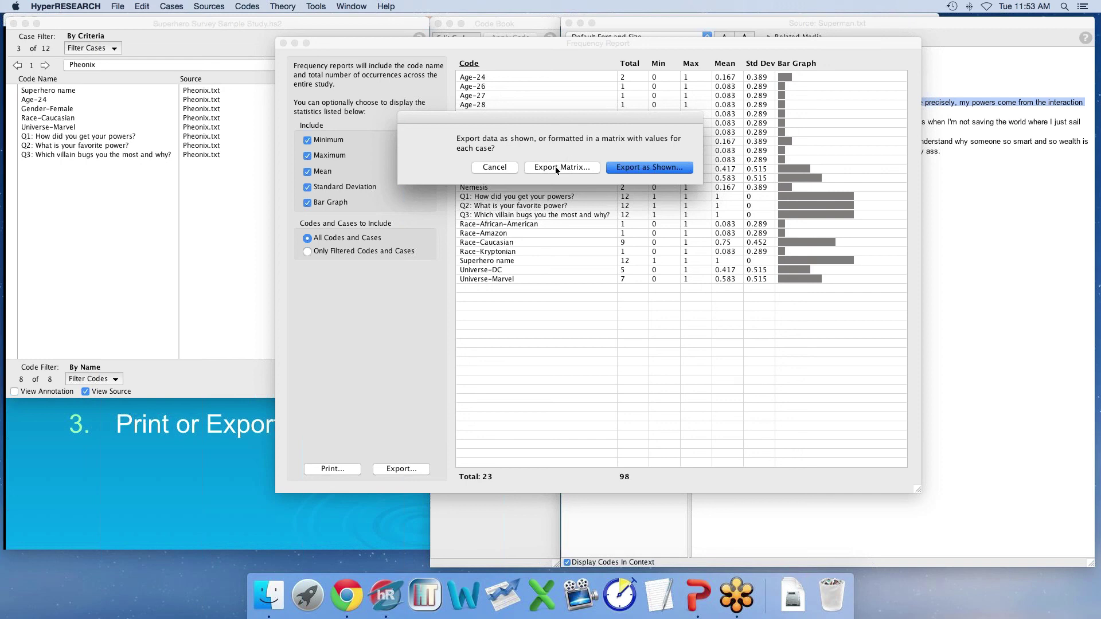
left_click(556, 167)
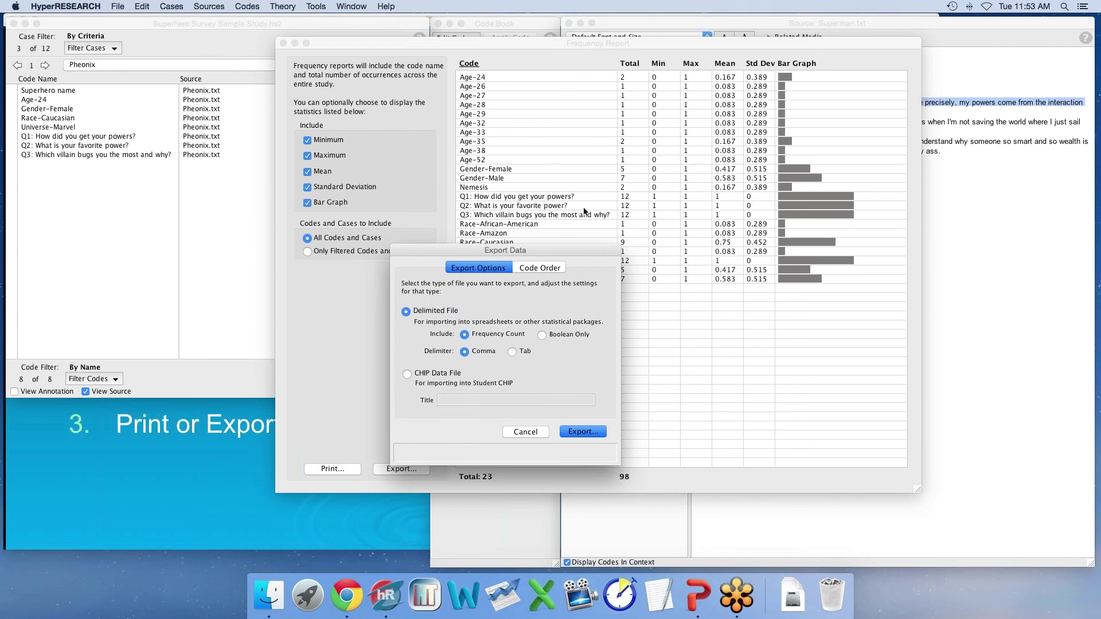
left_click_drag(580, 246, 558, 243)
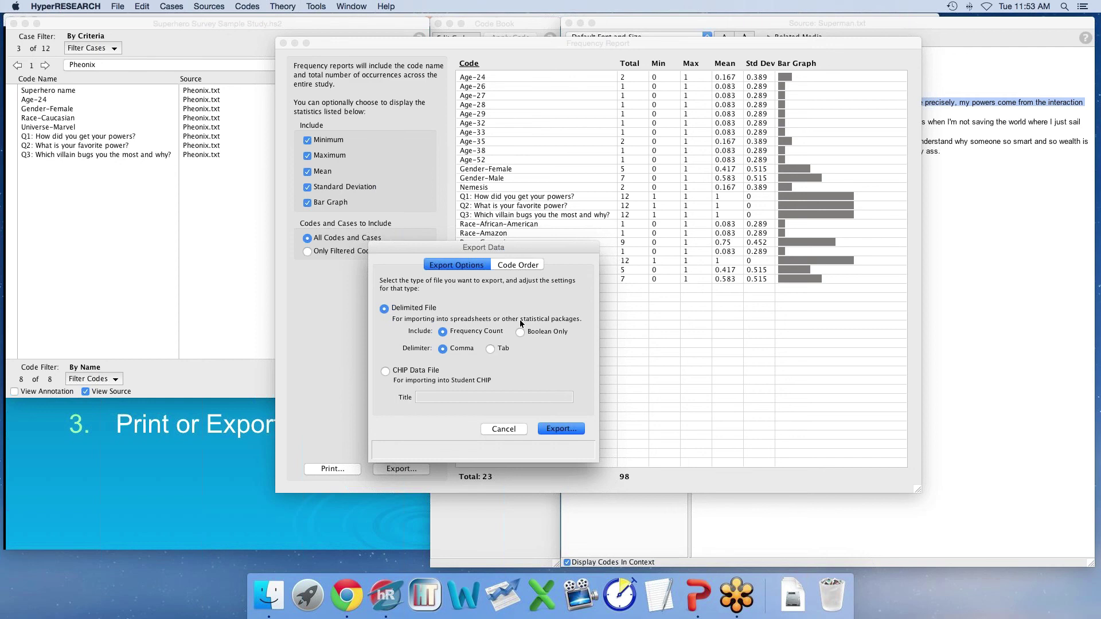
left_click(489, 349)
left_click(549, 430)
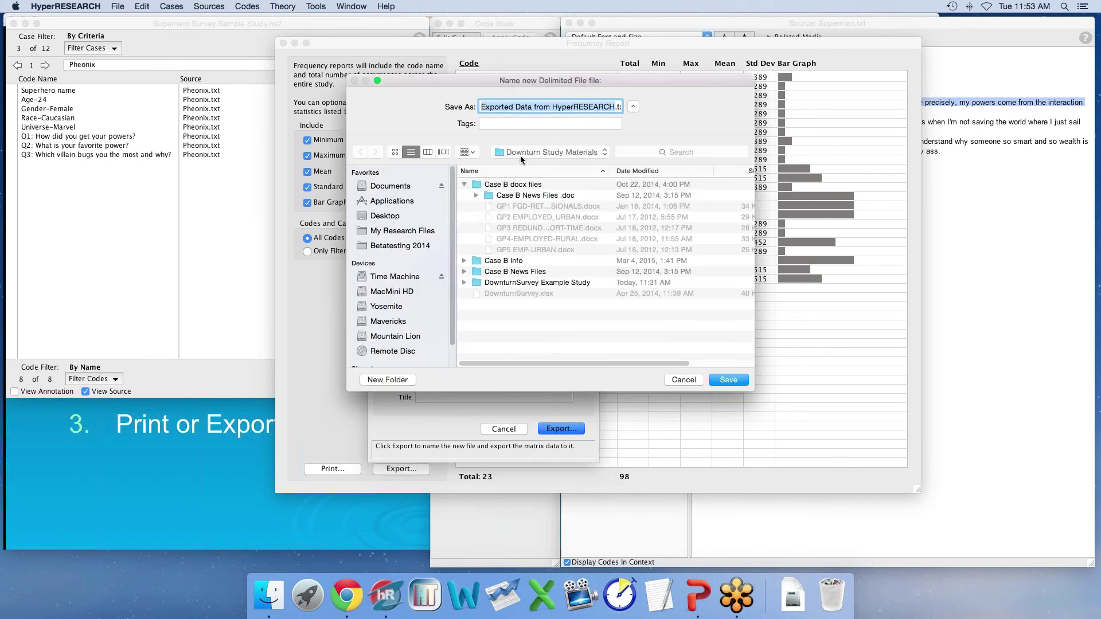
Save the exported matrix as Exported Data from HyperRESEARCH.txt in the Superhero Study folder of My Research Files.
left_click(390, 232)
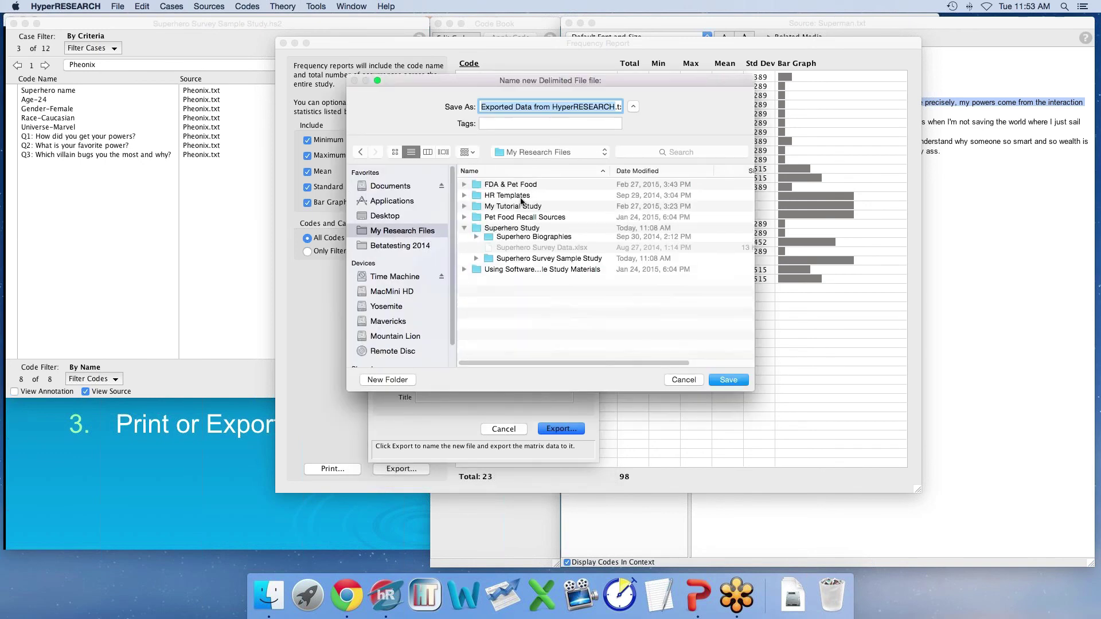
left_click(508, 229)
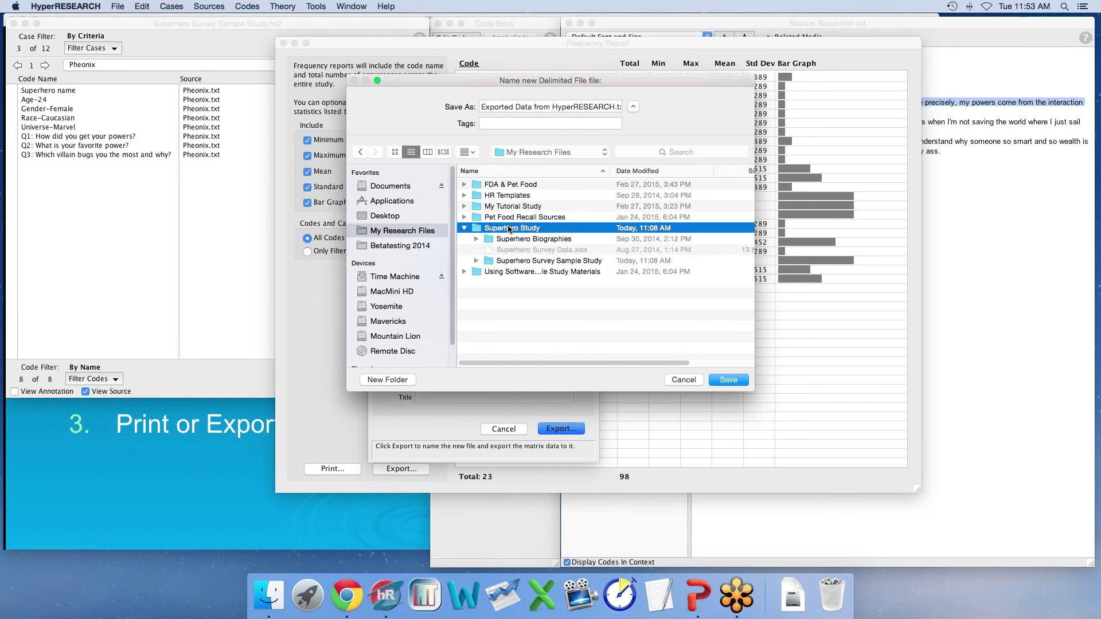
left_click(536, 107)
left_click(728, 380)
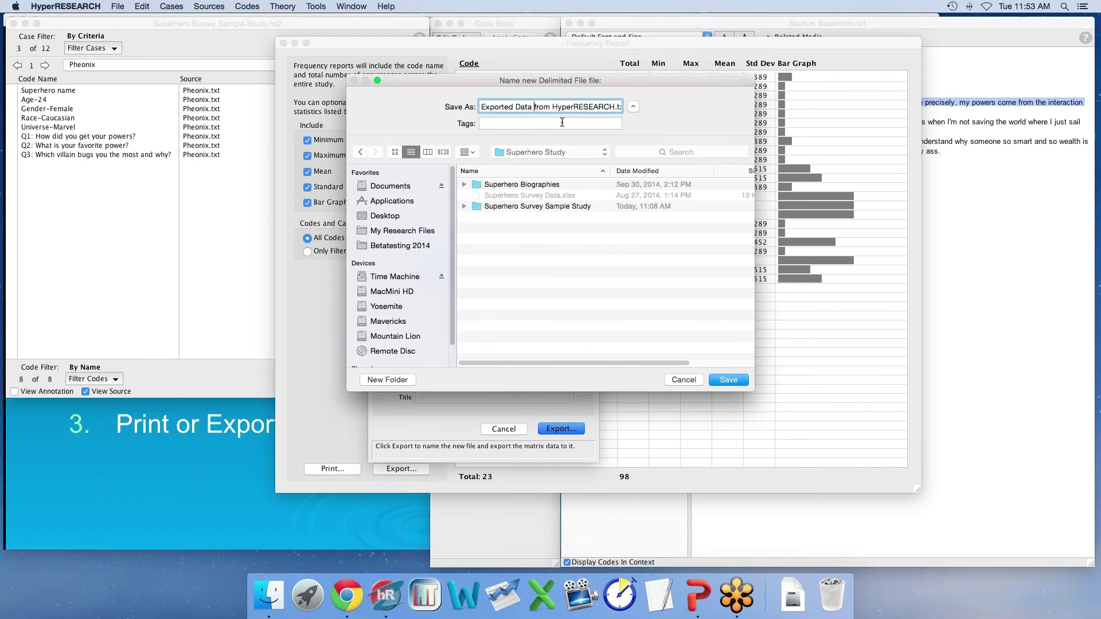
left_click(735, 381)
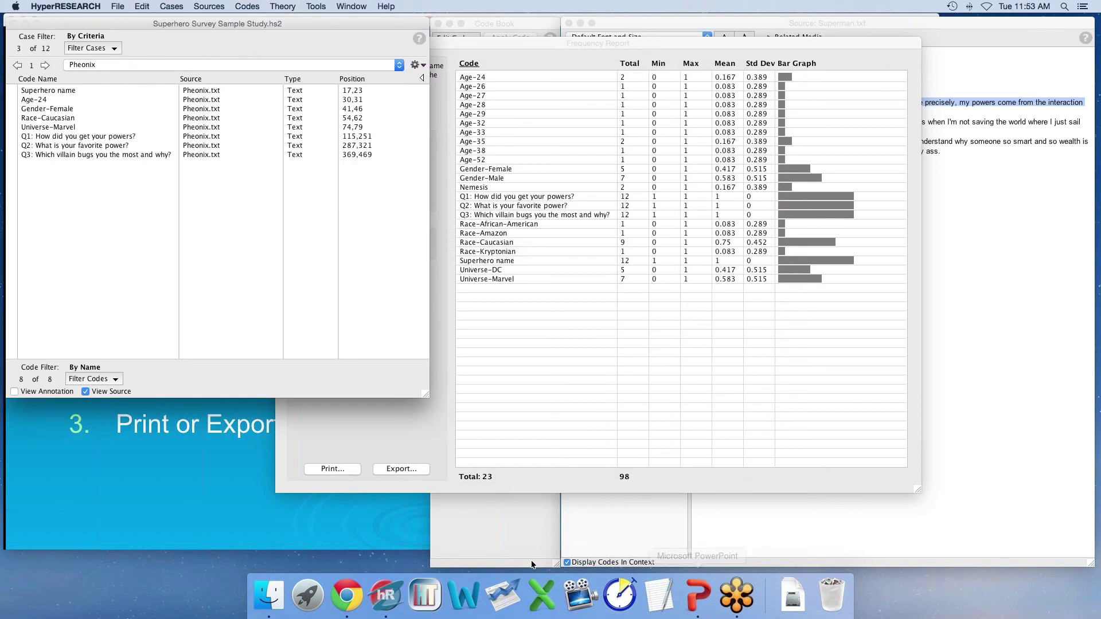
Switch to Excel, close DownturnSurvey.xlsx and open Exported Data from HyperRESEARCH.txt from the Superhero Study folder.
left_click(543, 596)
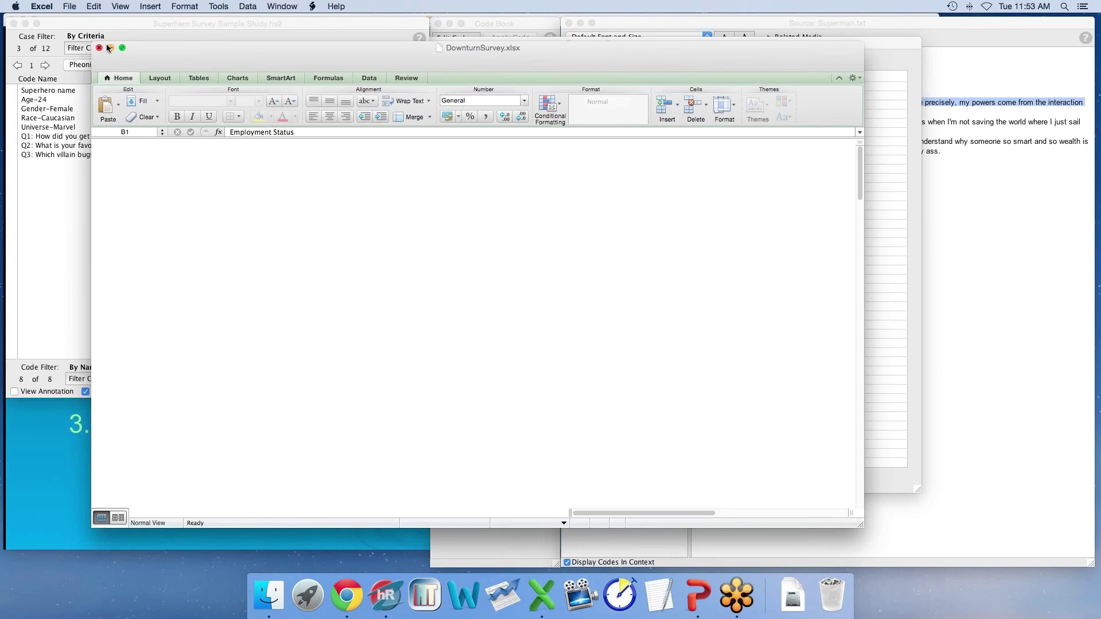
left_click(101, 49)
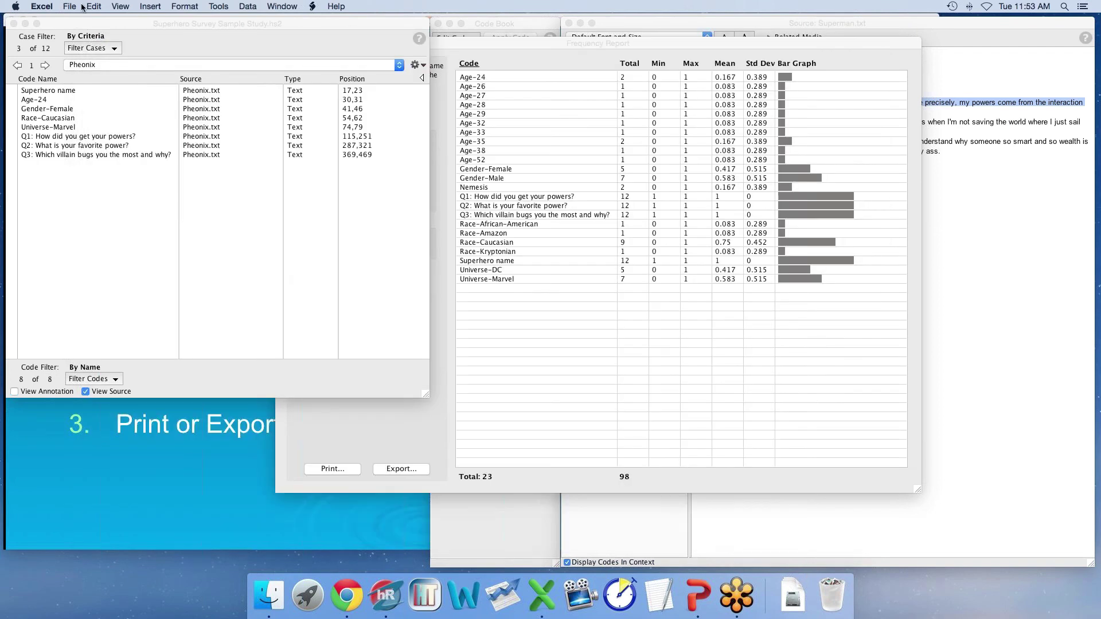
left_click(70, 5)
left_click(384, 289)
key("super+o")
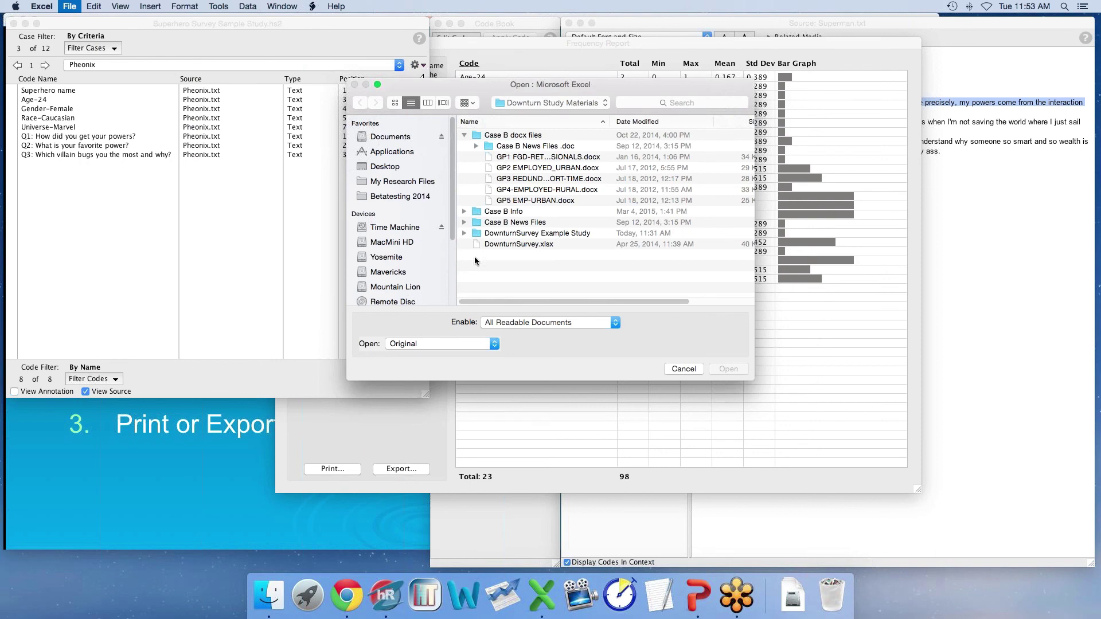
left_click(393, 183)
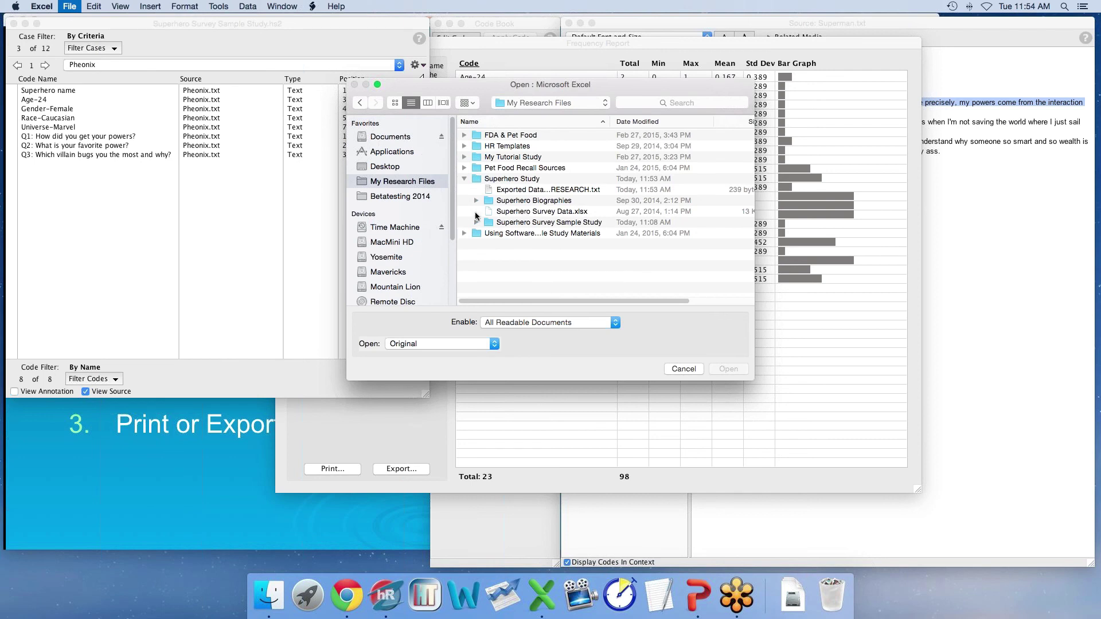
left_click(518, 194)
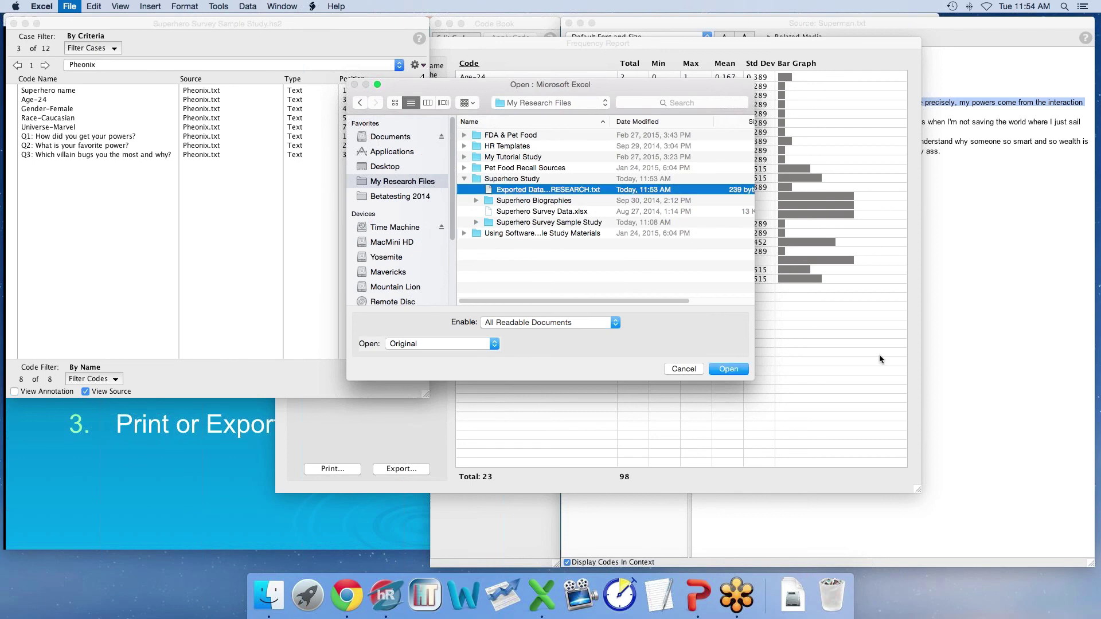
left_click(742, 370)
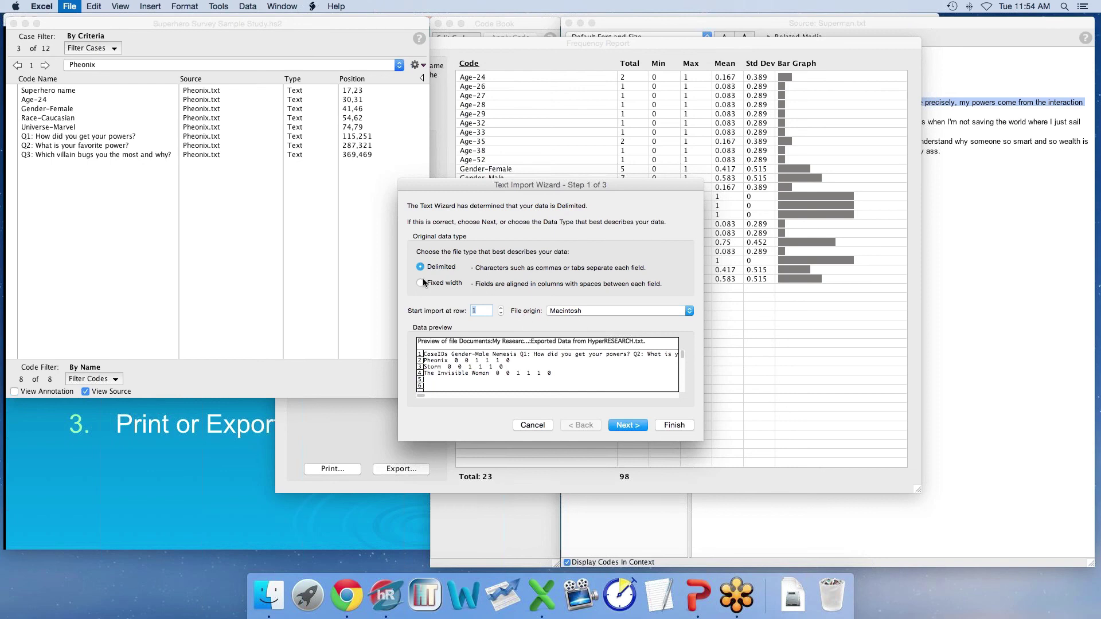
Import the text file as delimited data, using tab as the delimiter and the General column format.
left_click(628, 425)
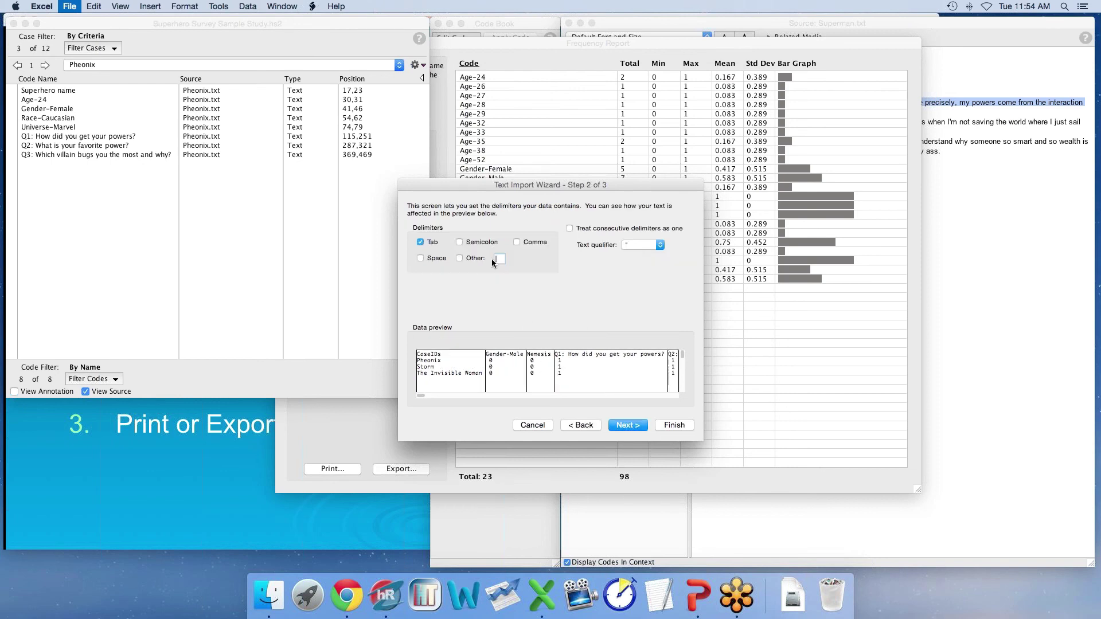
left_click(420, 243)
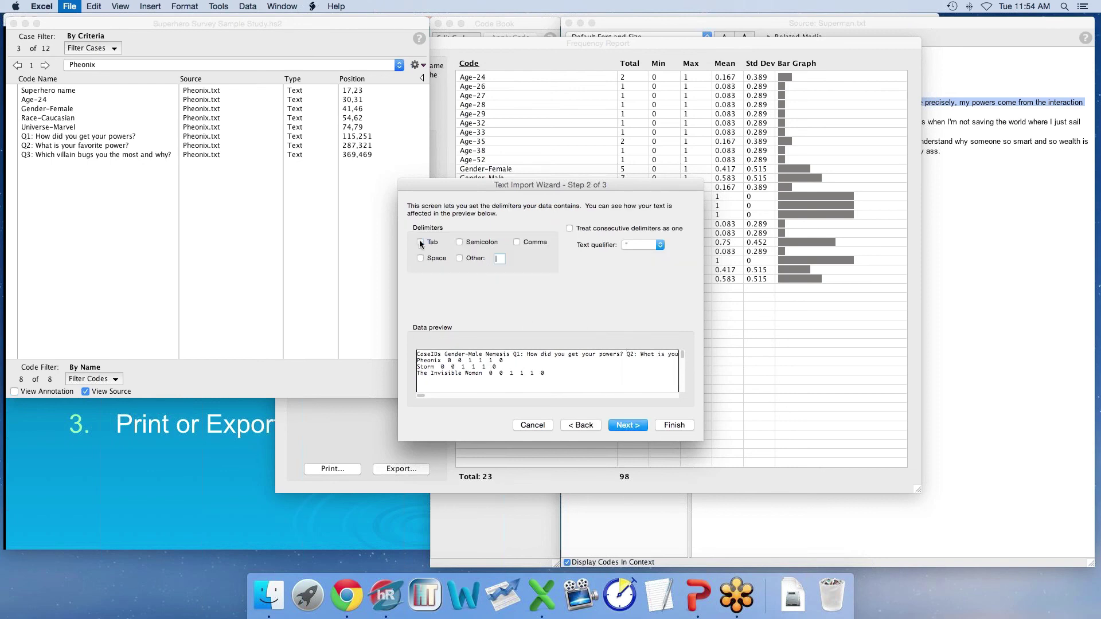
left_click(421, 243)
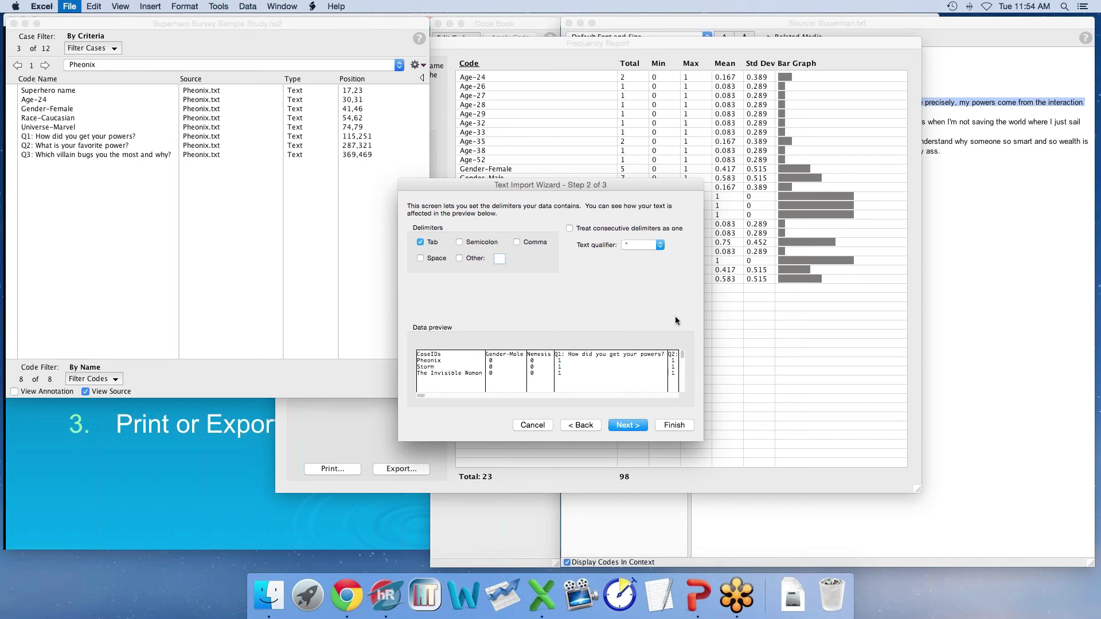
left_click(639, 425)
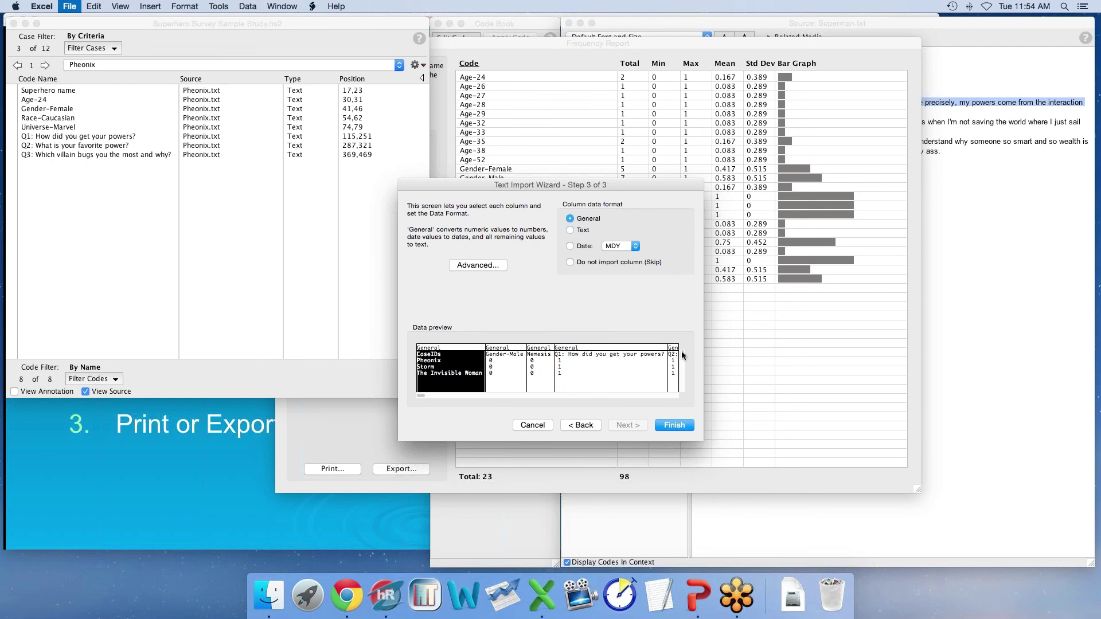
left_click(673, 425)
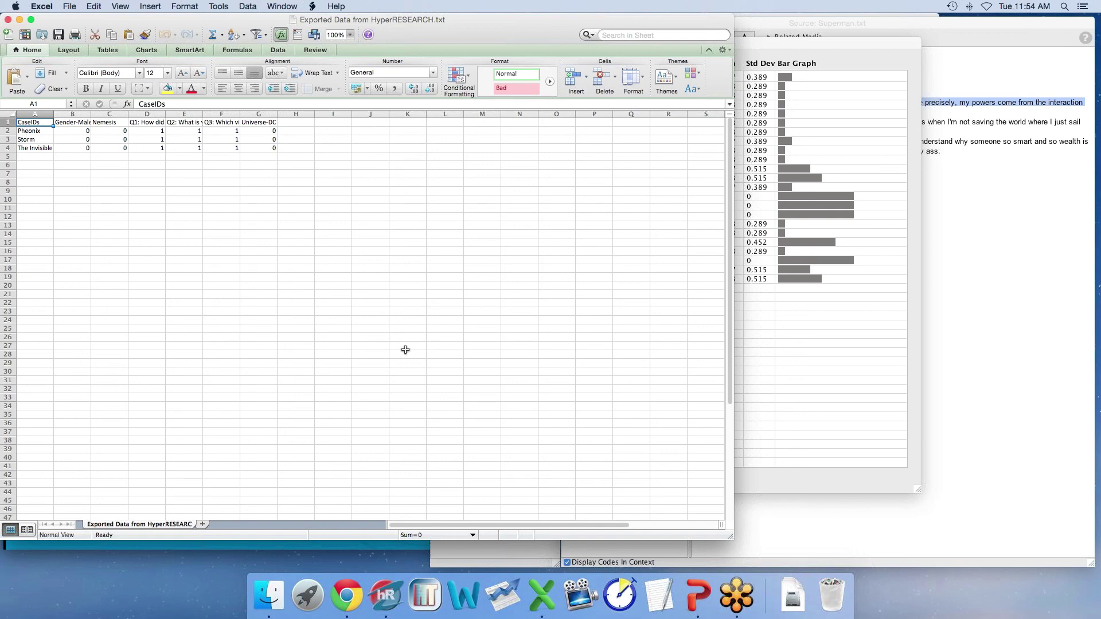
Close the imported data sheet, and return to HyperRESEARCH to close the Frequency Report.
left_click(8, 20)
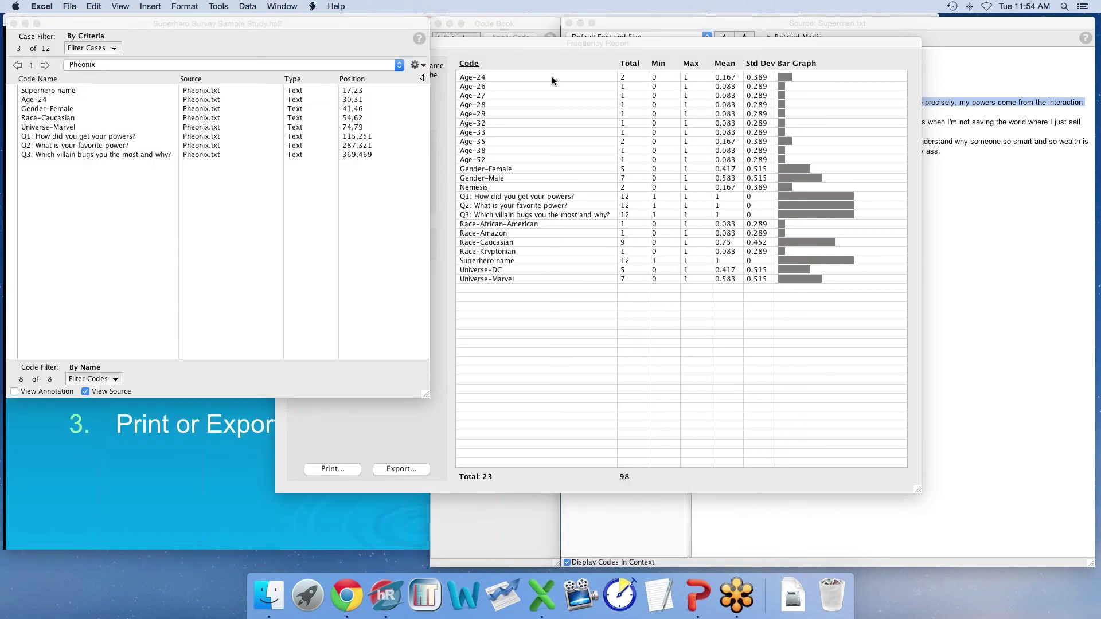
left_click(283, 43)
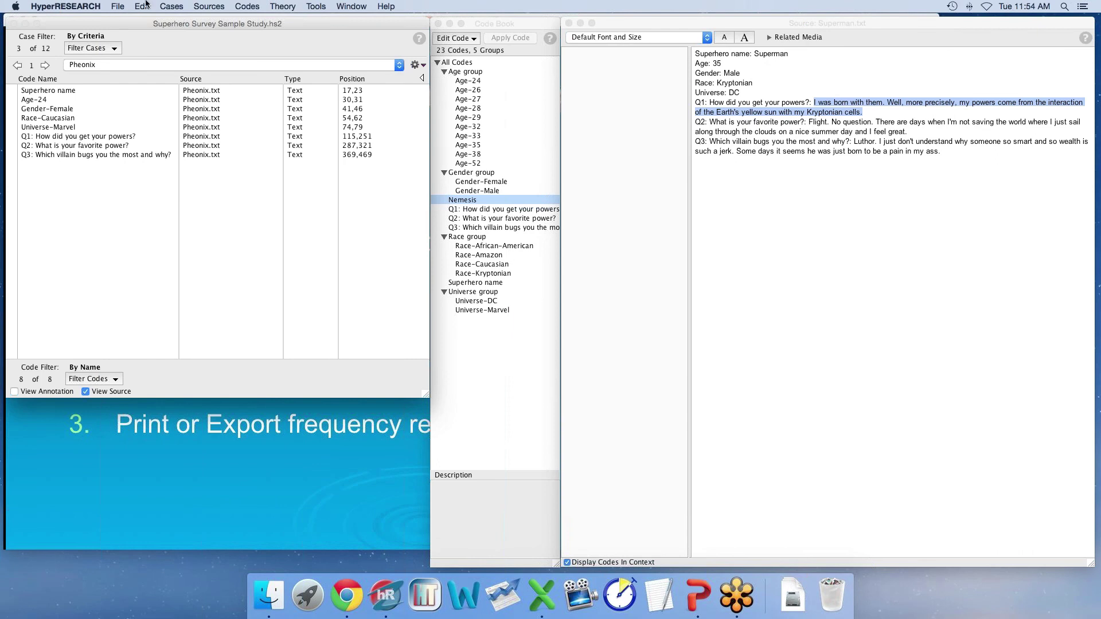
left_click(116, 6)
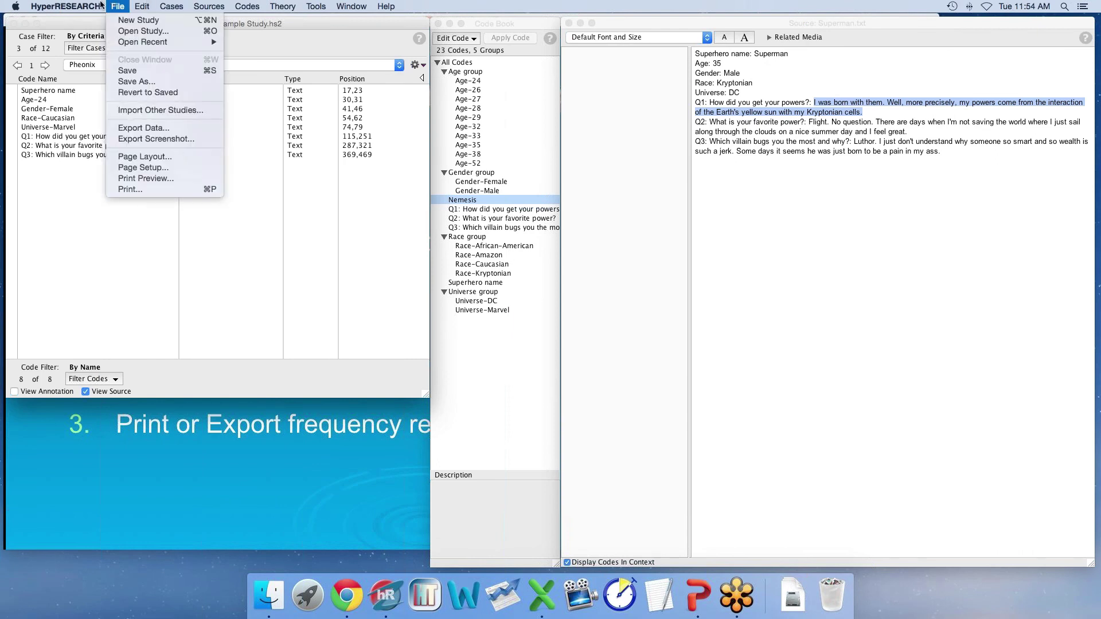
Switch to PowerPoint, advance to the Theory Builder slide and reveal its points through adding rules.
left_click(344, 471)
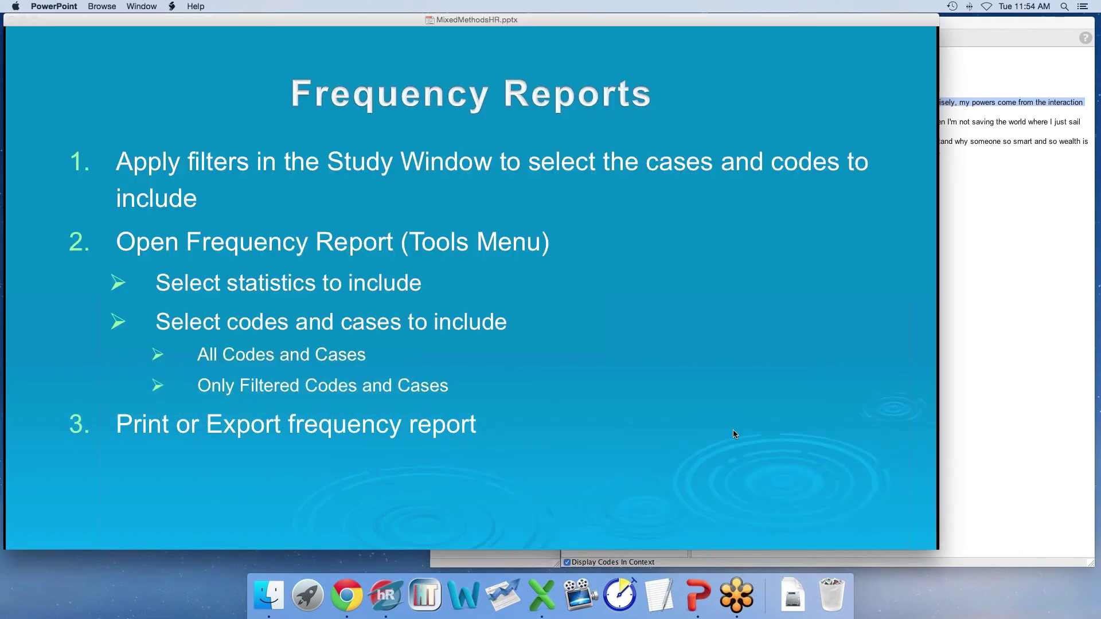
key("Right")
key("Right")
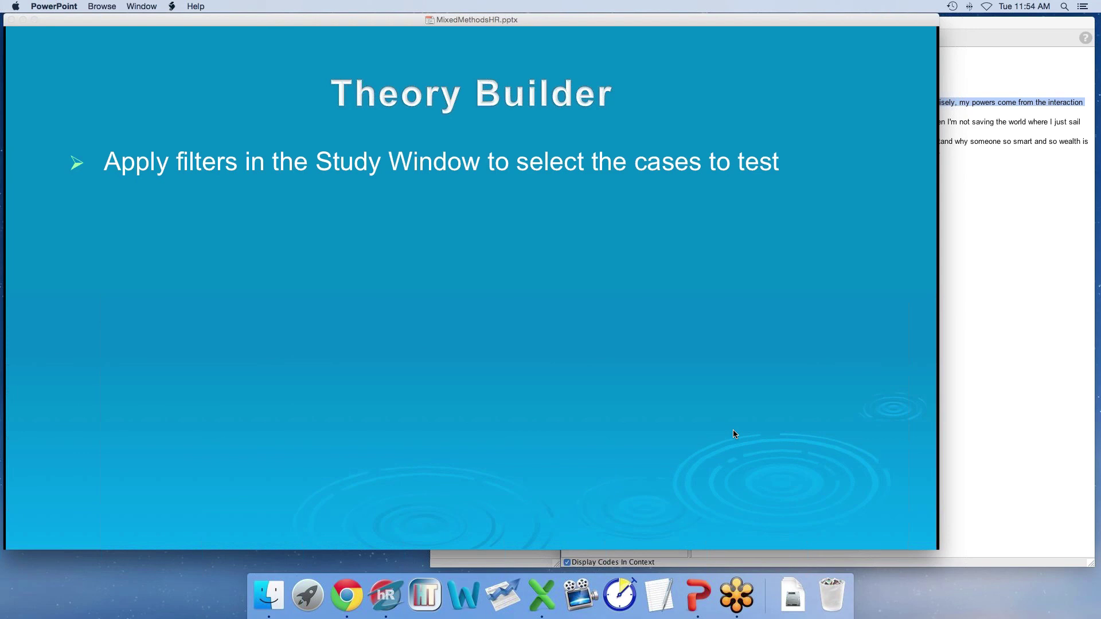
key("Right")
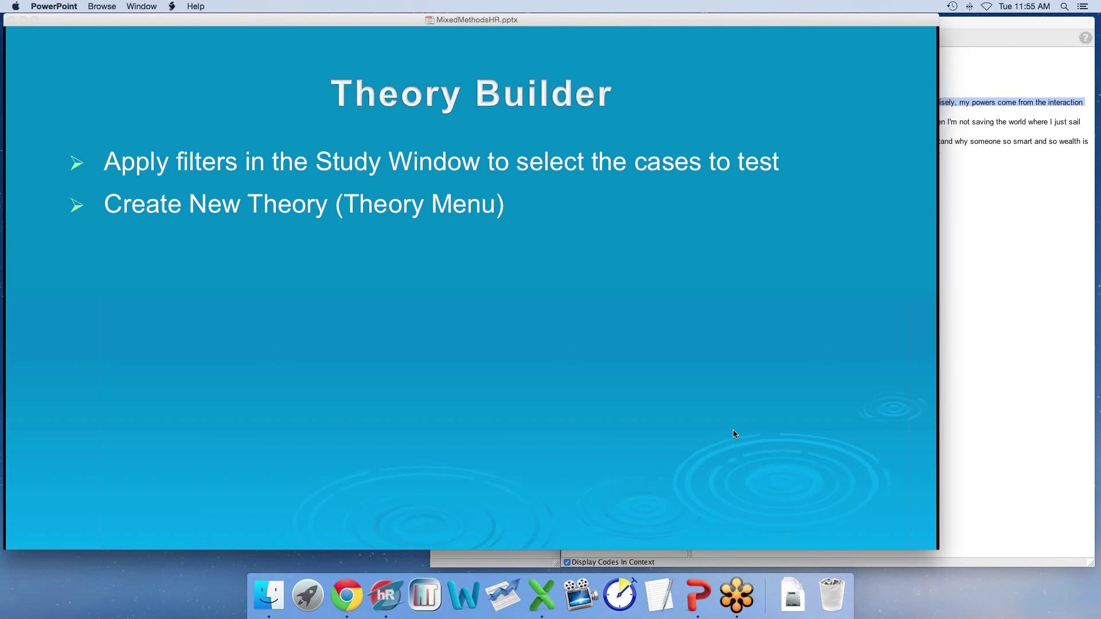
key("Right")
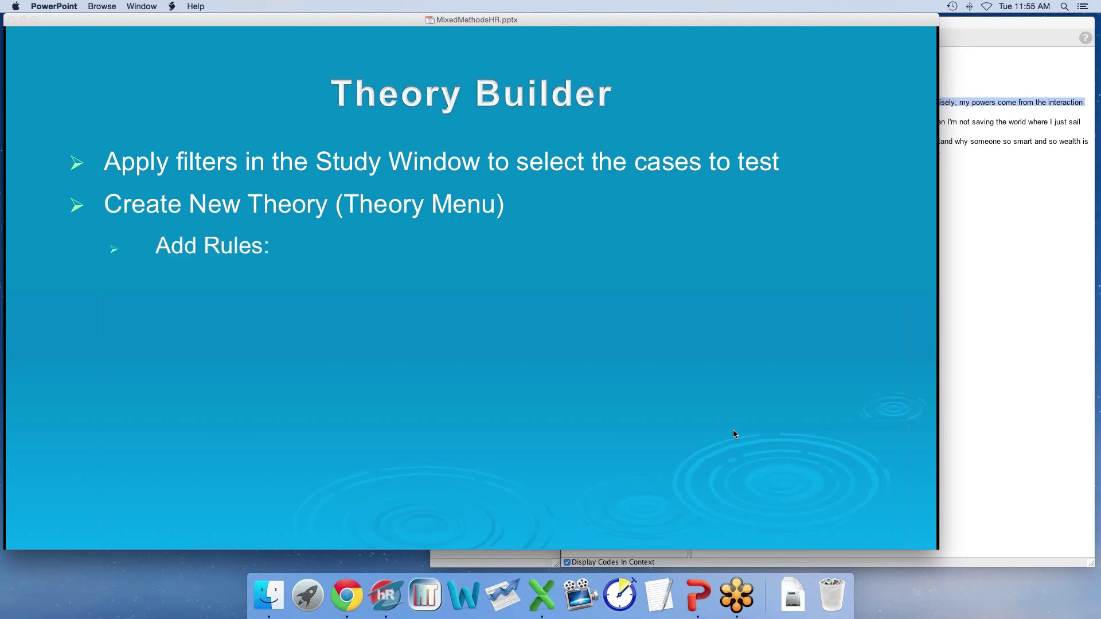